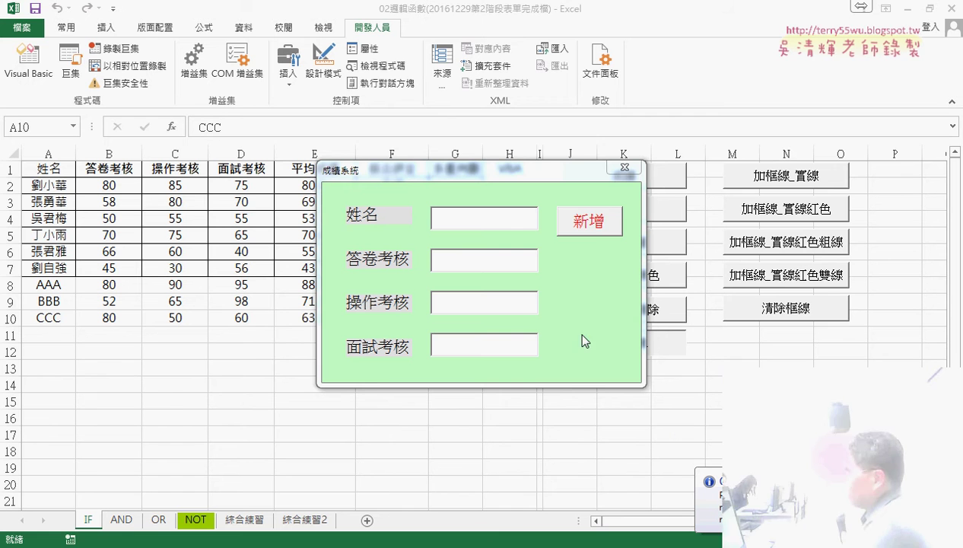
Enter student DDD with scores 52, 62 and 68 in the grade form
click(508, 221)
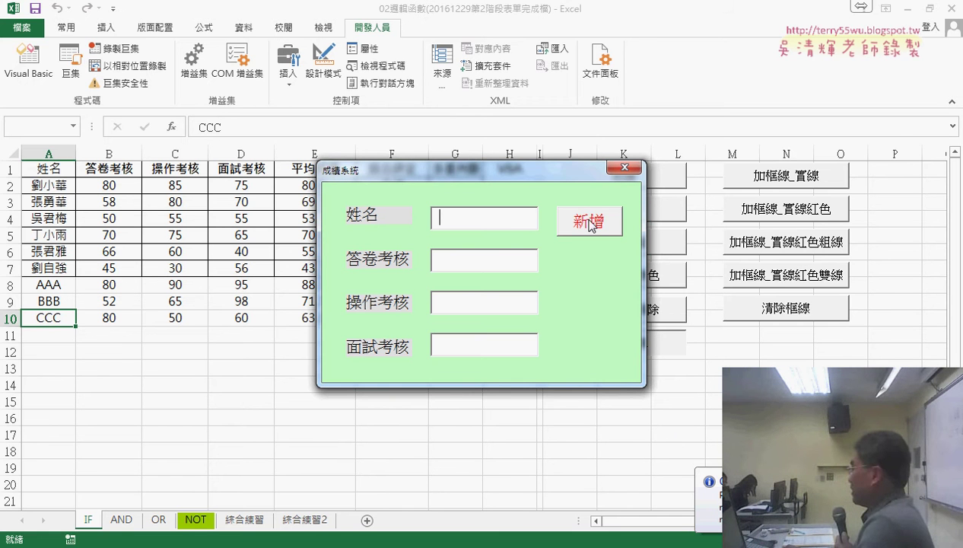
drag(391, 178, 567, 151)
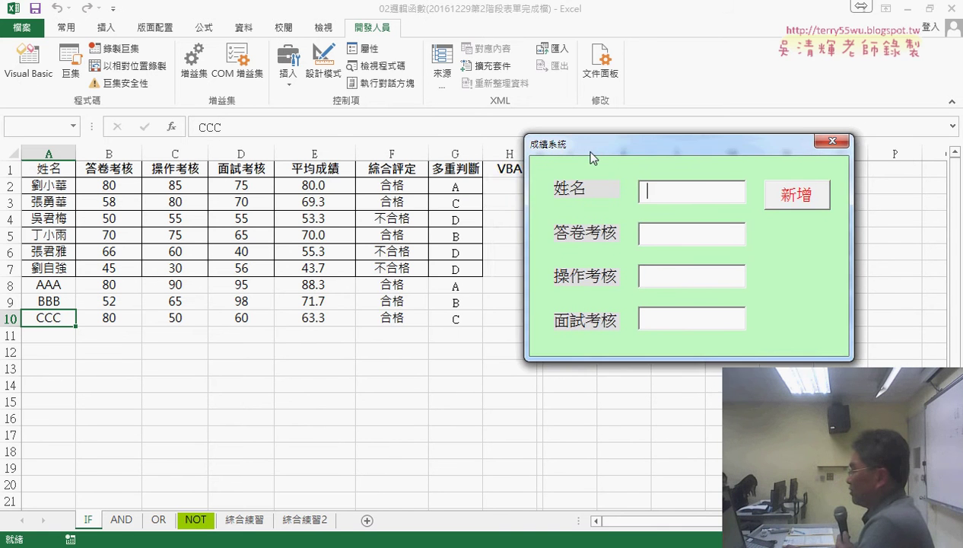
text(DDD)
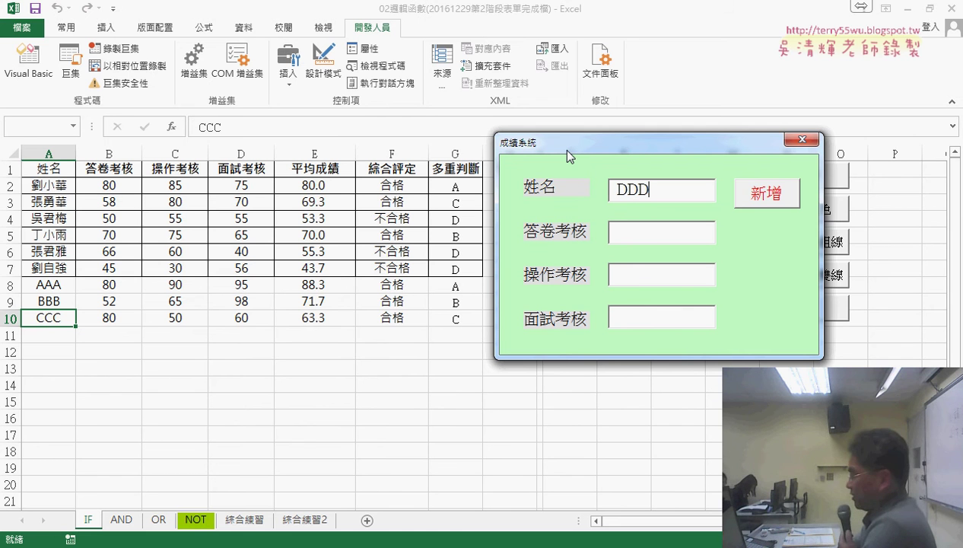
key(Tab)
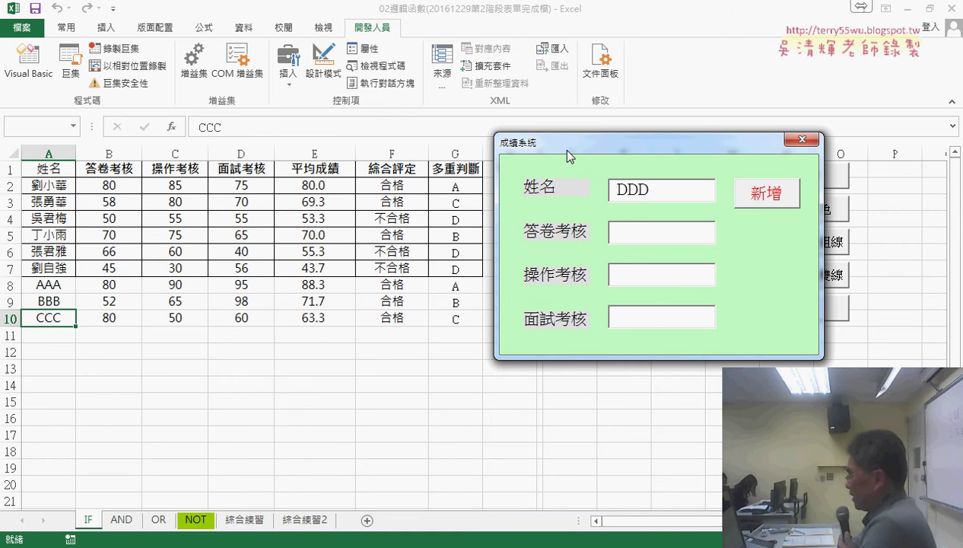
text(52)
key(Tab)
text(62)
key(Tab)
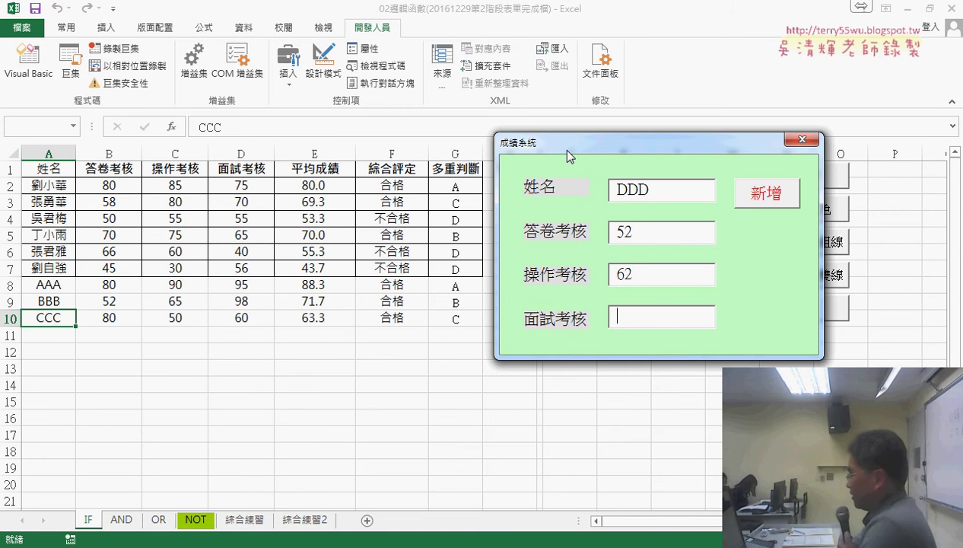
text(68)
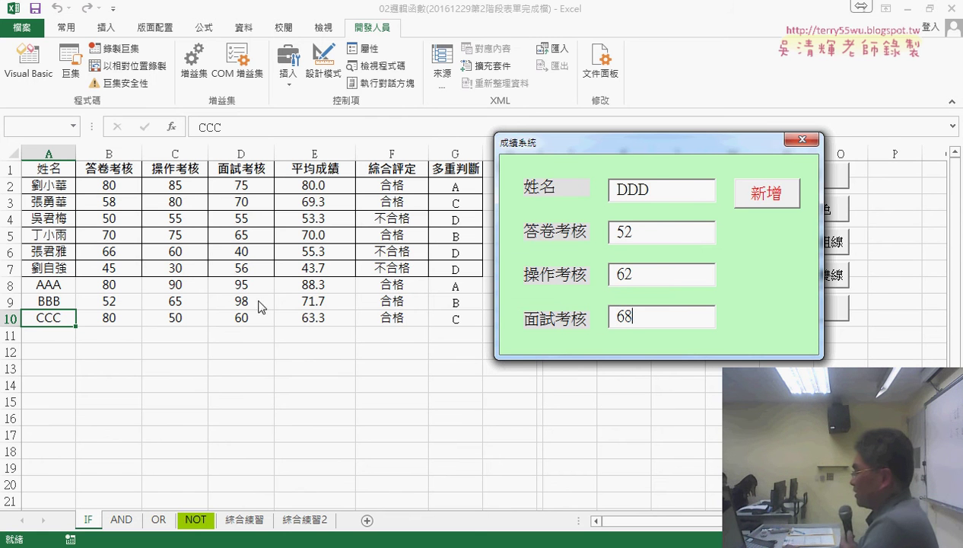
Add DDD as row 11 (average 60.7, 合格, grade C) and close the form
drag(660, 144, 713, 147)
click(826, 196)
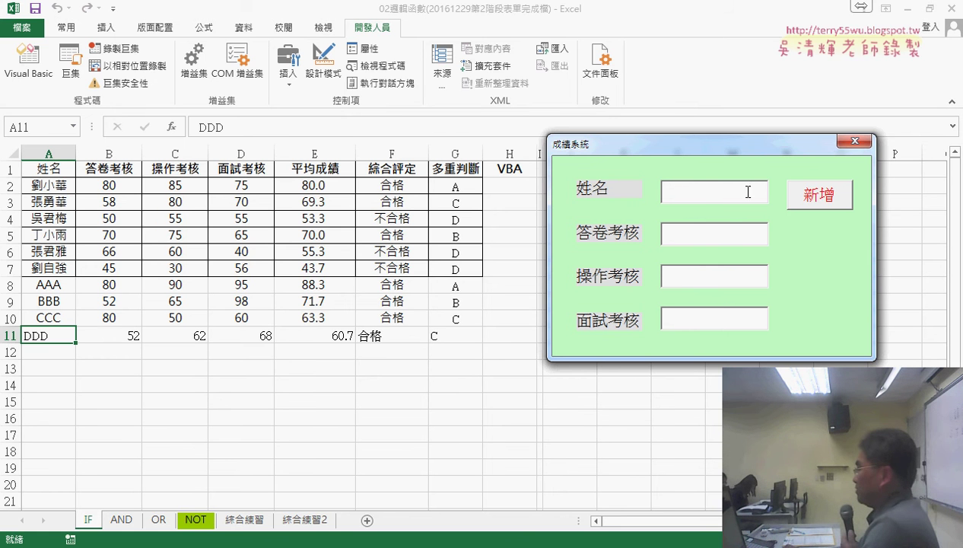
click(855, 143)
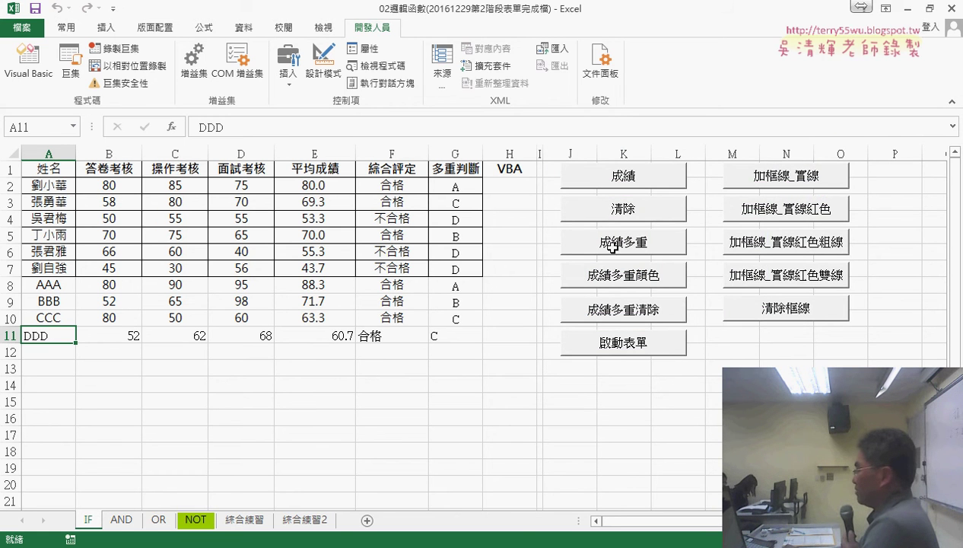
Open the VBA editor on the CommandButton1_Click code, widened and placed beside the worksheet
click(28, 61)
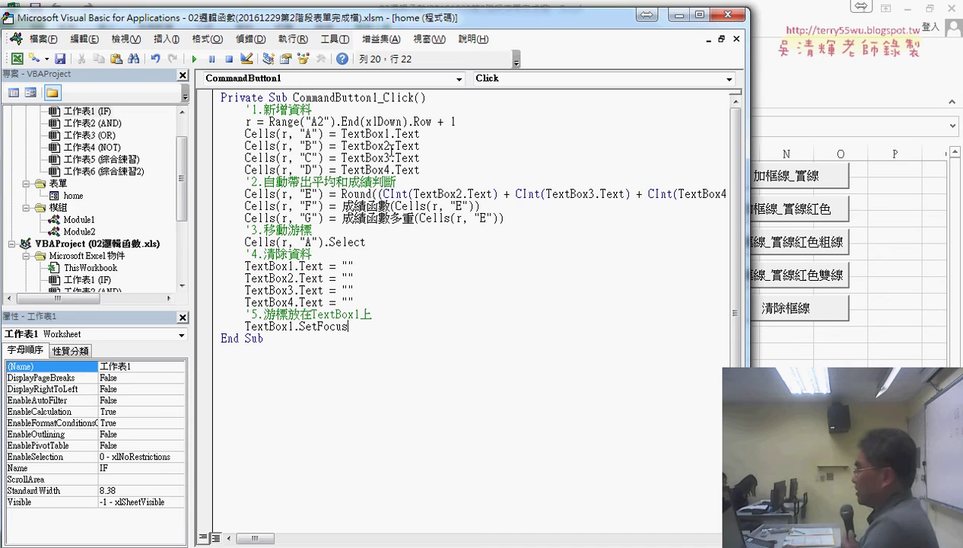
drag(363, 335, 204, 112)
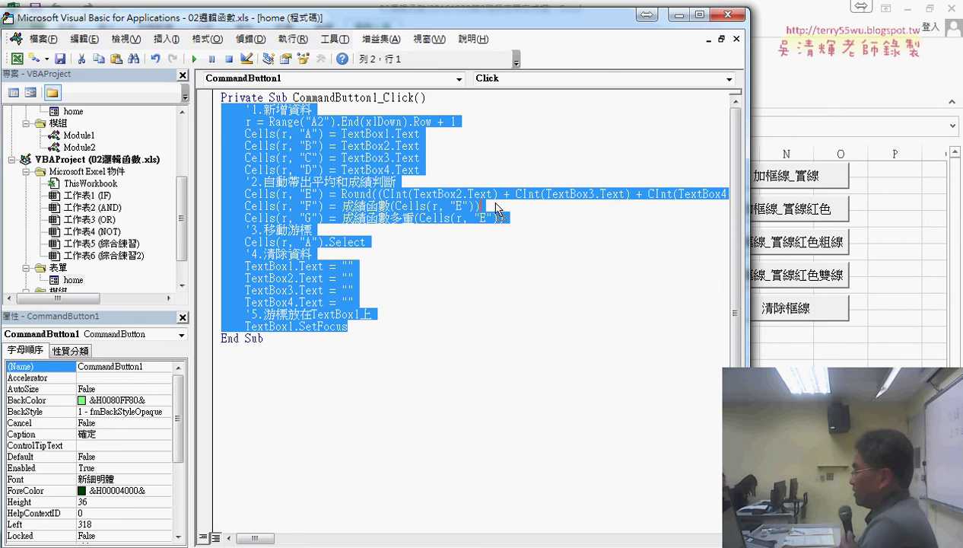
drag(750, 229, 896, 224)
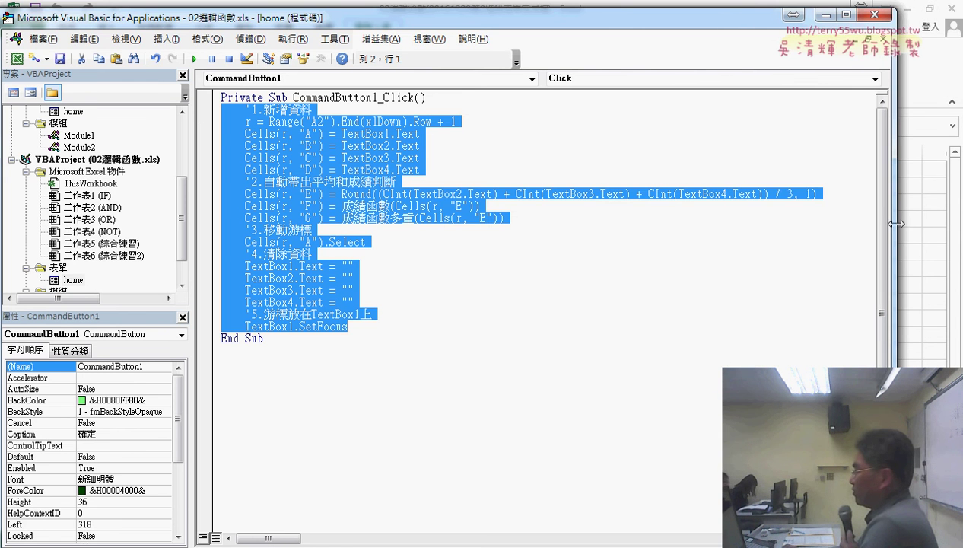
click(567, 142)
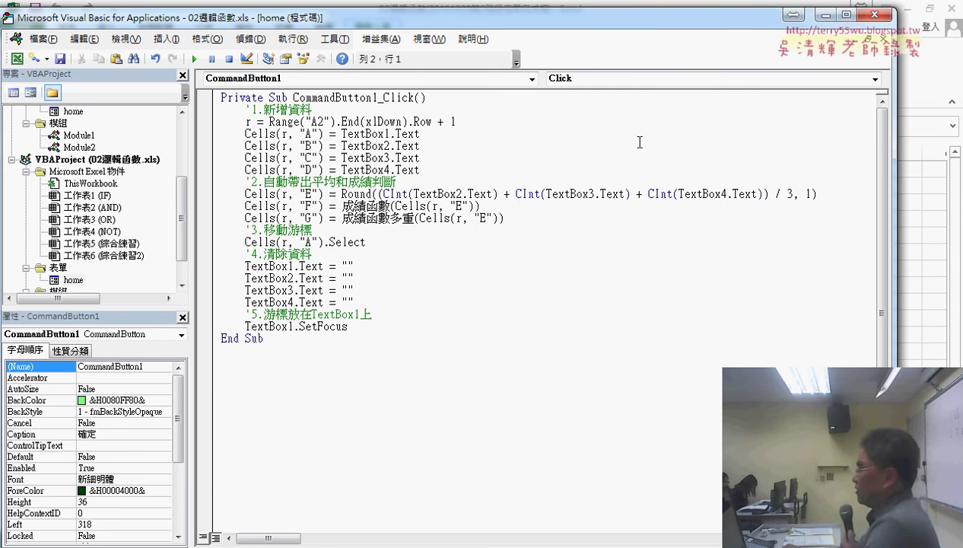
drag(453, 31, 813, 35)
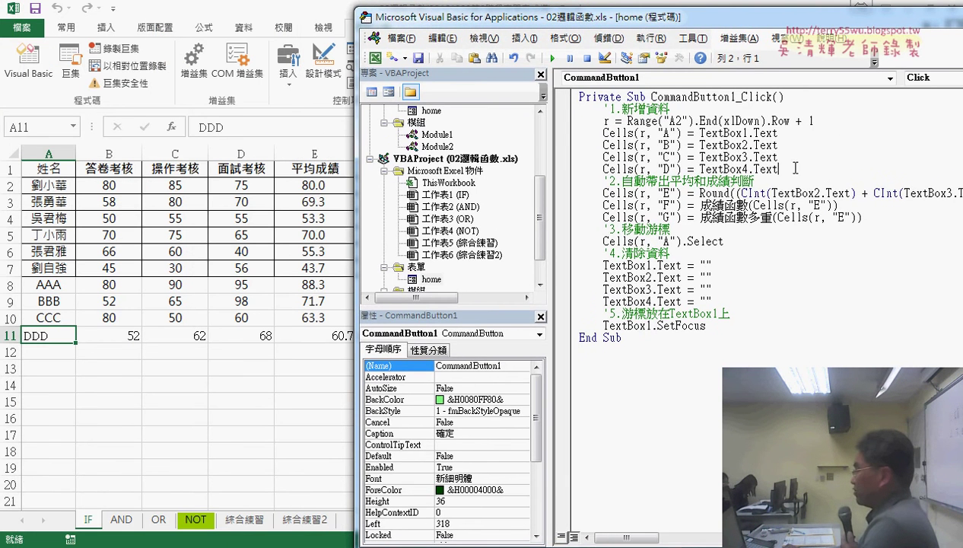
Review the row-writing, next-row and box-clearing code, then delete the entire CommandButton1_Click body
drag(795, 169, 547, 127)
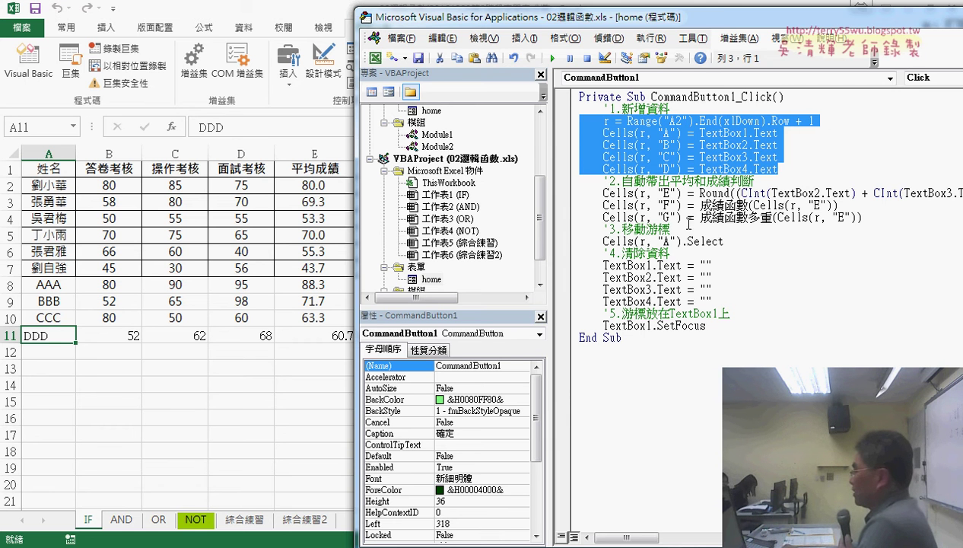
drag(357, 303, 516, 303)
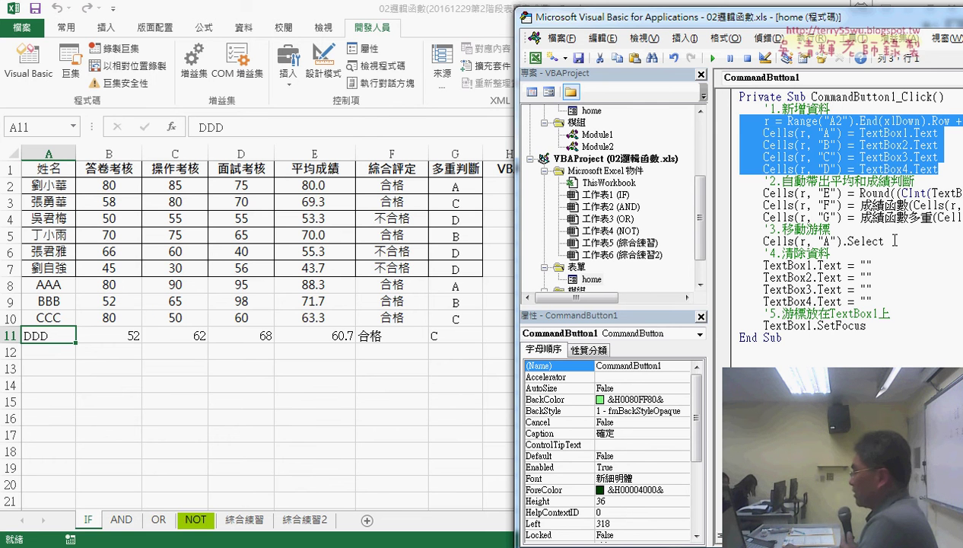
drag(894, 240, 763, 241)
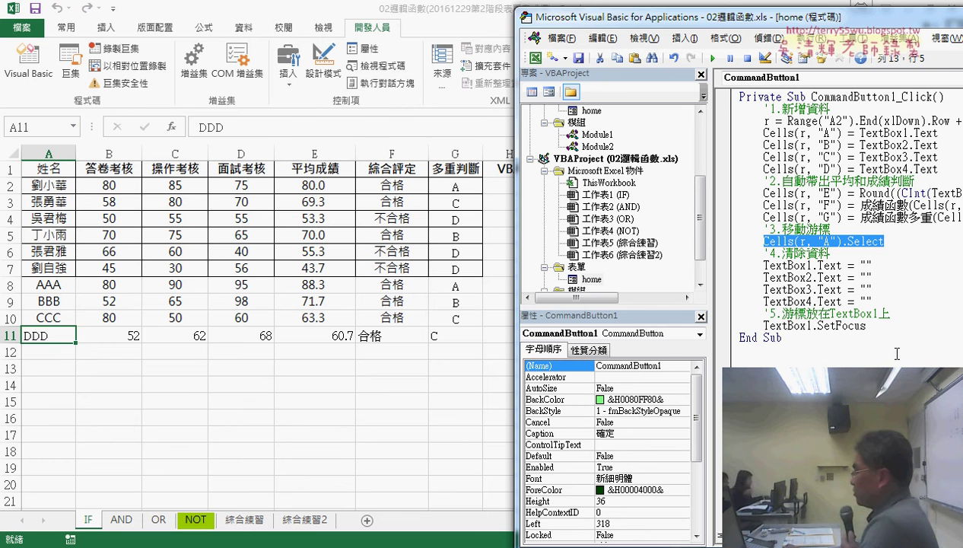
drag(874, 302, 736, 266)
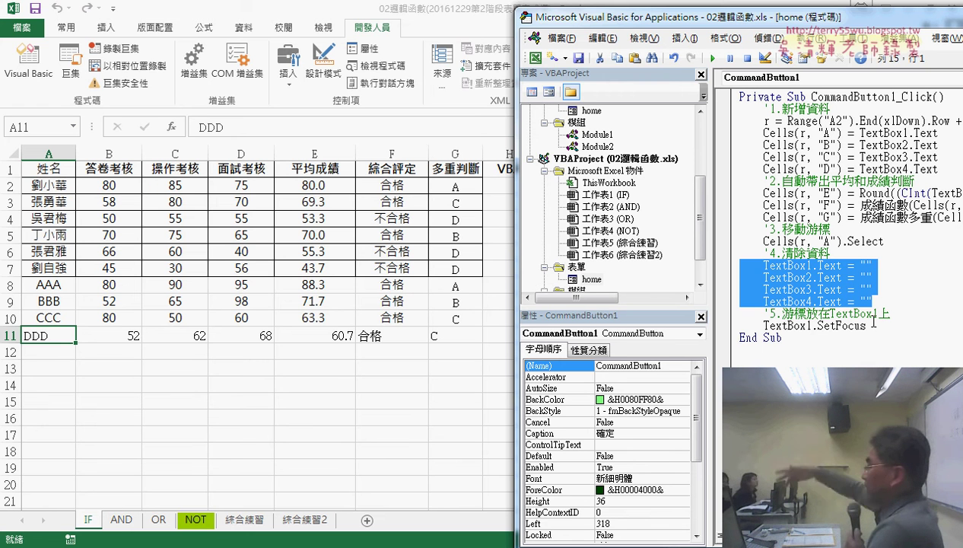
drag(885, 328, 739, 110)
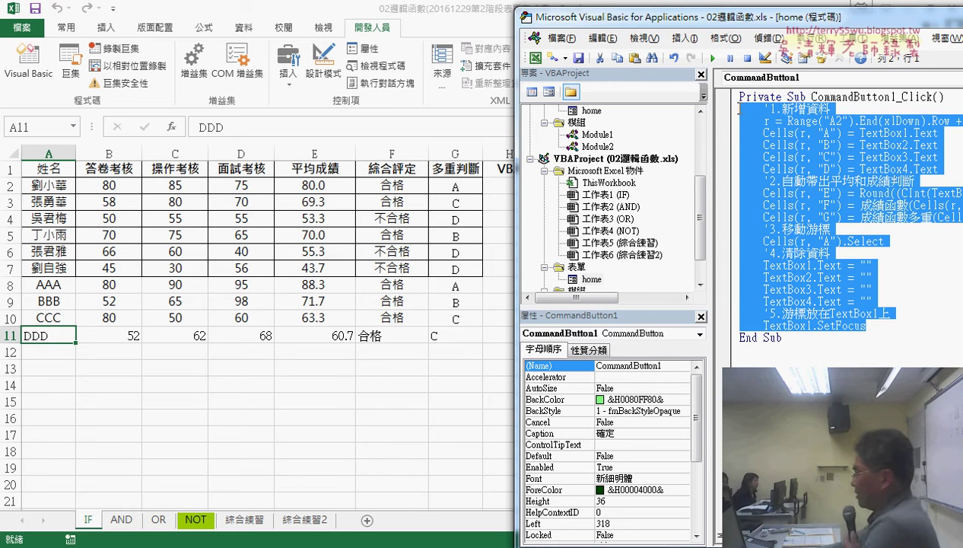
key(Delete)
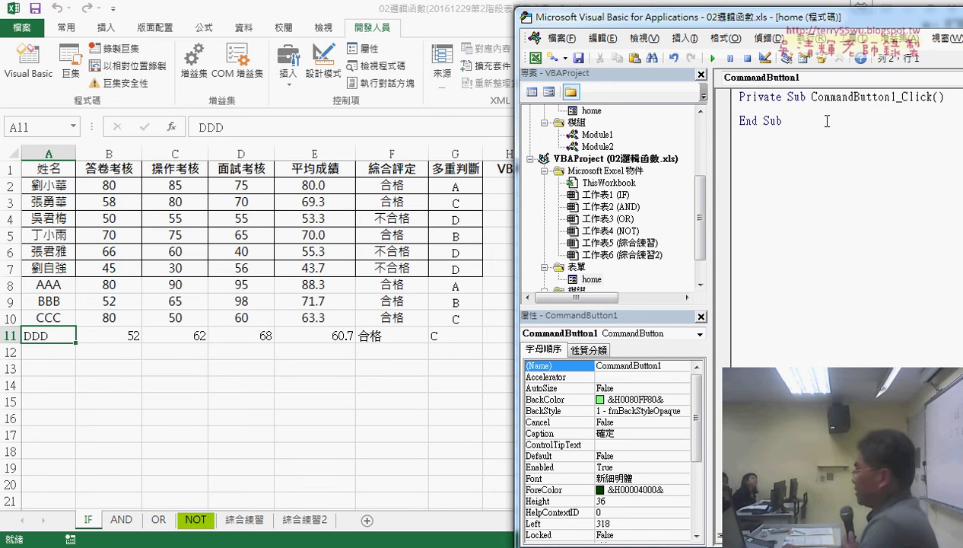
Delete the leftover Sub/End Sub lines and open the home form in design view
drag(826, 121, 732, 92)
key(Delete)
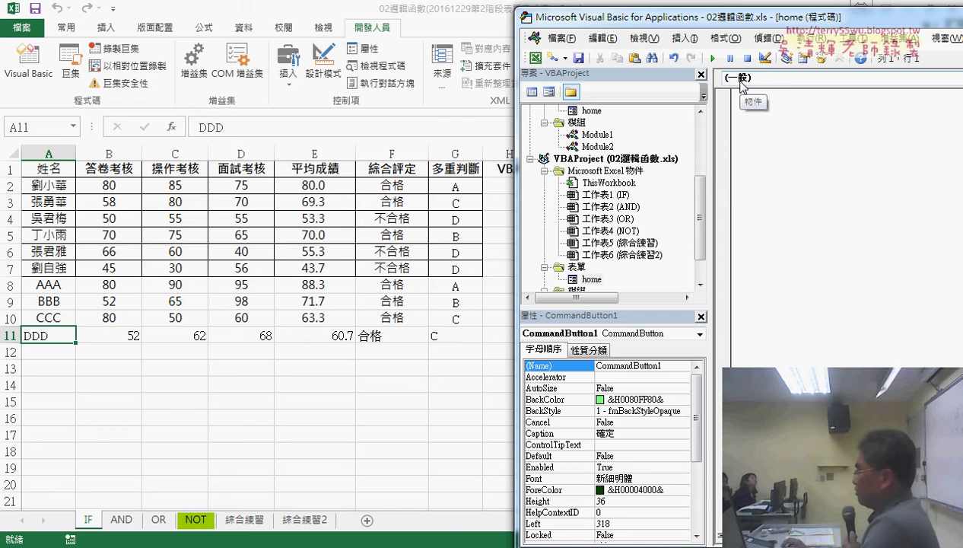
click(592, 279)
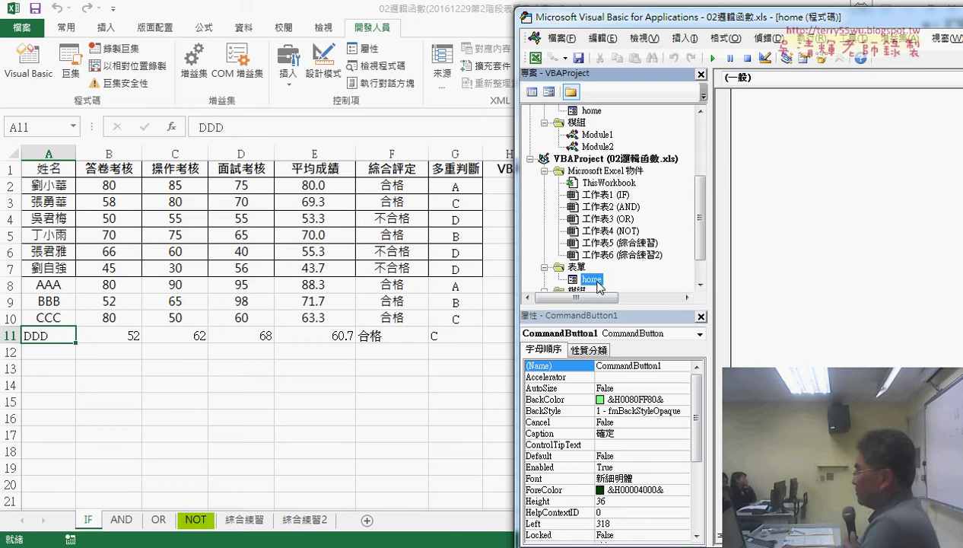
double_click(596, 280)
Generate a fresh empty CommandButton1_Click procedure for the 確定 button
drag(697, 29, 254, 19)
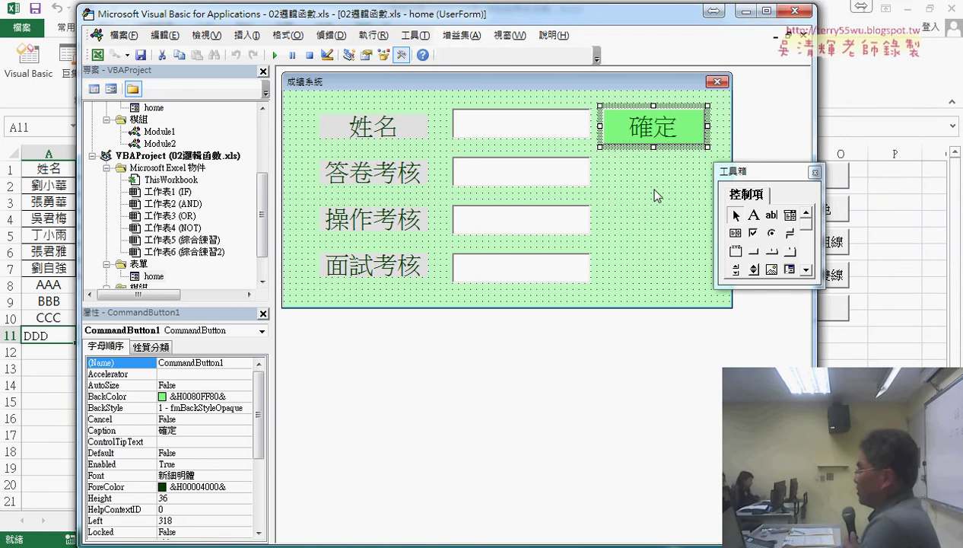
drag(739, 173, 754, 101)
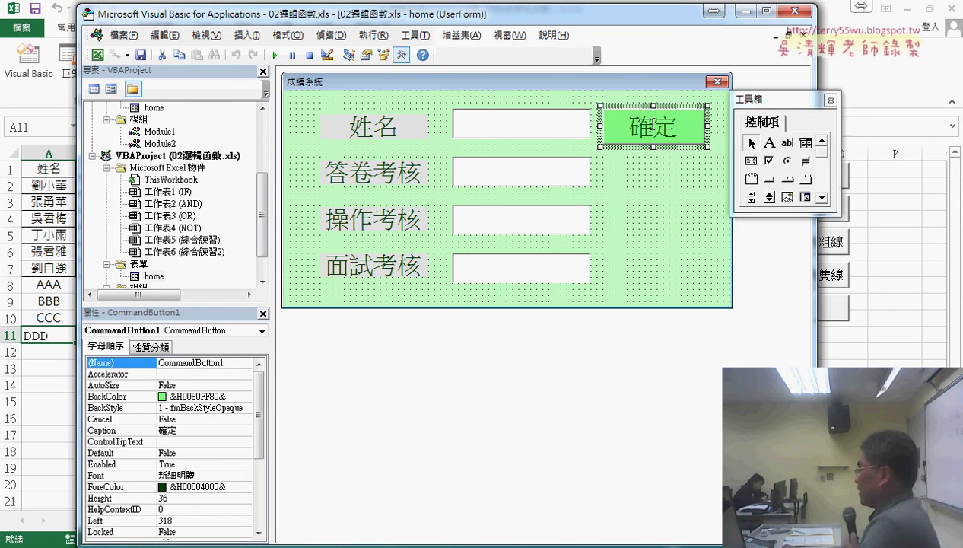
double_click(660, 131)
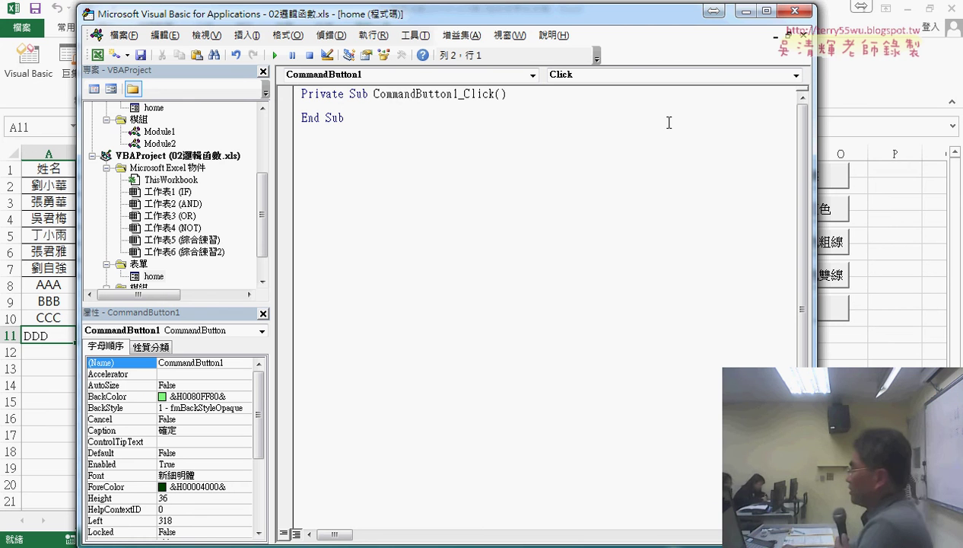
drag(374, 94, 454, 94)
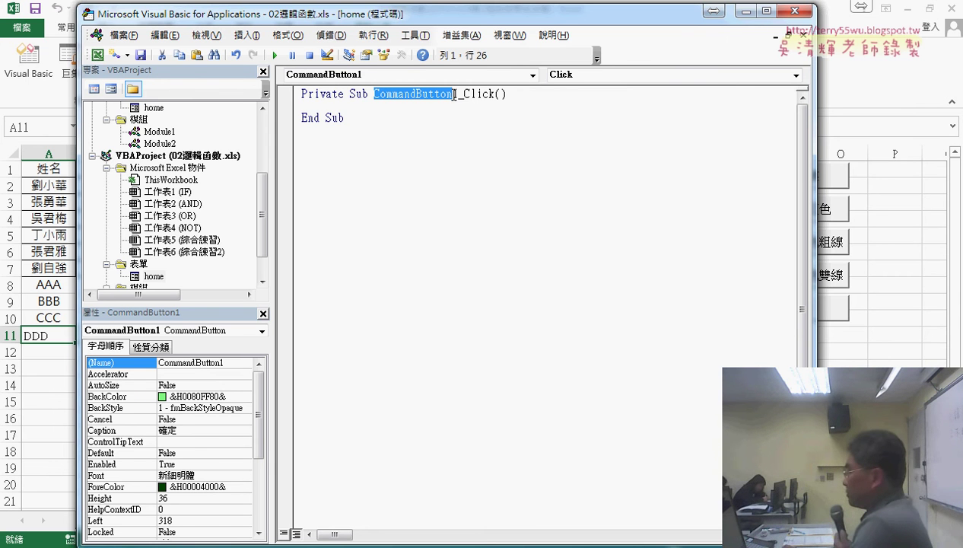
drag(456, 94, 392, 93)
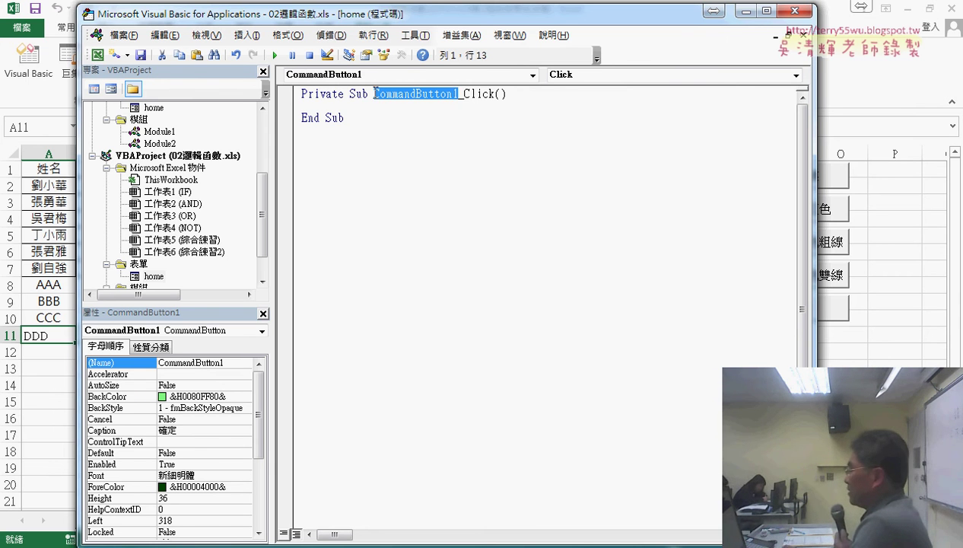
drag(464, 94, 496, 92)
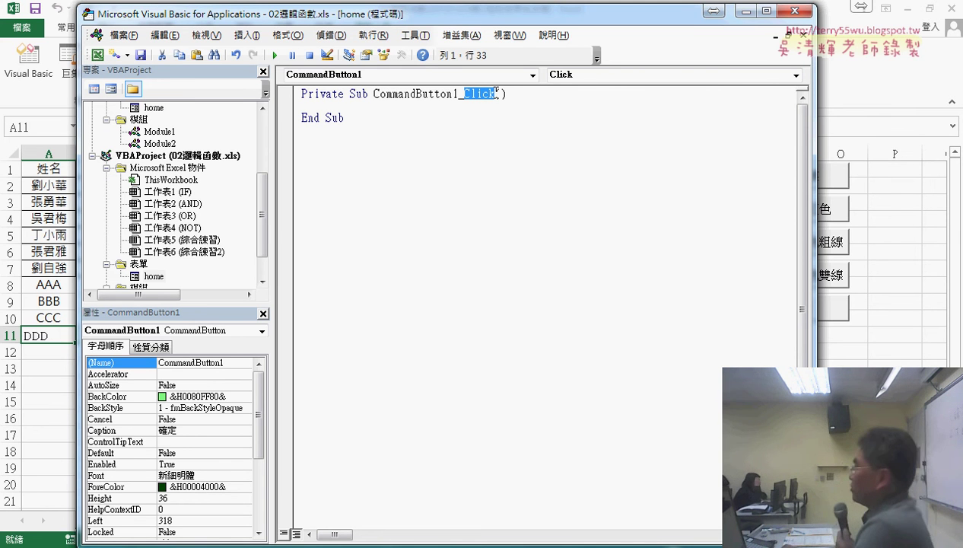
drag(461, 93, 394, 93)
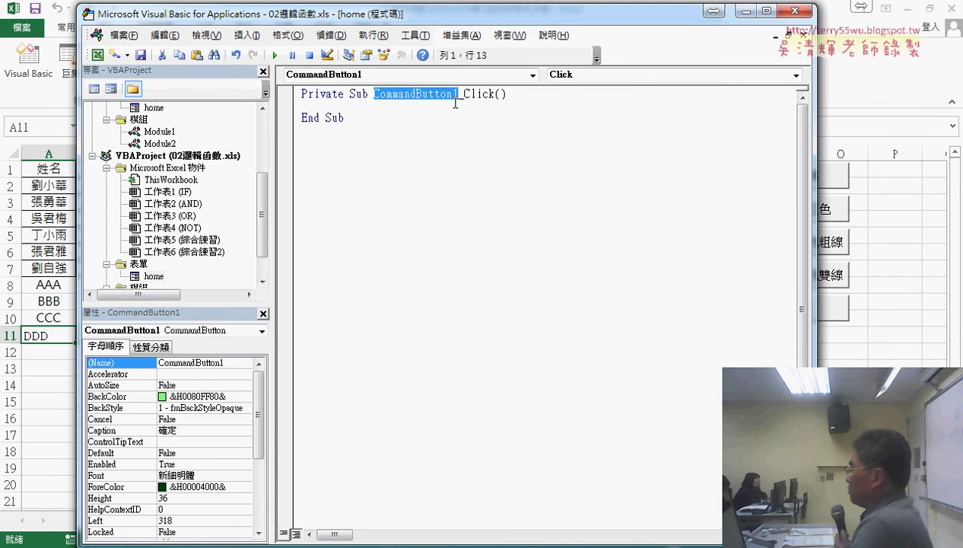
drag(462, 94, 495, 94)
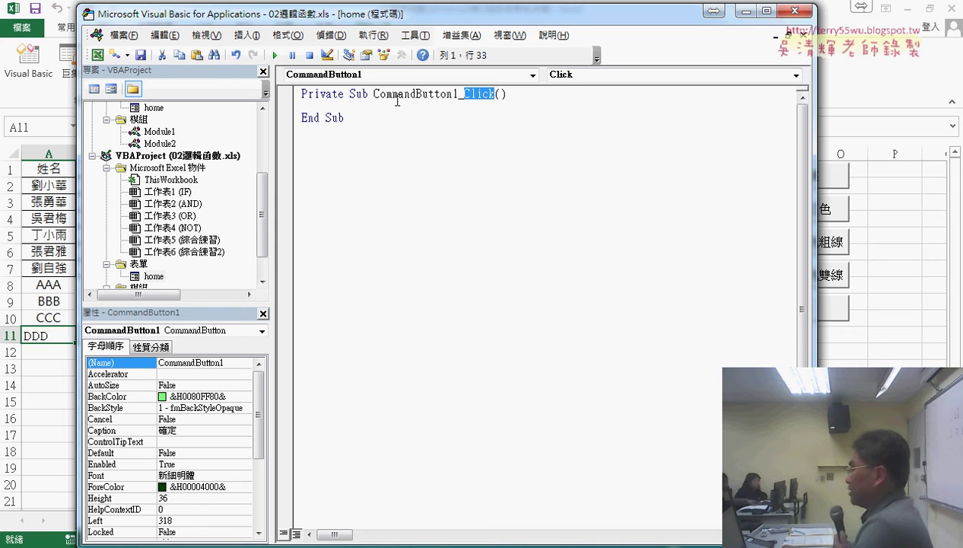
drag(374, 96, 458, 97)
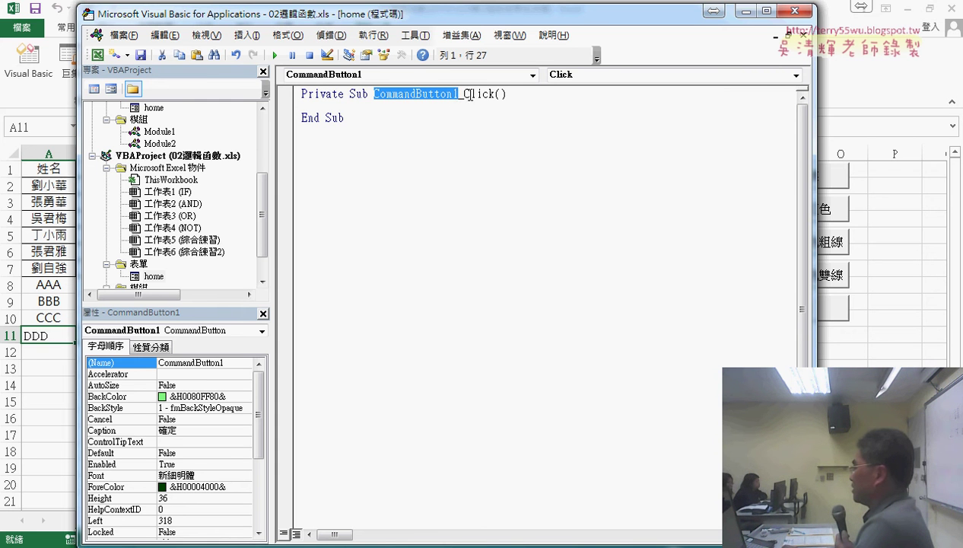
drag(460, 95, 477, 94)
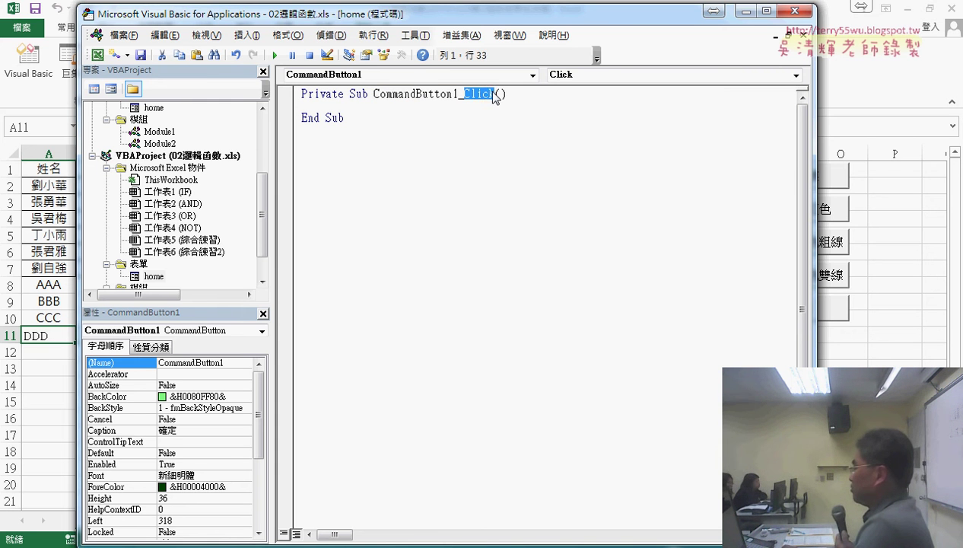
click(409, 109)
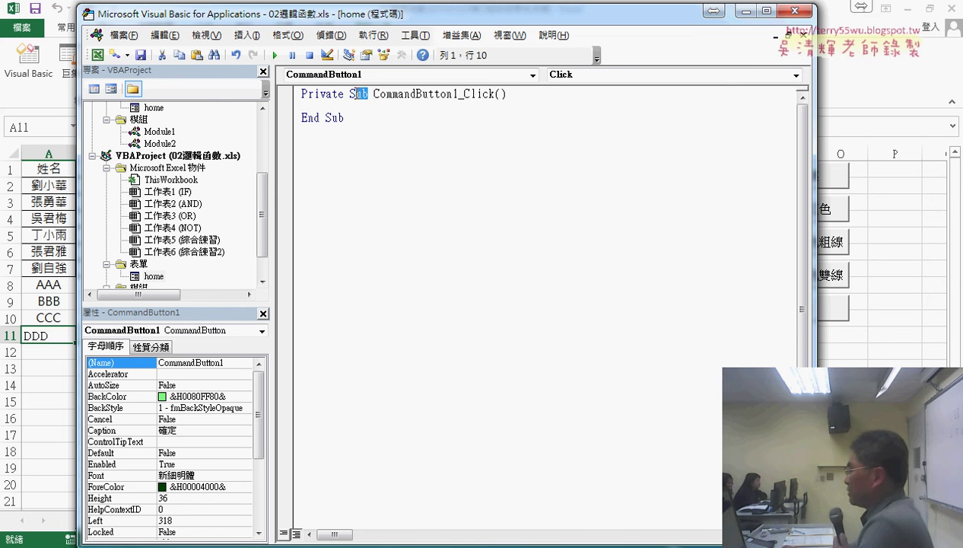
drag(345, 117, 302, 120)
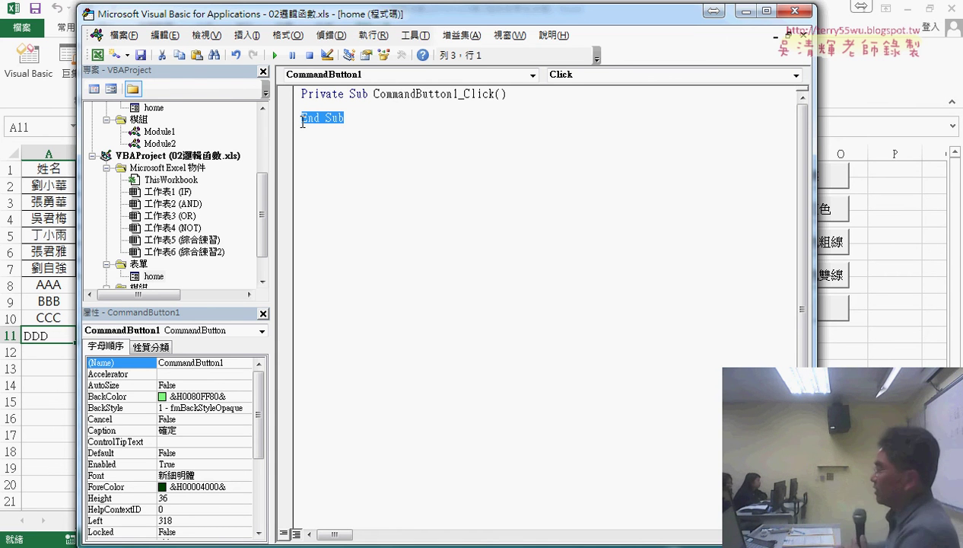
click(560, 76)
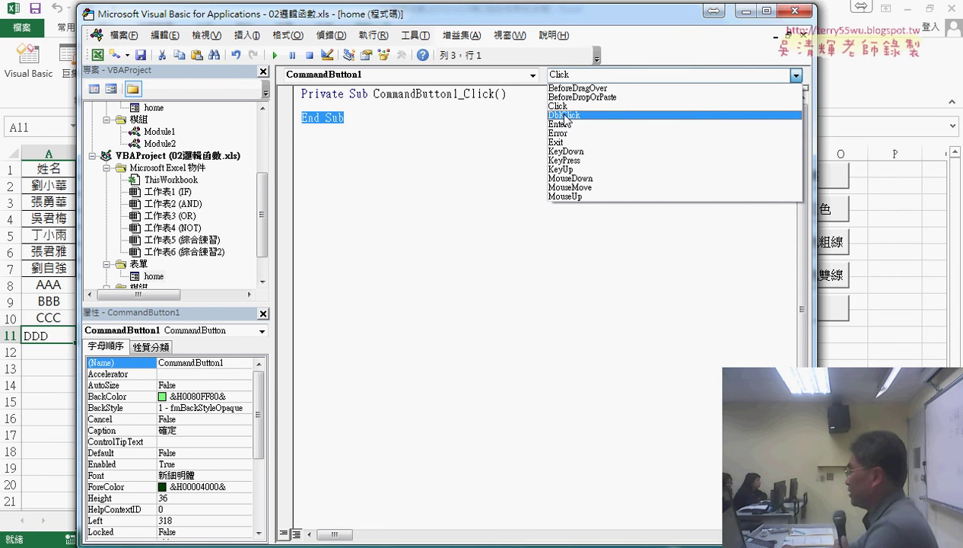
click(479, 95)
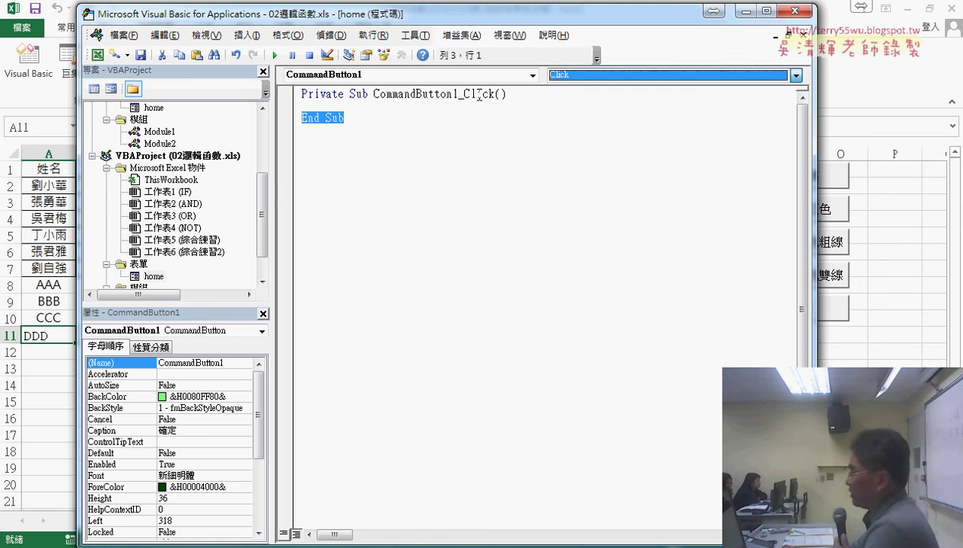
click(427, 107)
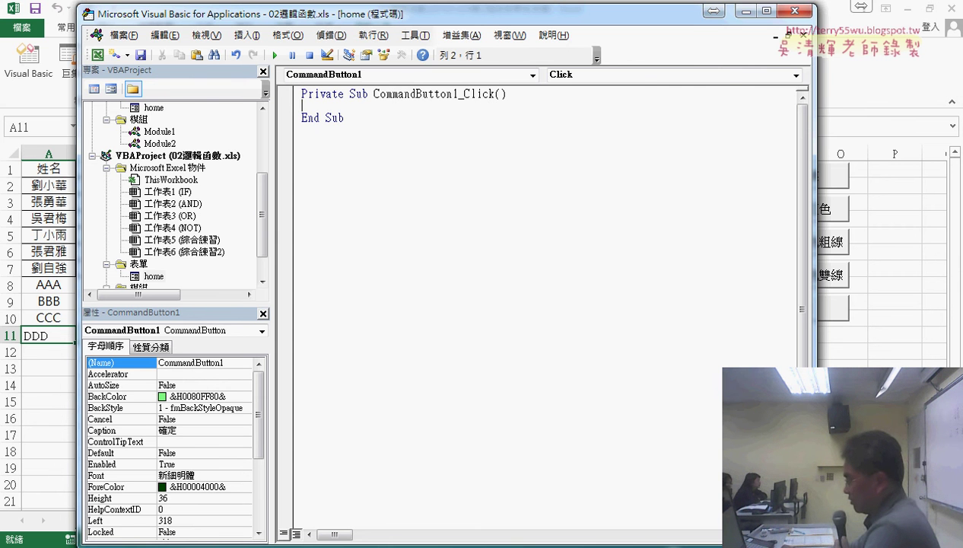
key(alt+Tab)
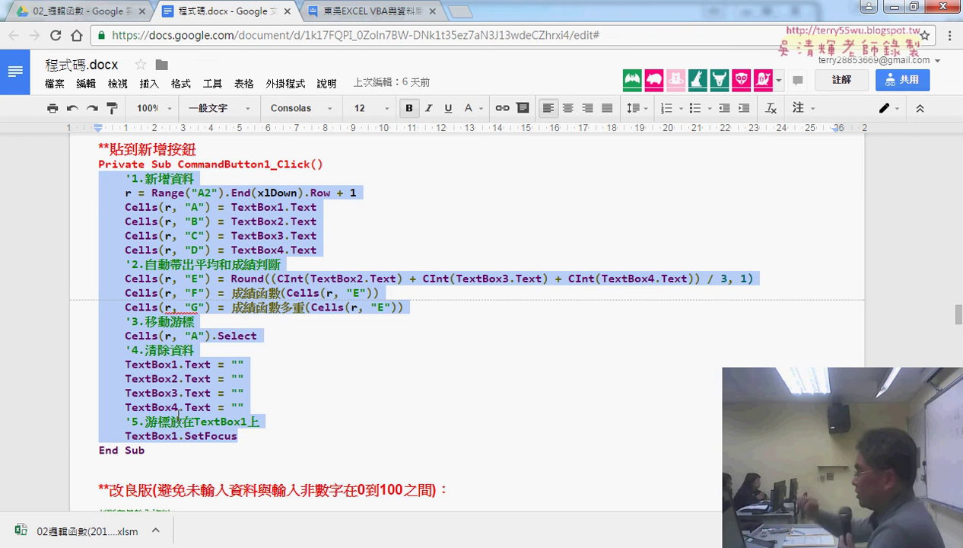
Copy the code from '1.新增資料 to TextBox1.SetFocus in 程式碼.docx and return to the VBA editor
drag(254, 436, 87, 182)
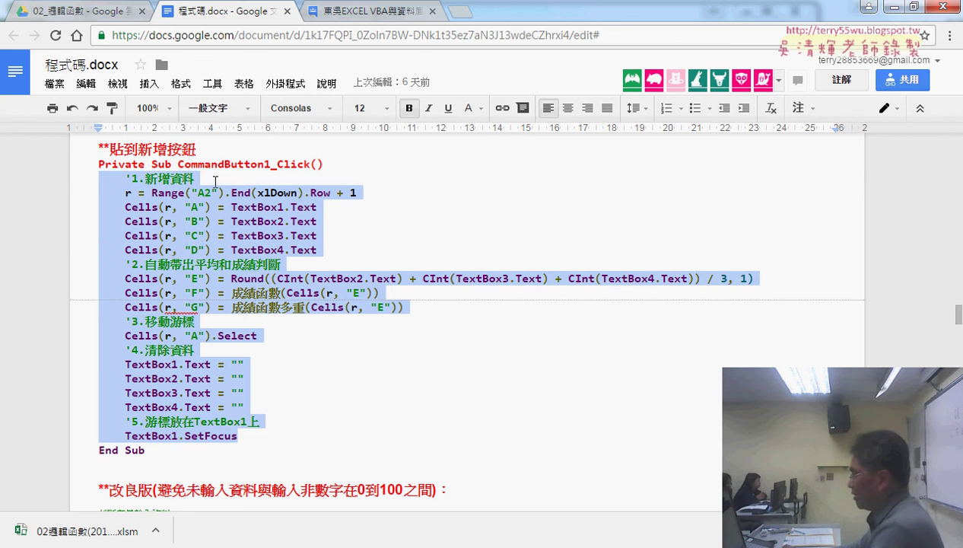
key(alt+Tab)
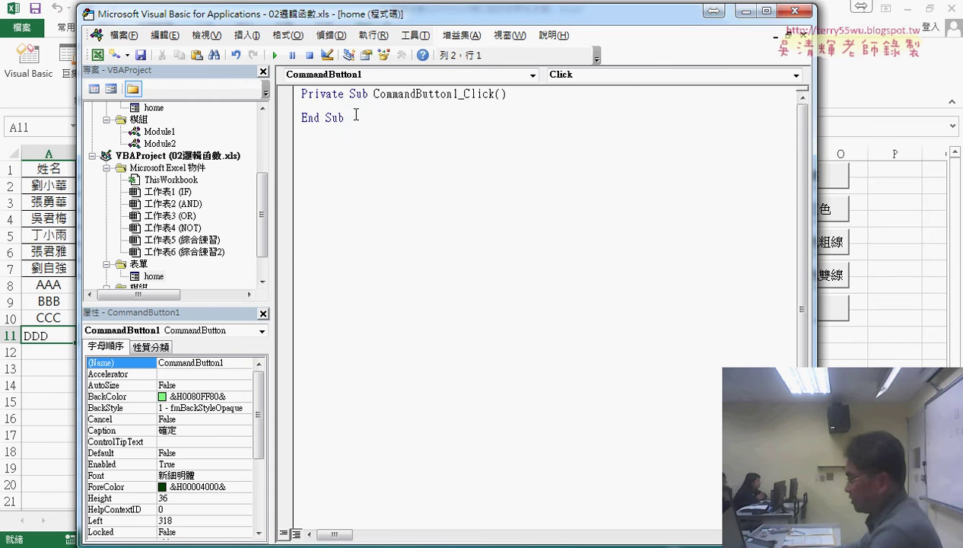
Paste the copied code, then delete the Cells assignments, average/grade calculations and cell-selection line
key(ctrl+v)
drag(502, 166, 274, 119)
key(Delete)
drag(584, 166, 301, 139)
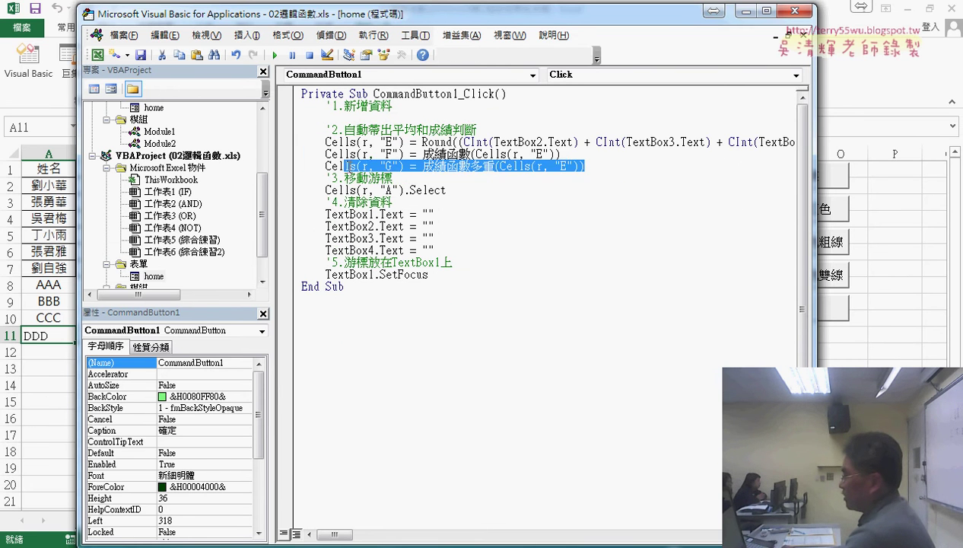
key(Delete)
drag(449, 166, 300, 164)
key(Delete)
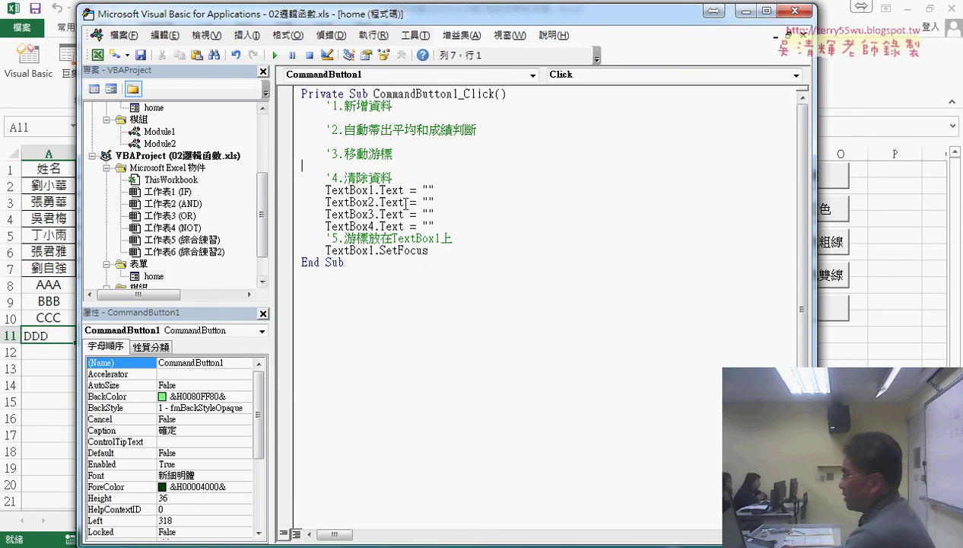
Delete the text-box clearing and TextBox1.SetFocus lines, leaving only the five numbered comments
click(456, 224)
drag(454, 226, 278, 190)
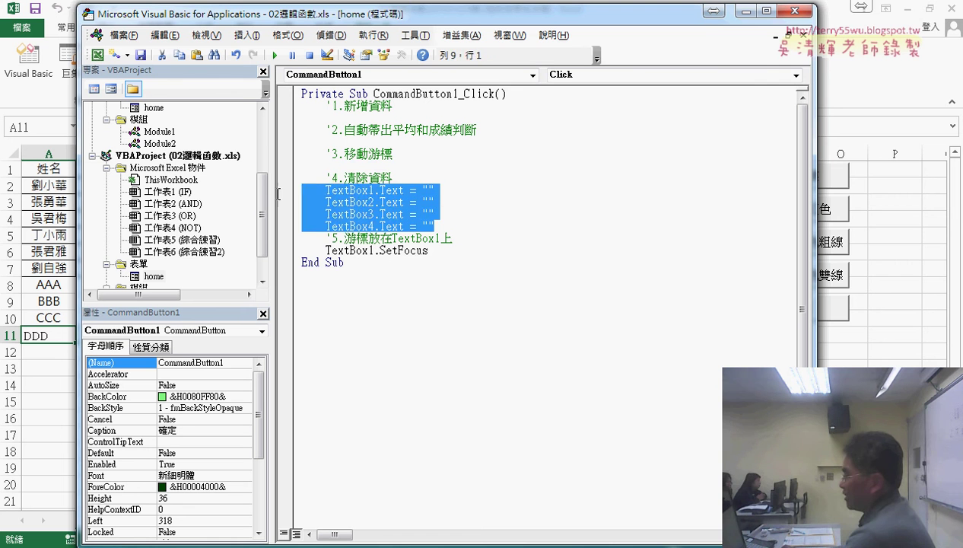
key(Delete)
drag(440, 215, 301, 215)
key(Delete)
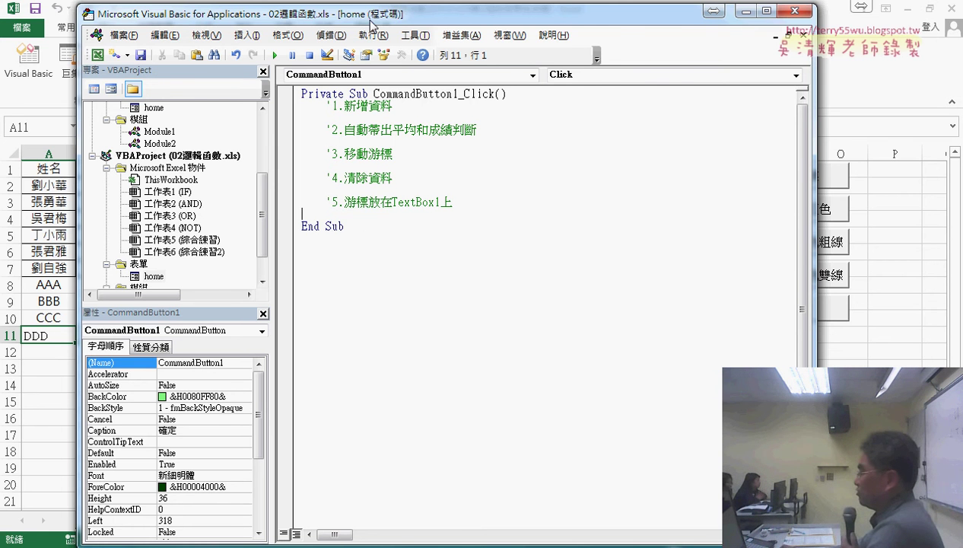
drag(368, 18, 574, 20)
Under '1.新增資料, write r = Range("A2").End(xlDown).Row + 1 and start a new line
click(588, 120)
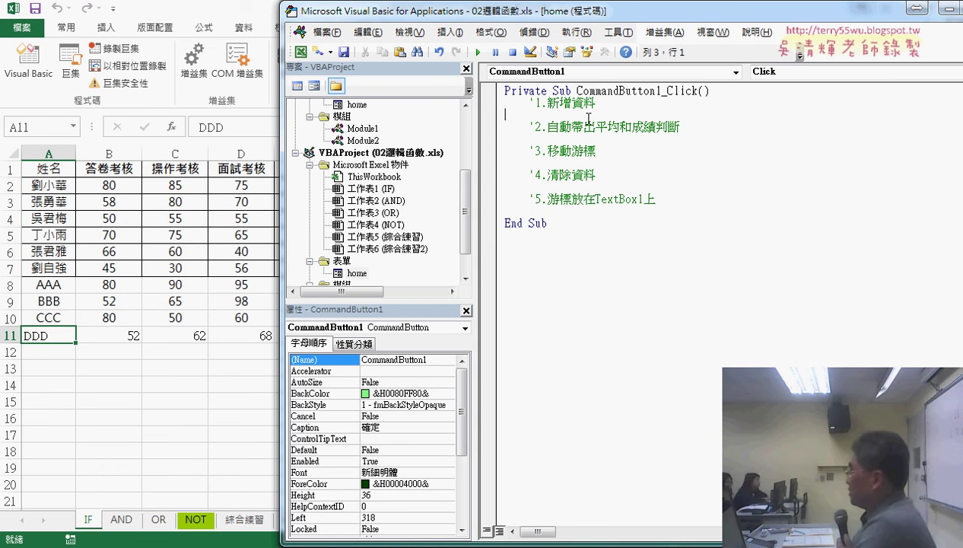
key(Tab)
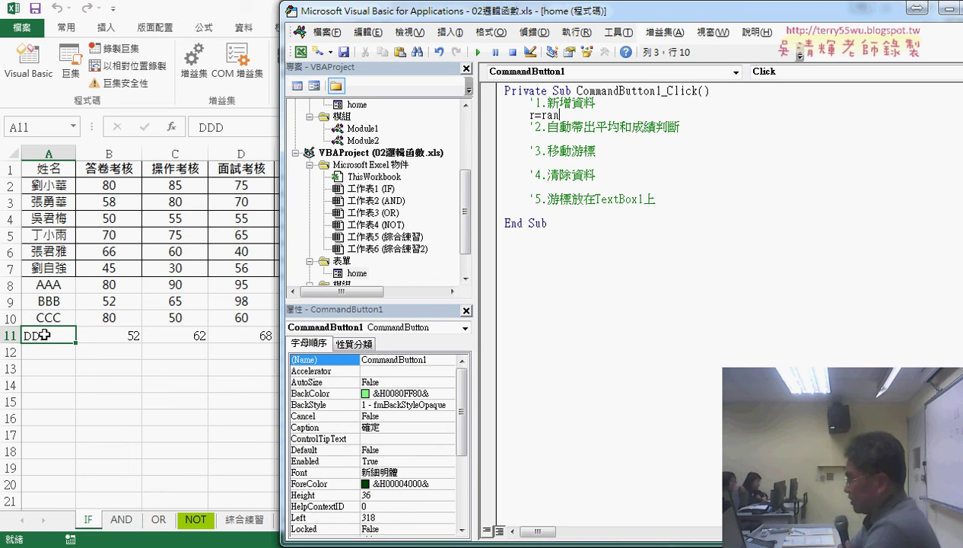
text(()
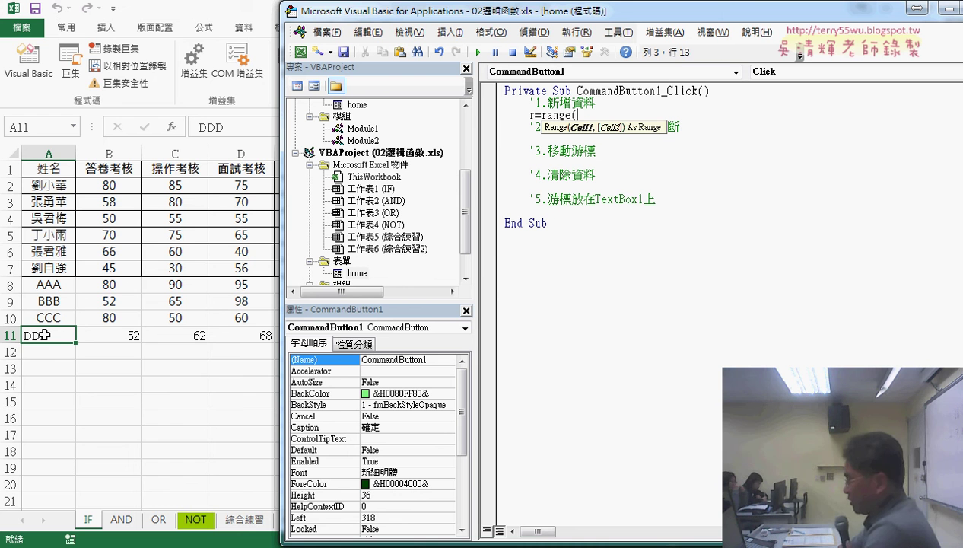
text("A2)
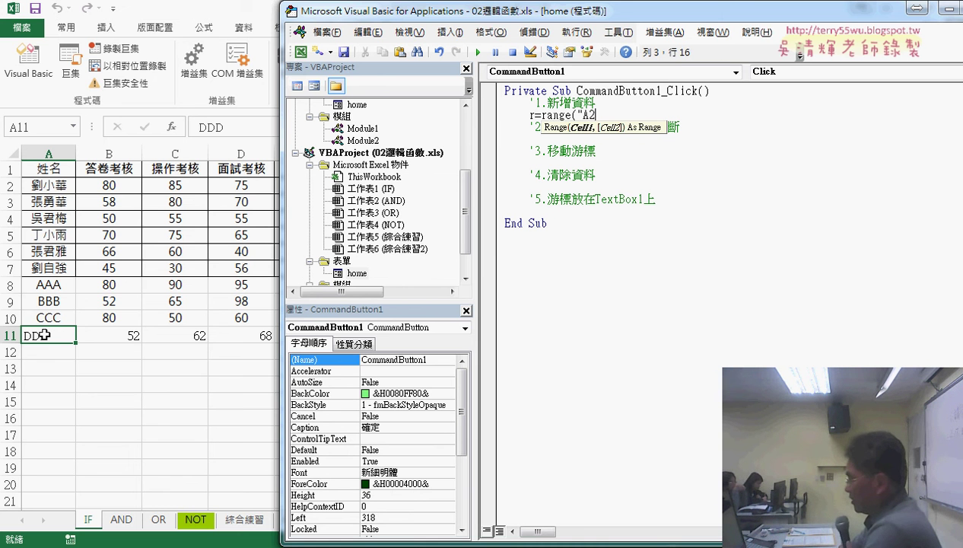
text(").)
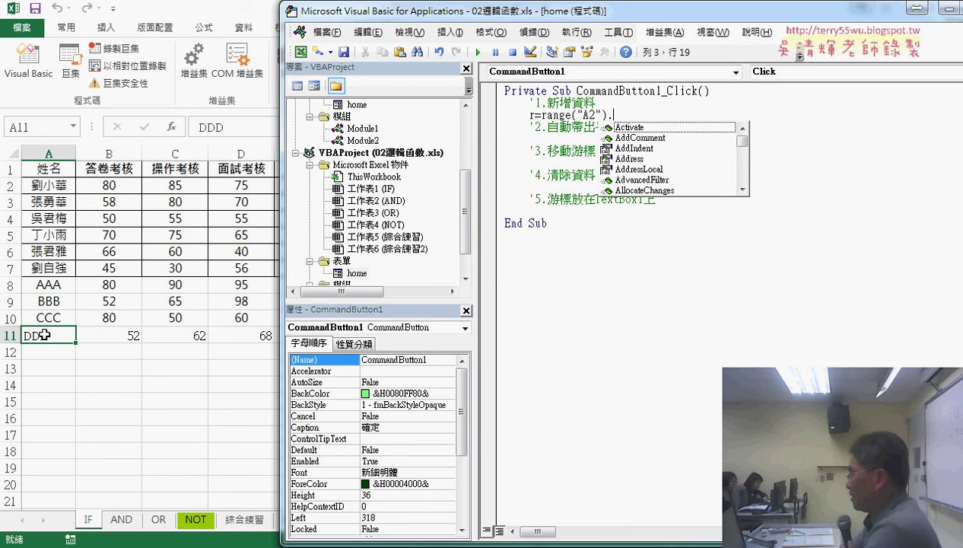
text(e)
key(Down)
key(Tab)
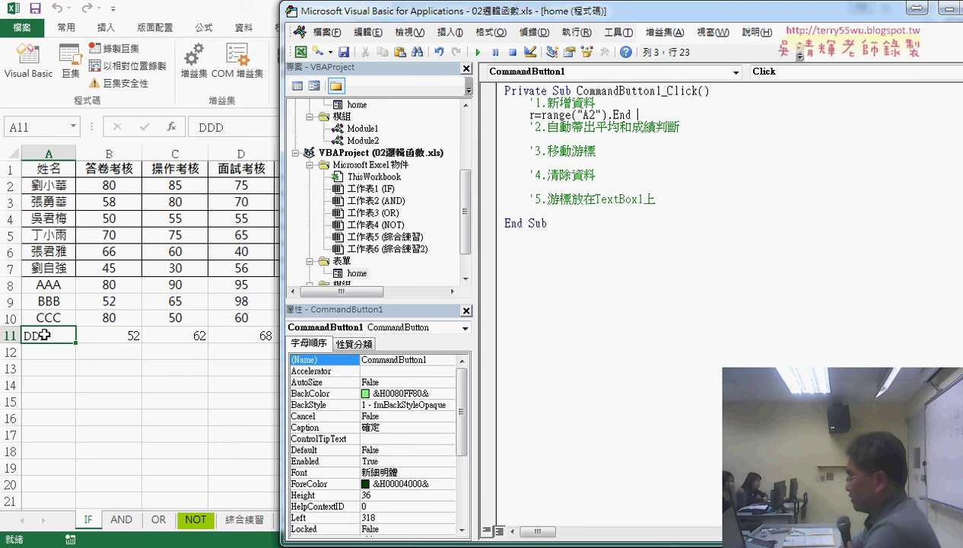
text(()
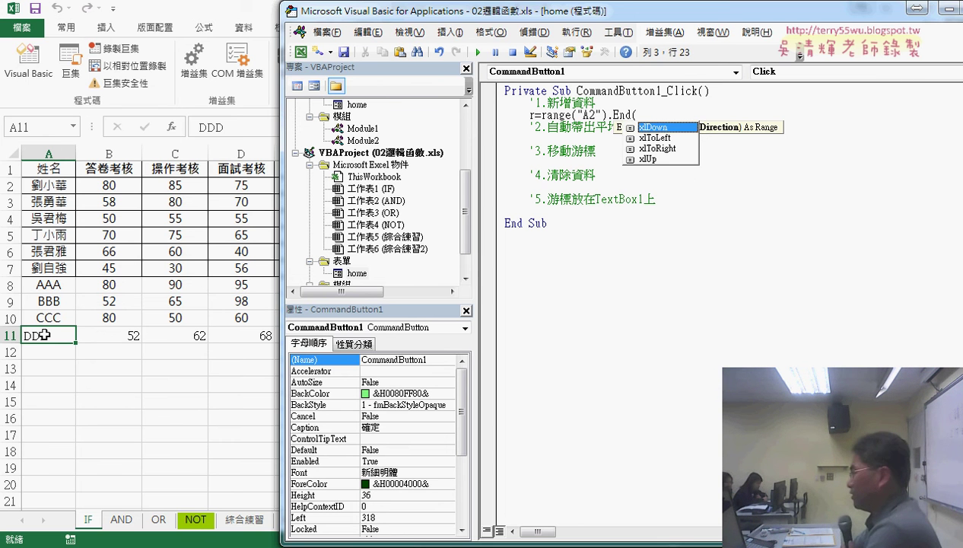
text(xlDown ))
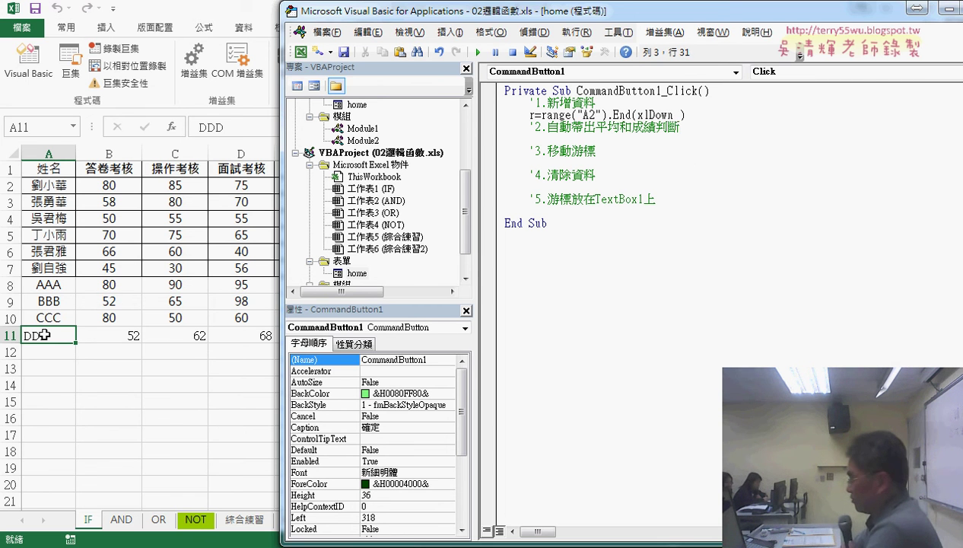
text(.row)
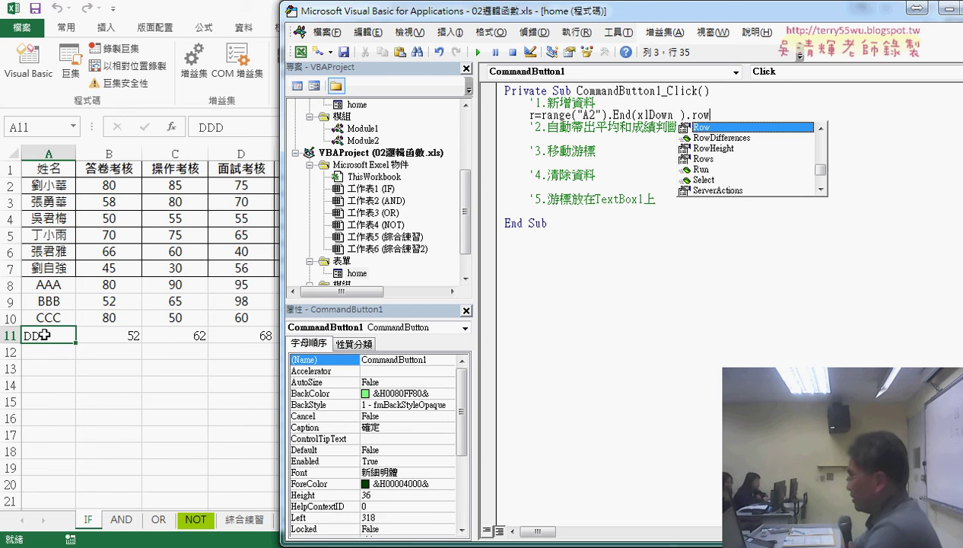
text( + 1)
key(Down)
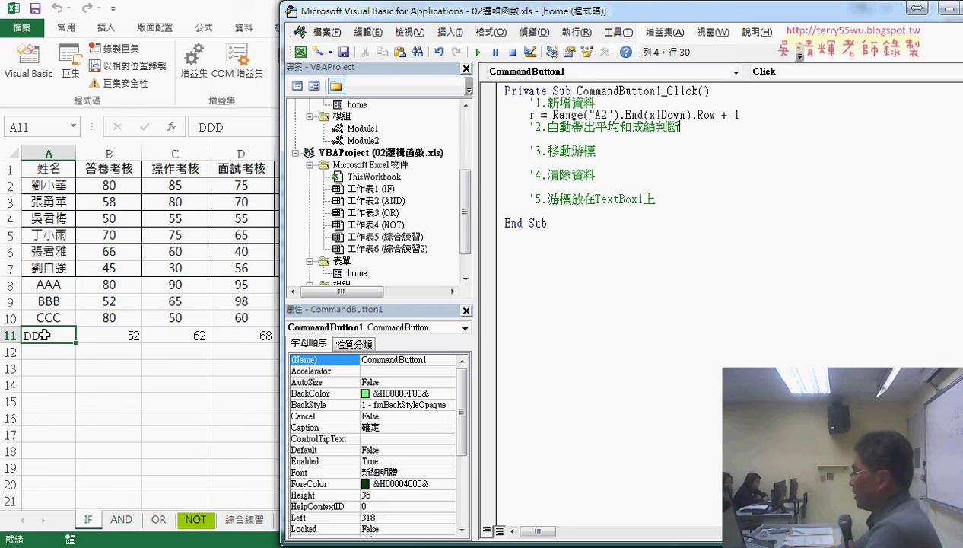
drag(740, 115, 722, 115)
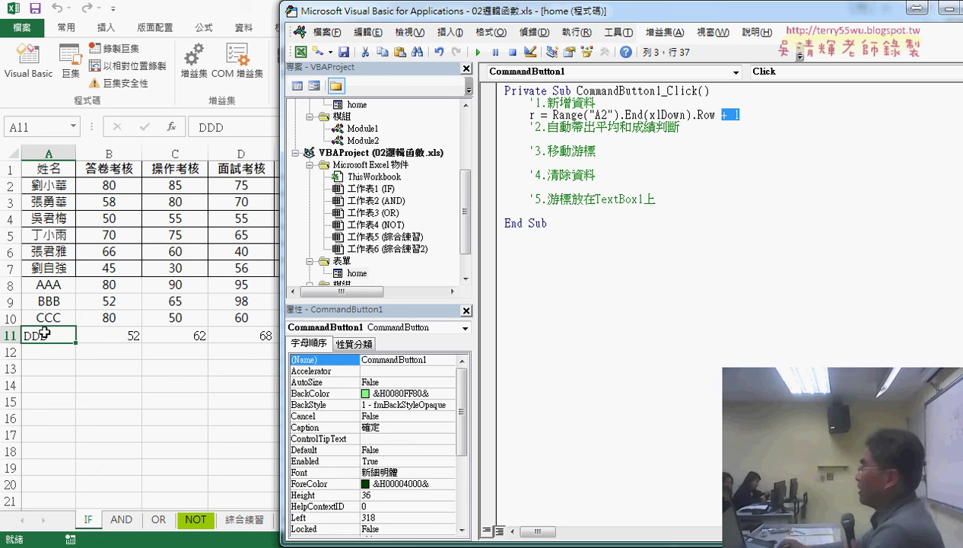
click(770, 114)
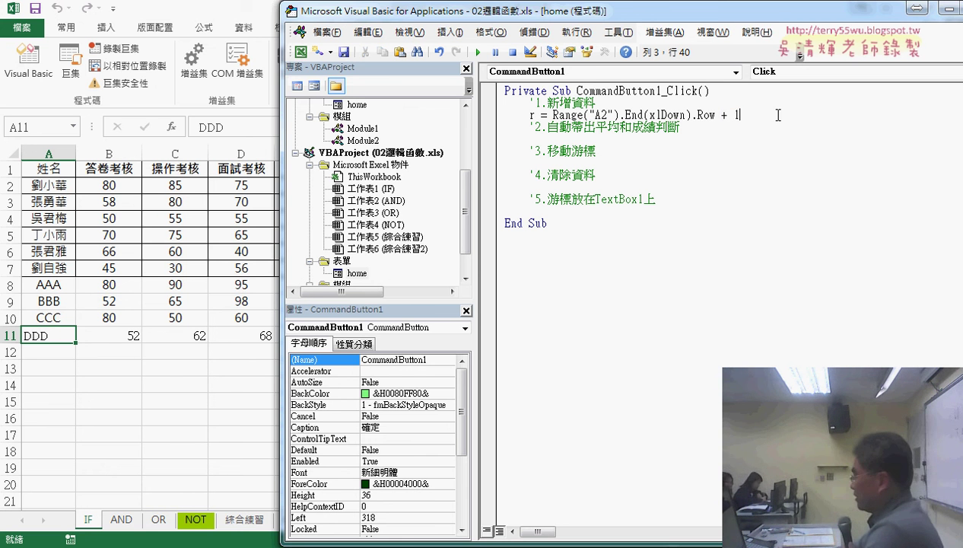
key(Return)
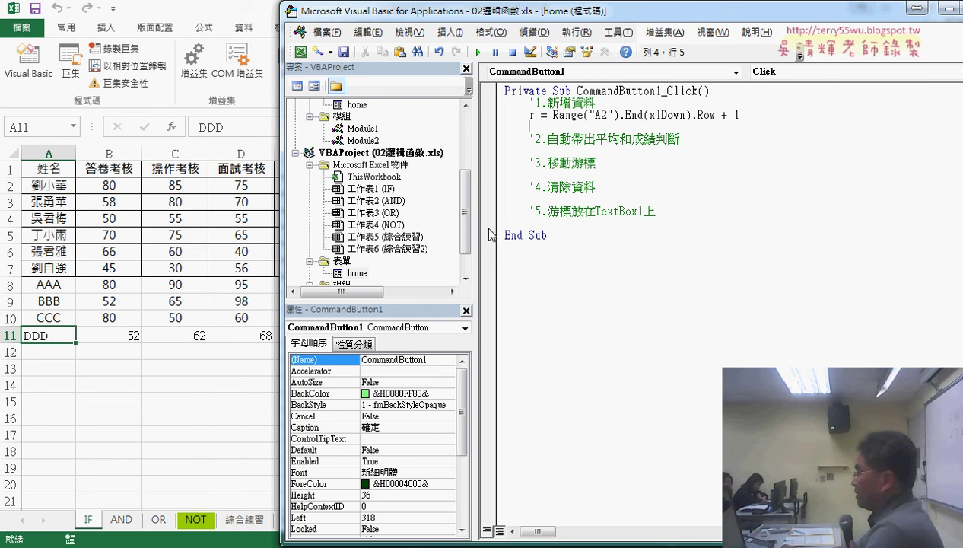
double_click(356, 273)
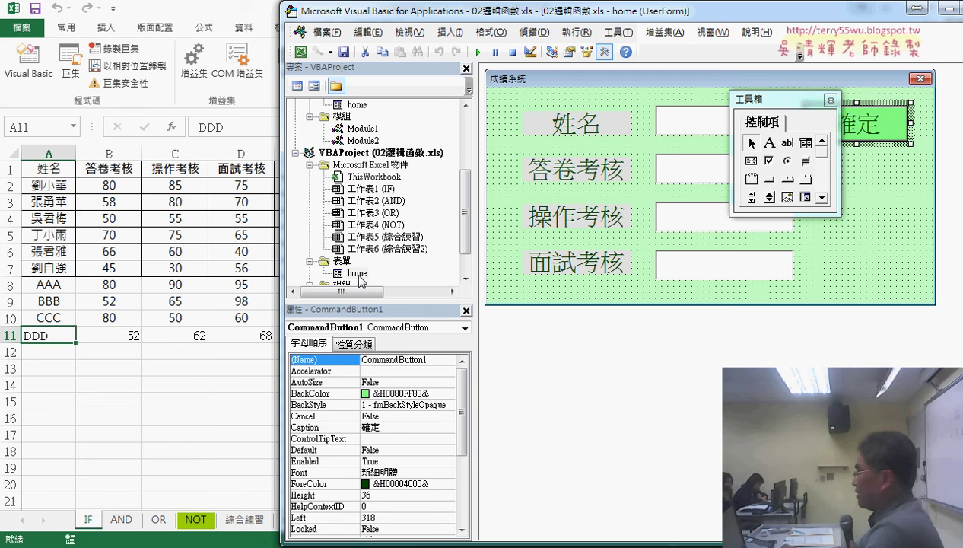
drag(772, 99, 758, 296)
click(709, 126)
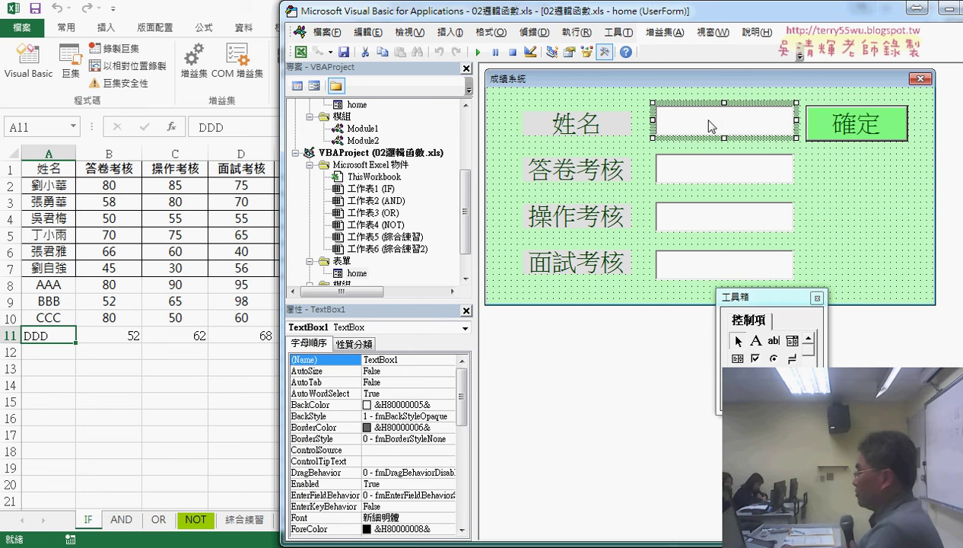
click(407, 359)
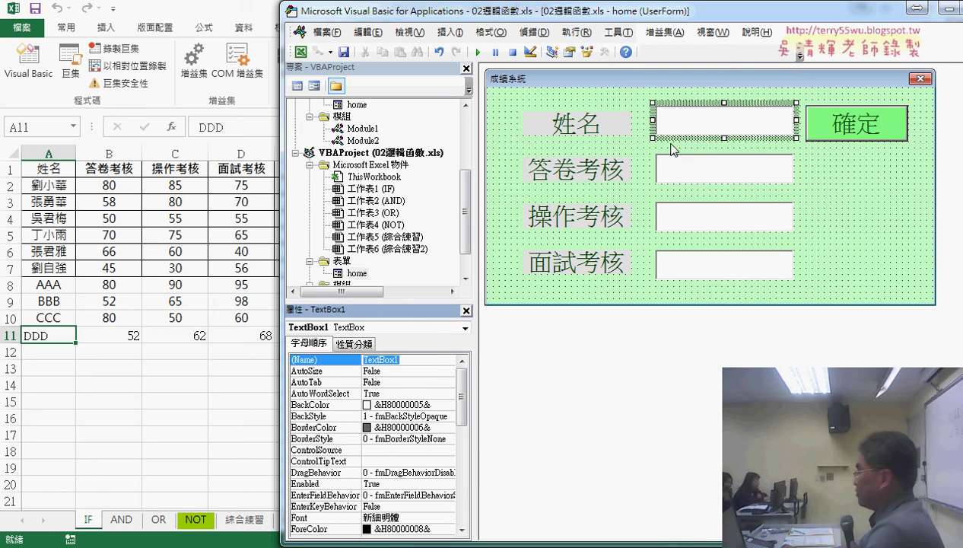
drag(655, 17, 571, 17)
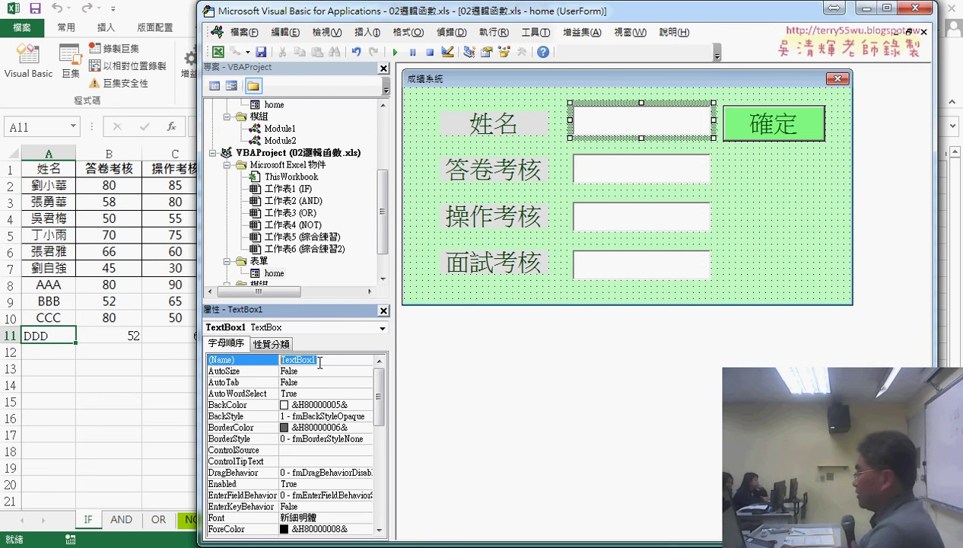
click(664, 171)
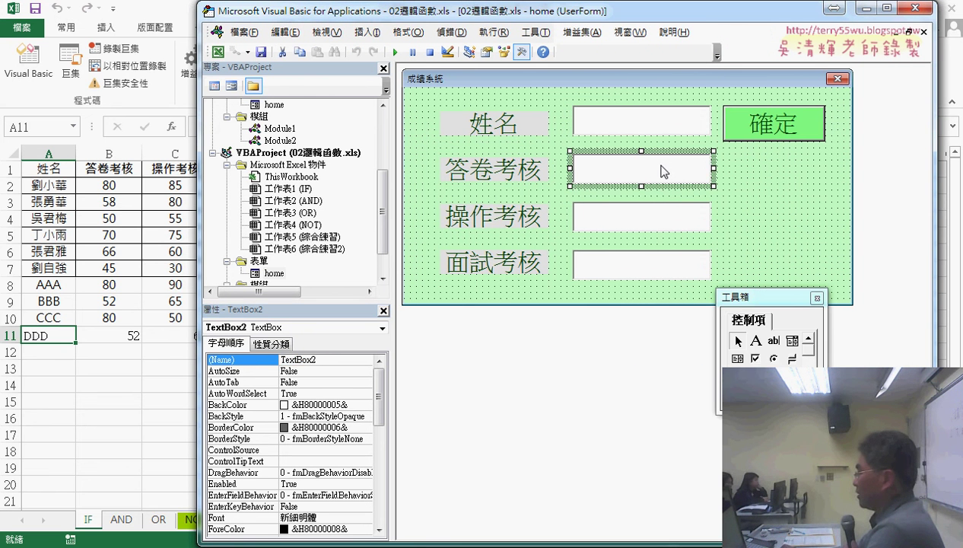
click(650, 219)
click(642, 267)
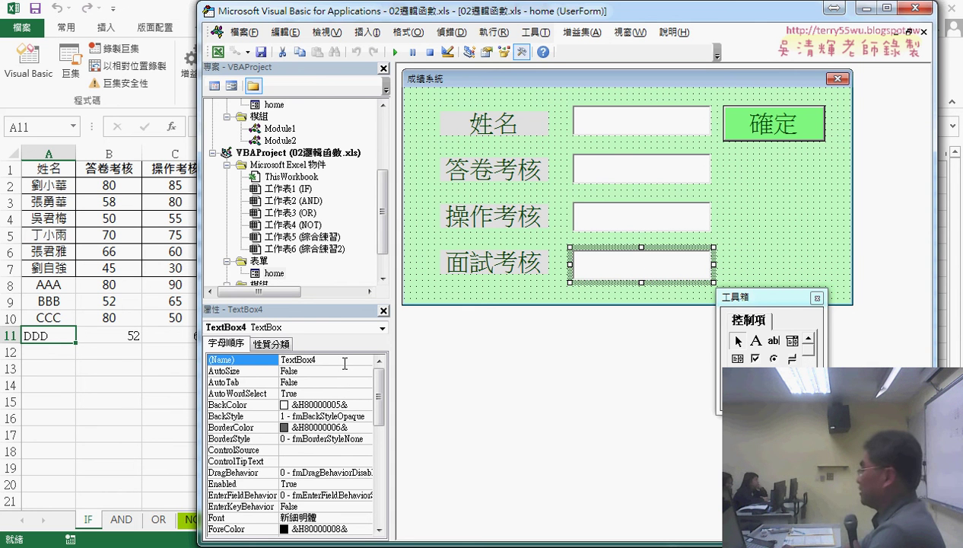
click(606, 128)
click(327, 360)
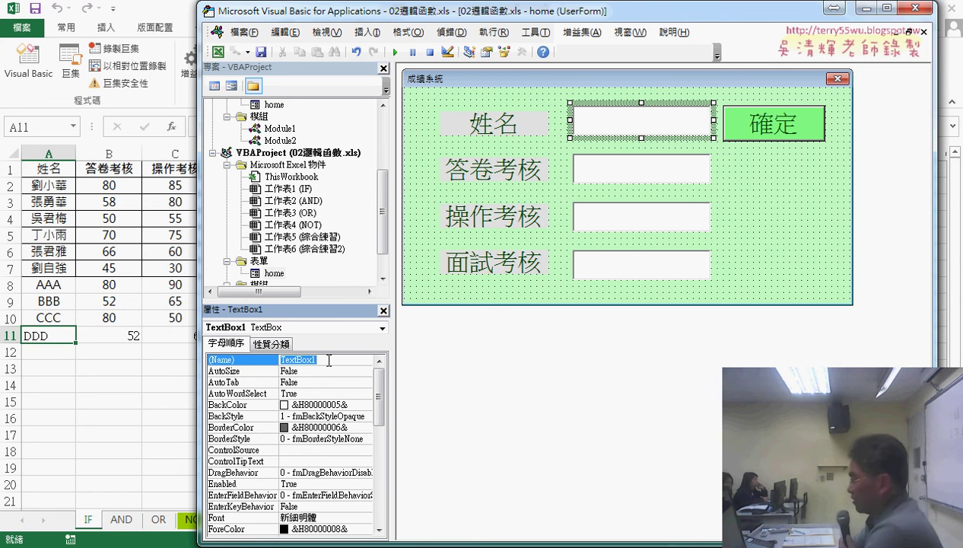
text(tx)
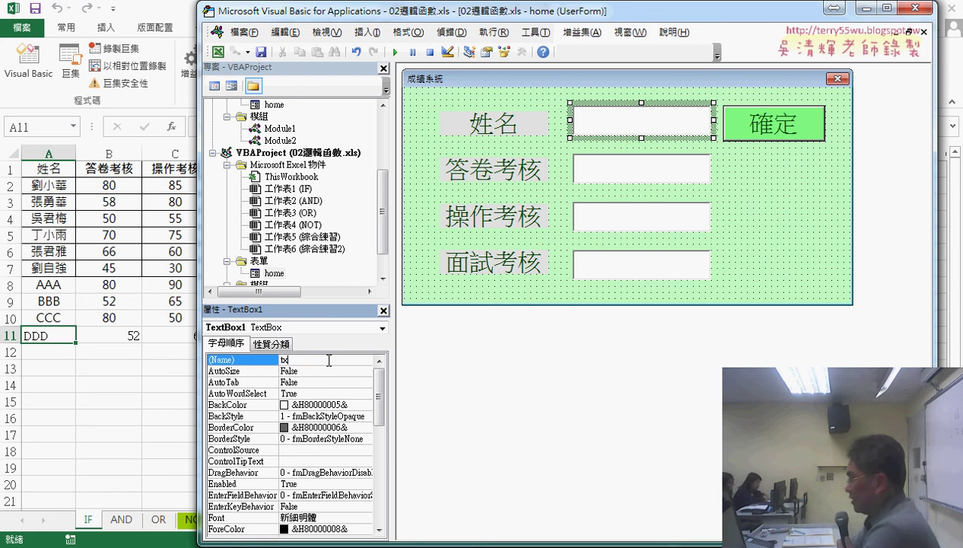
text(t01)
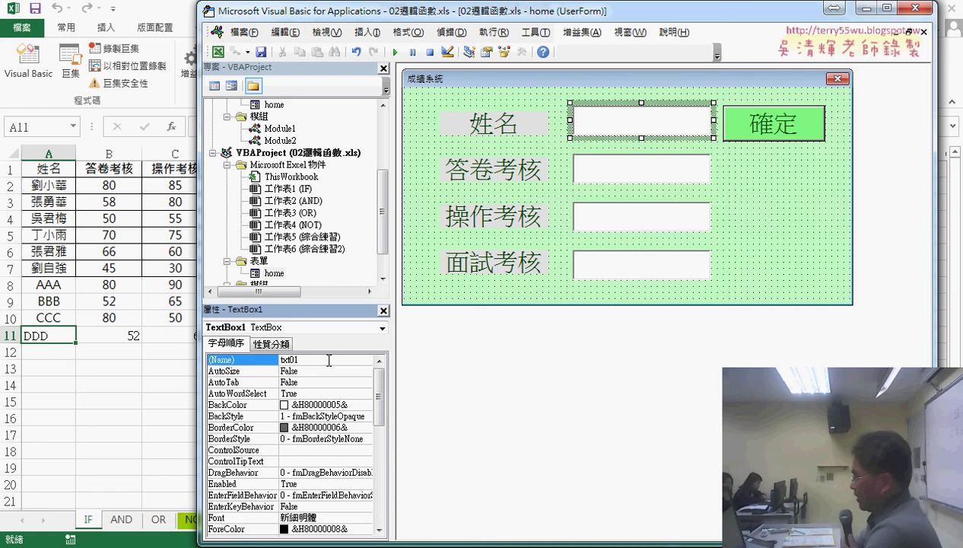
key(Escape)
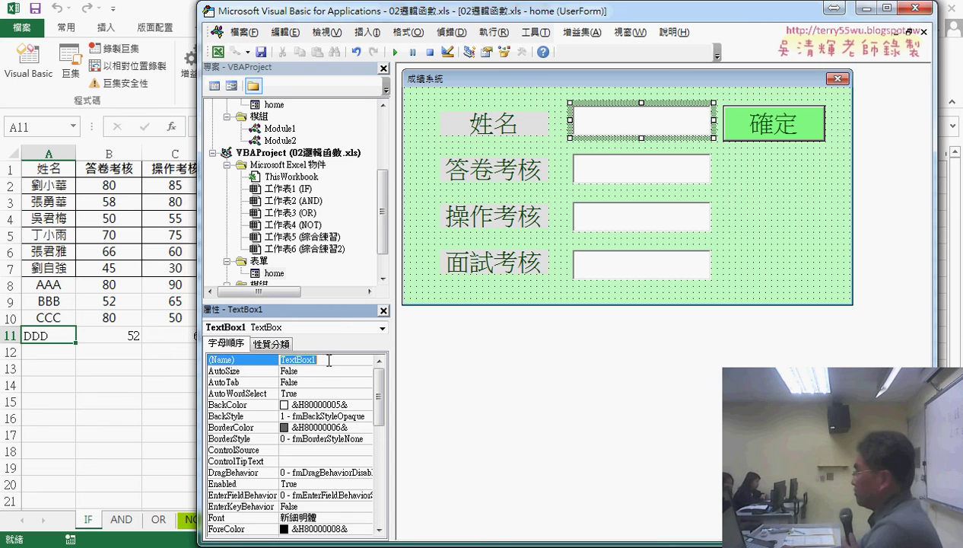
double_click(743, 139)
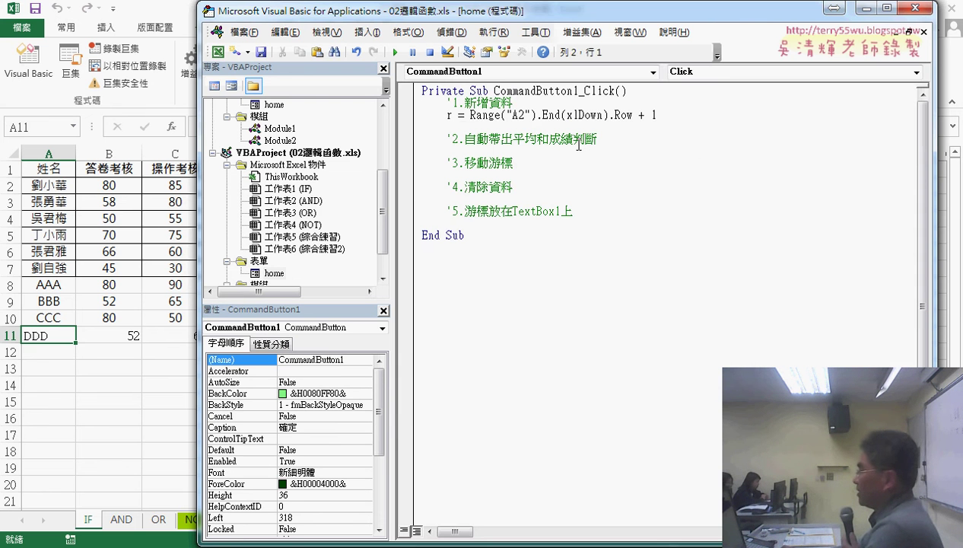
Write Cells(r, "A") = TextBox1.Text below the row calculation
click(529, 127)
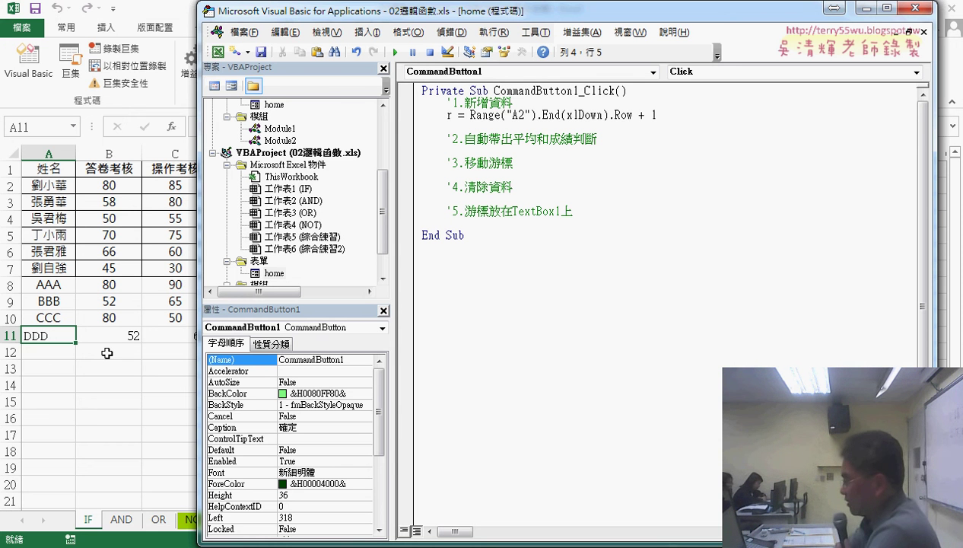
text(cell)
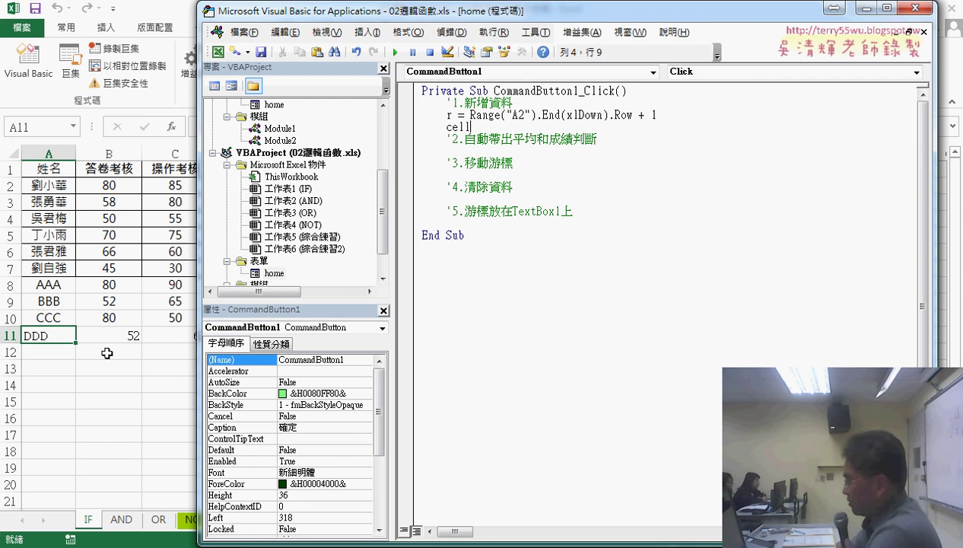
text(s()
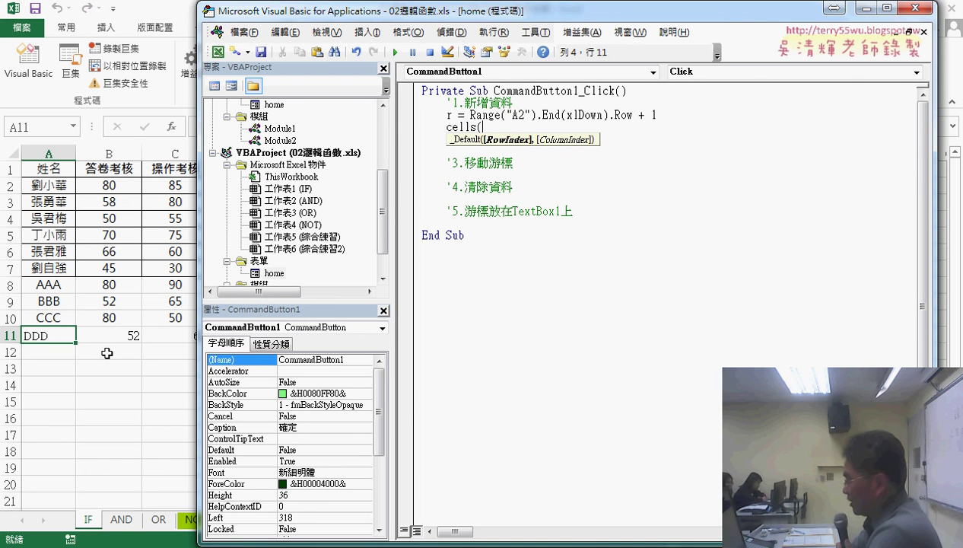
text(r,"A)
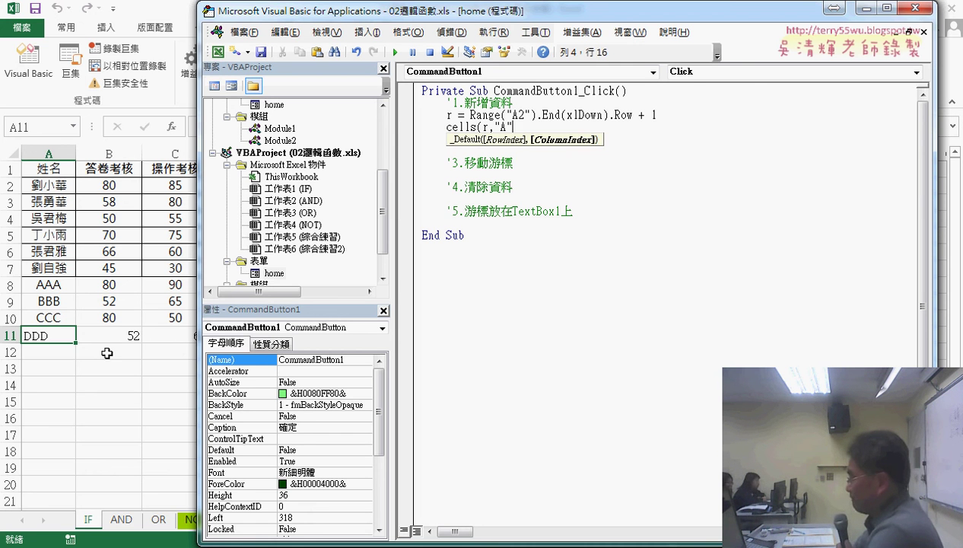
text(")=)
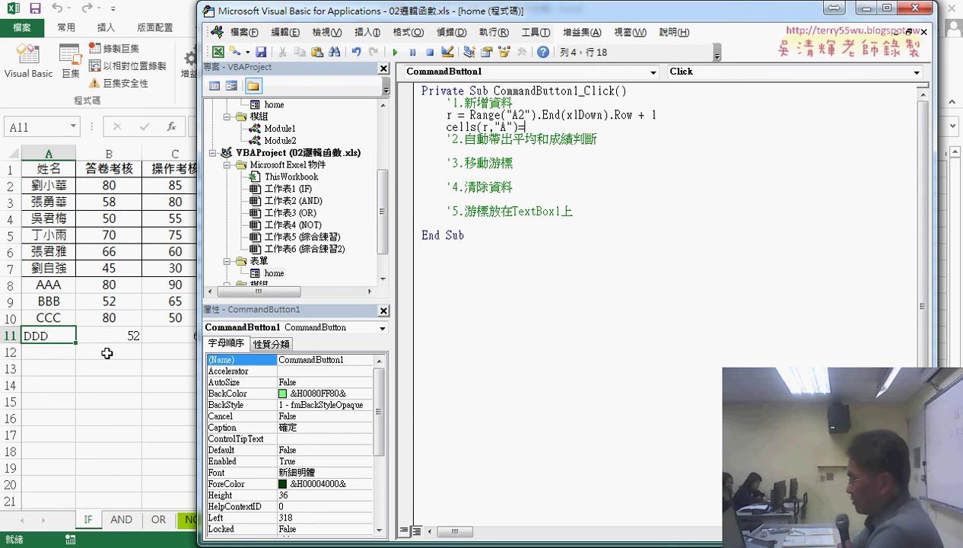
text(textbox1)
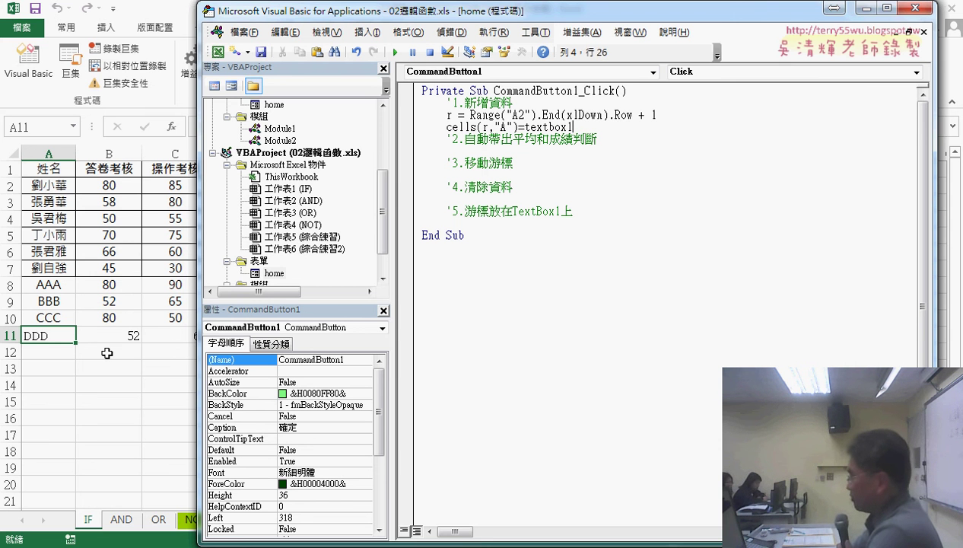
text(.te)
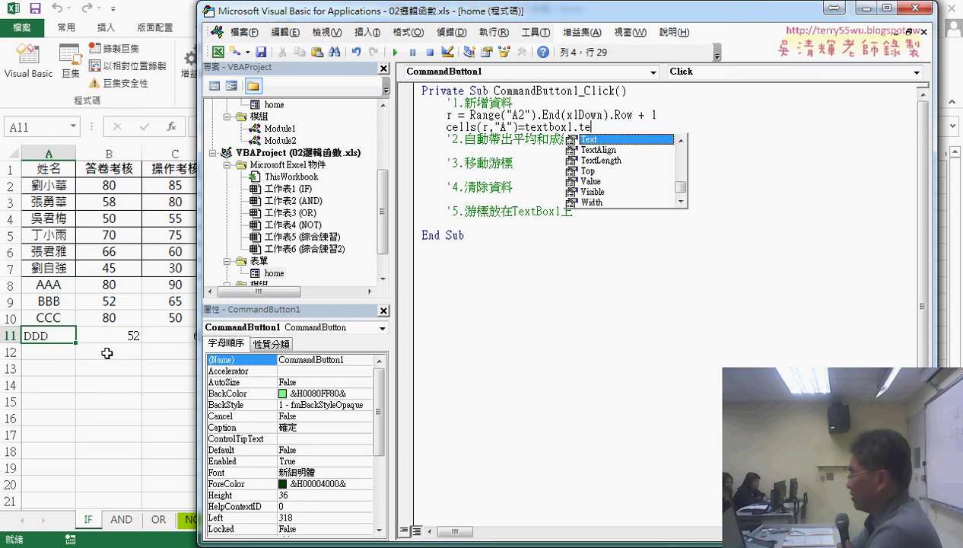
text(x)
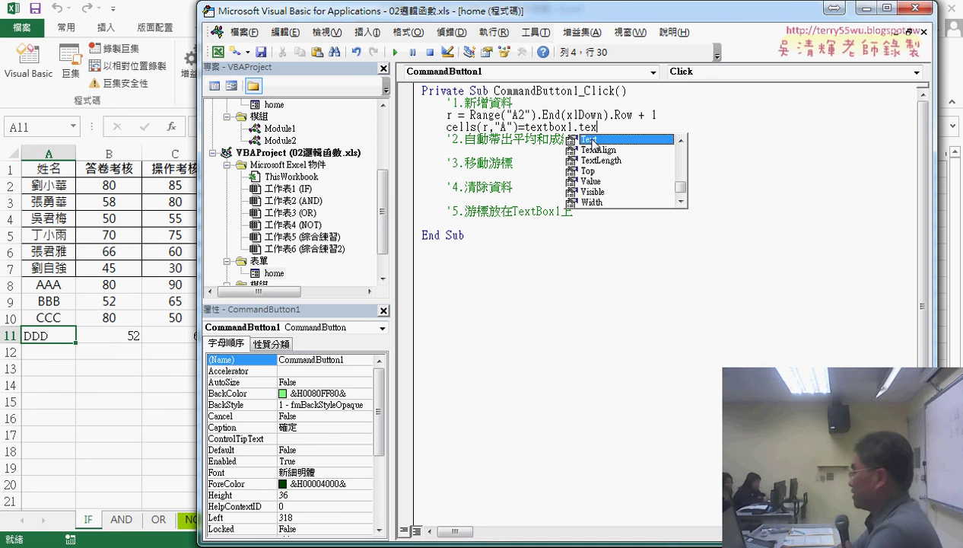
double_click(593, 140)
drag(602, 126, 573, 126)
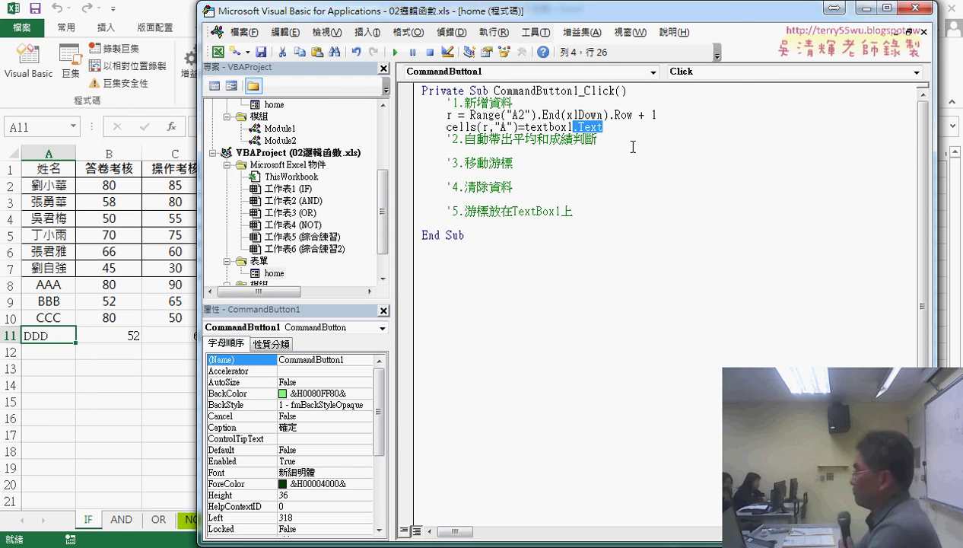
click(646, 178)
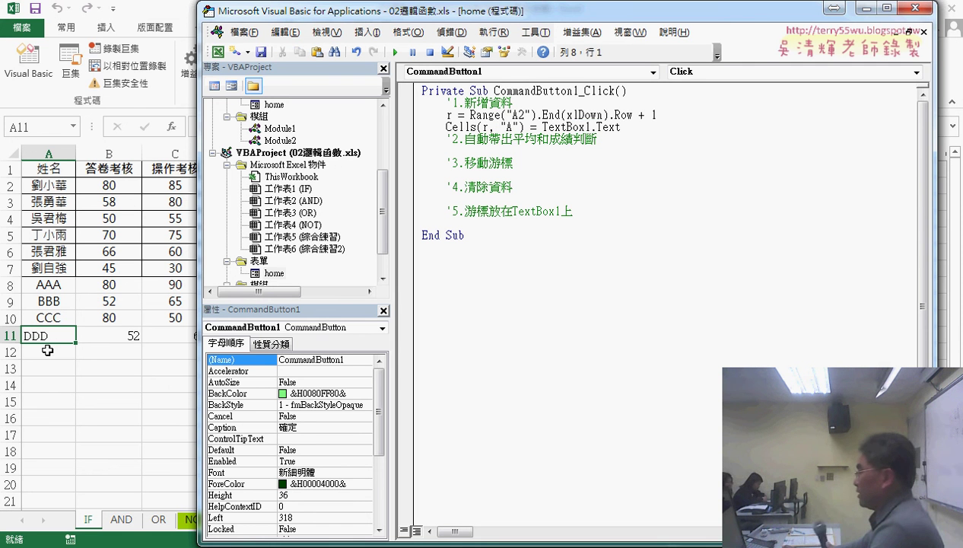
Duplicate the Cells assignment line three more times
mouse_move(623, 127)
mouse_down()
mouse_move(454, 137)
mouse_move(447, 127)
mouse_up()
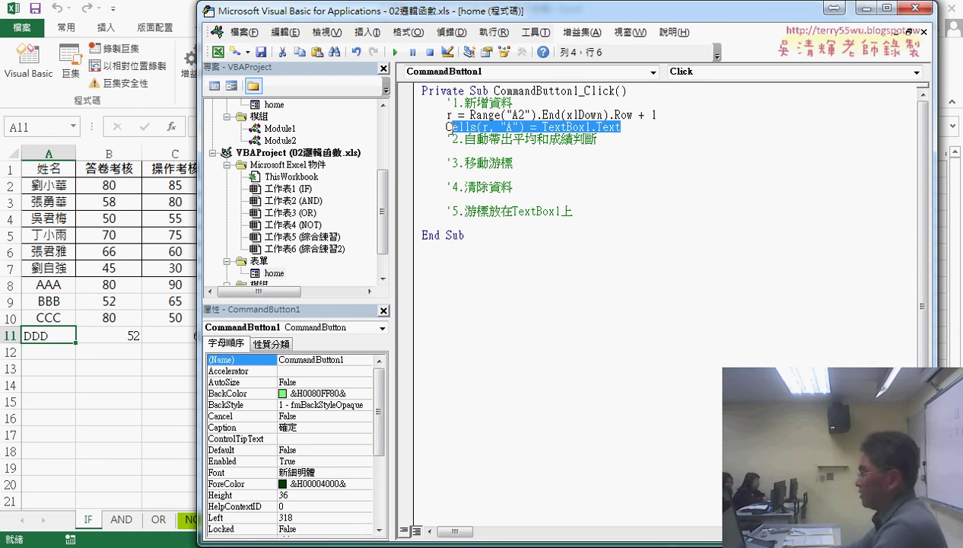
key(ctrl+c)
key(End)
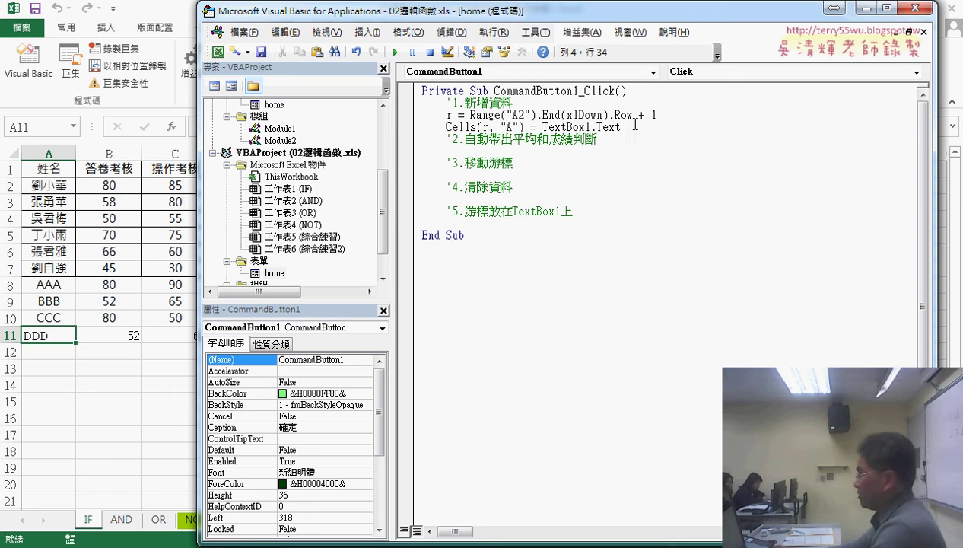
key(Return)
key(ctrl+v)
key(Return)
key(ctrl+v)
key(Return)
key(ctrl+v)
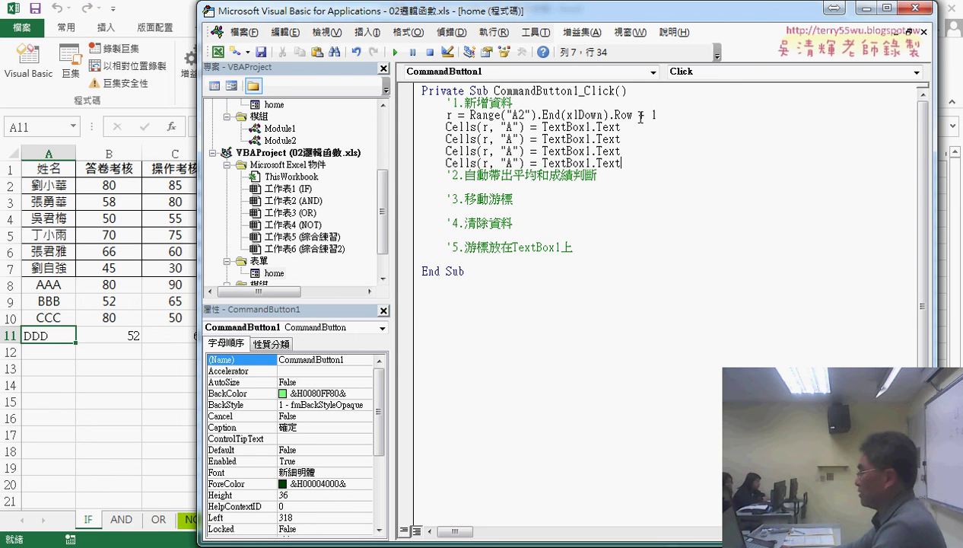
Change the copies to columns B, C, D reading TextBox2, TextBox3 and TextBox4
double_click(508, 138)
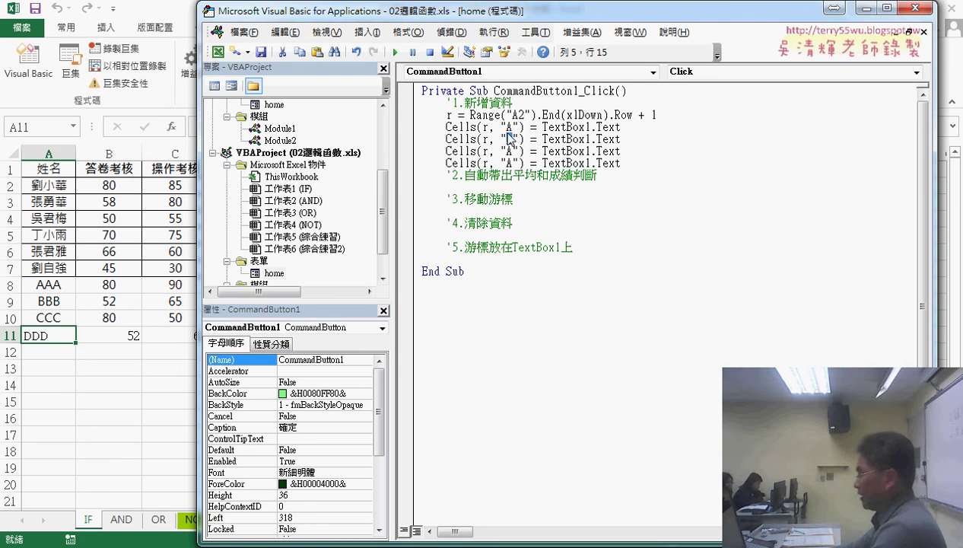
text(B)
double_click(508, 151)
text(C)
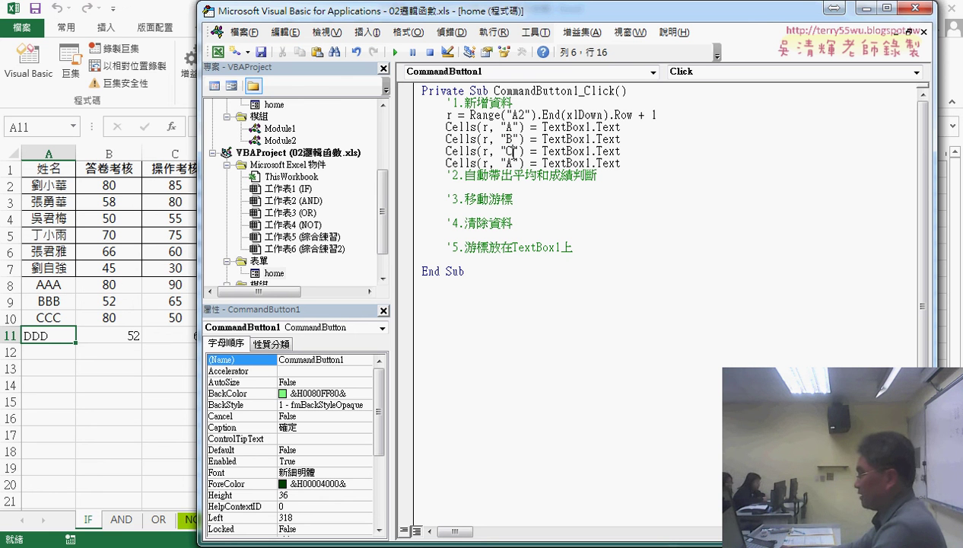
double_click(508, 162)
text(D)
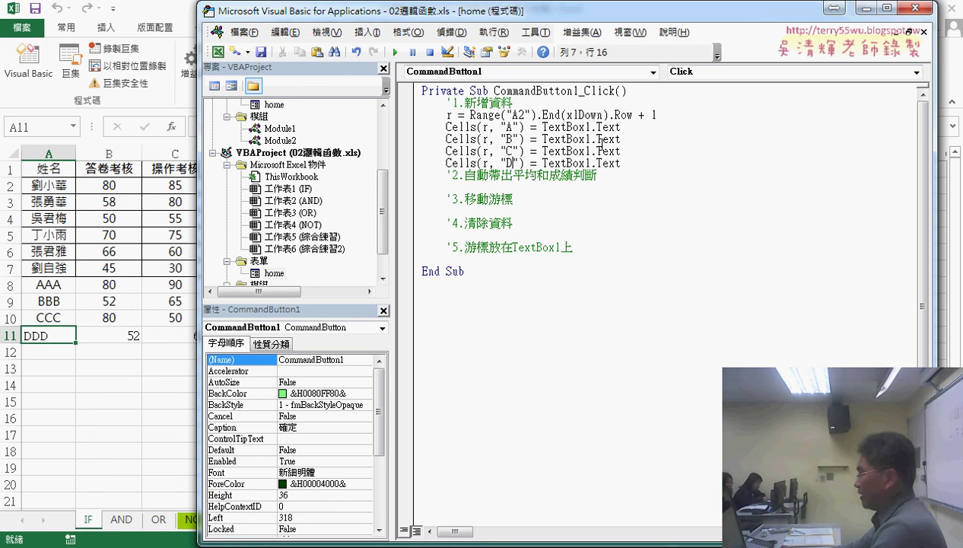
click(588, 139)
text(2)
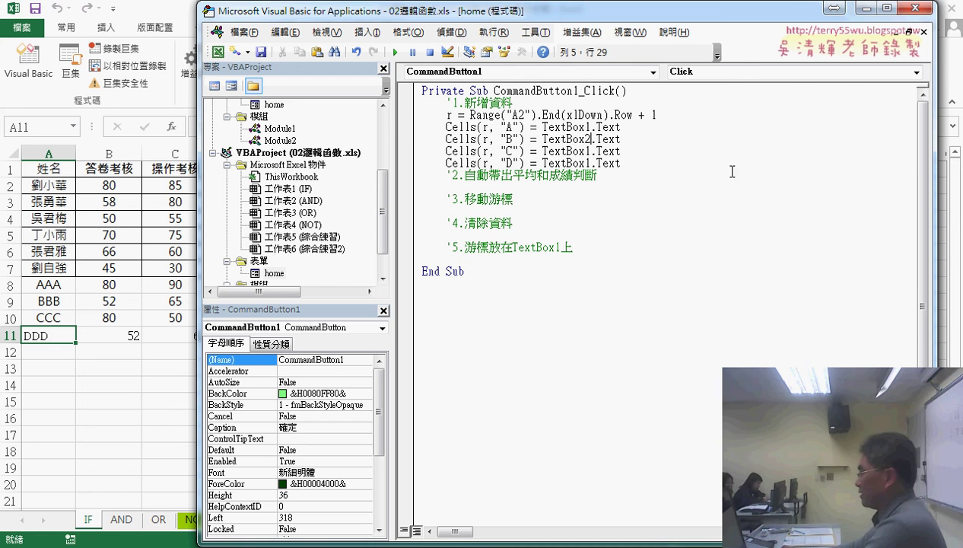
drag(591, 150, 589, 163)
text(3)
text(4)
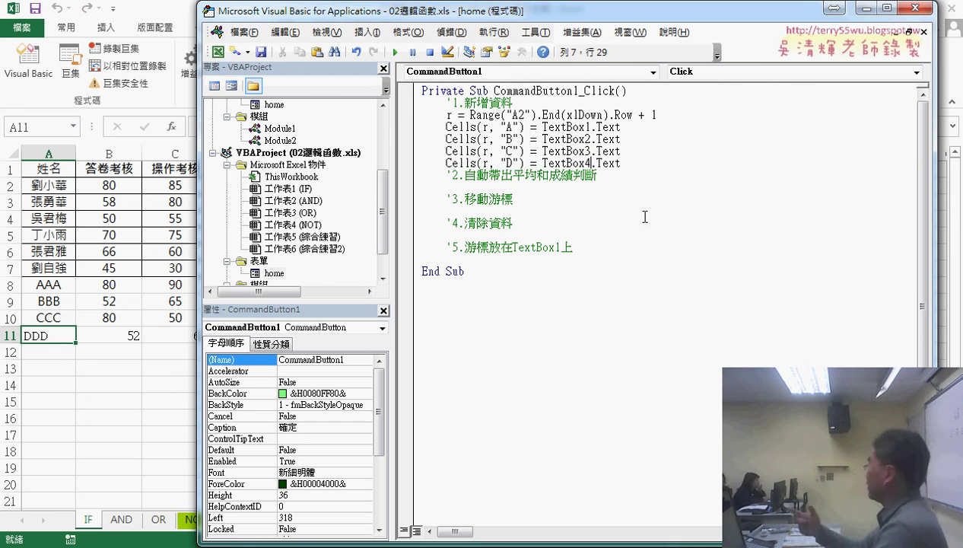
click(650, 223)
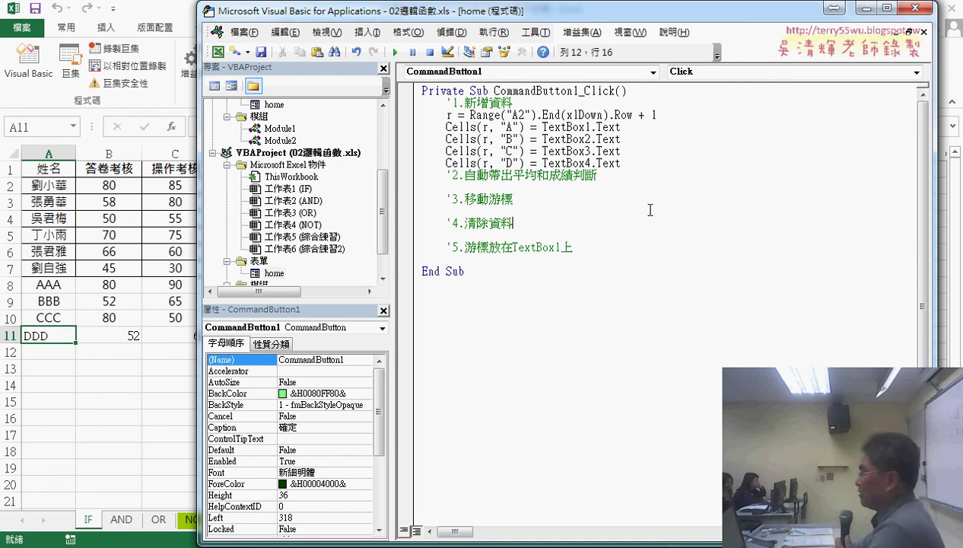
Run the form and enter EEE with scores 52, 62 and 30
click(395, 51)
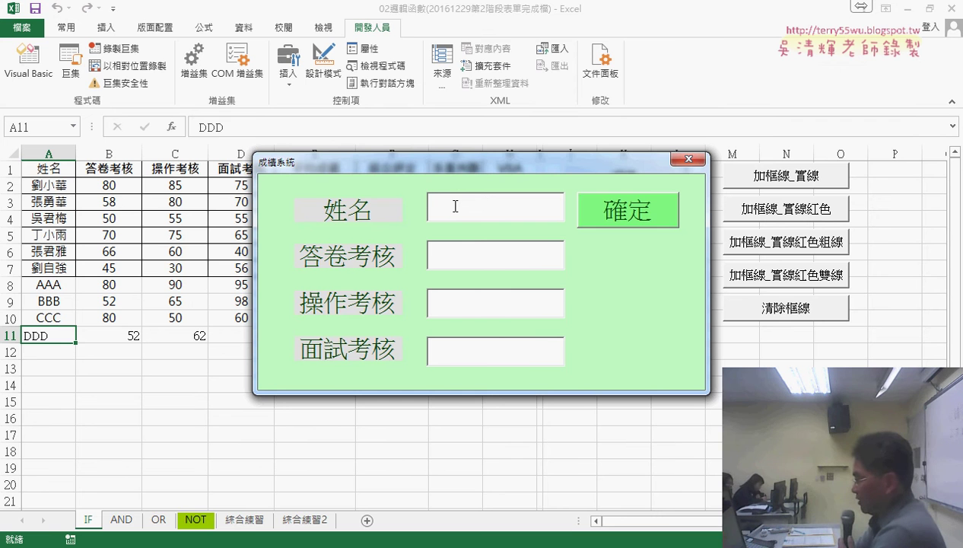
text(EEE)
key(Tab)
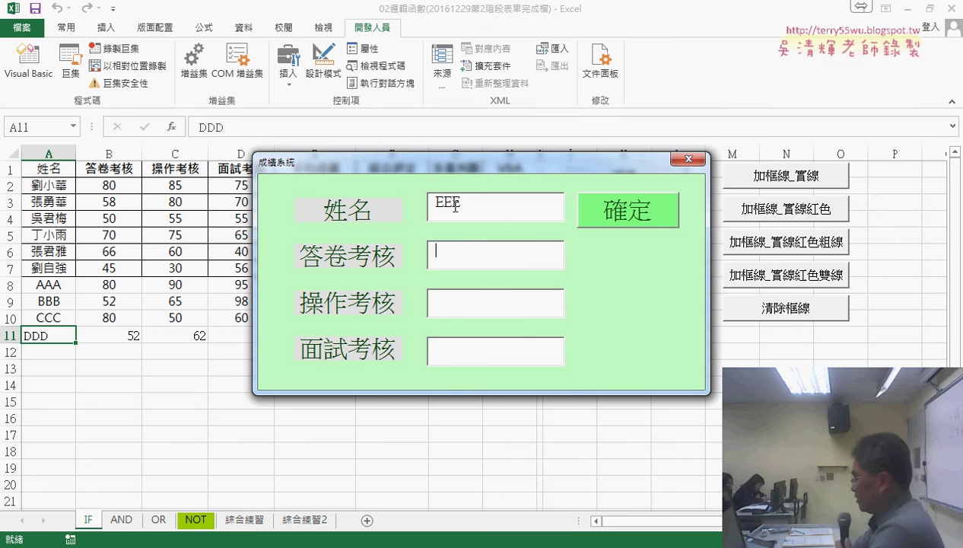
text(52)
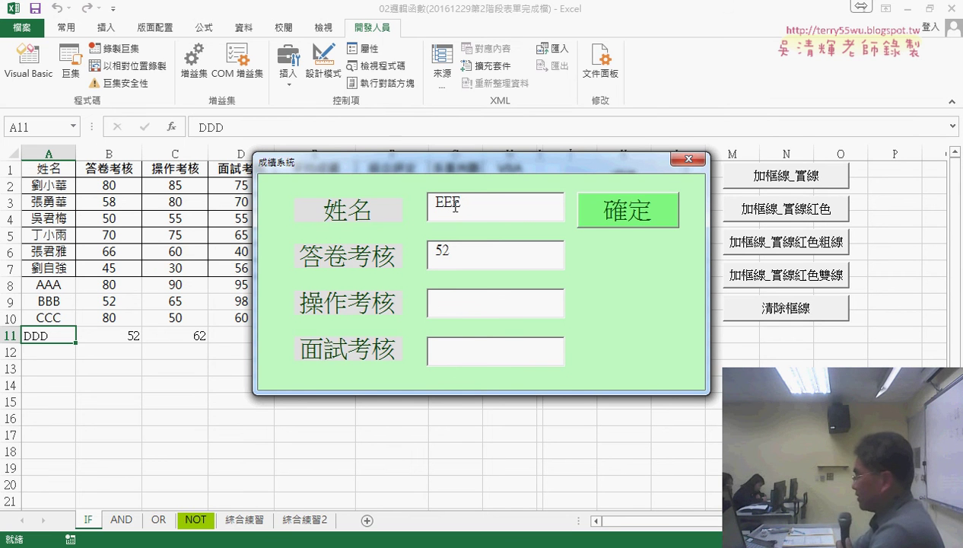
key(Tab)
text(62)
key(Tab)
text(30)
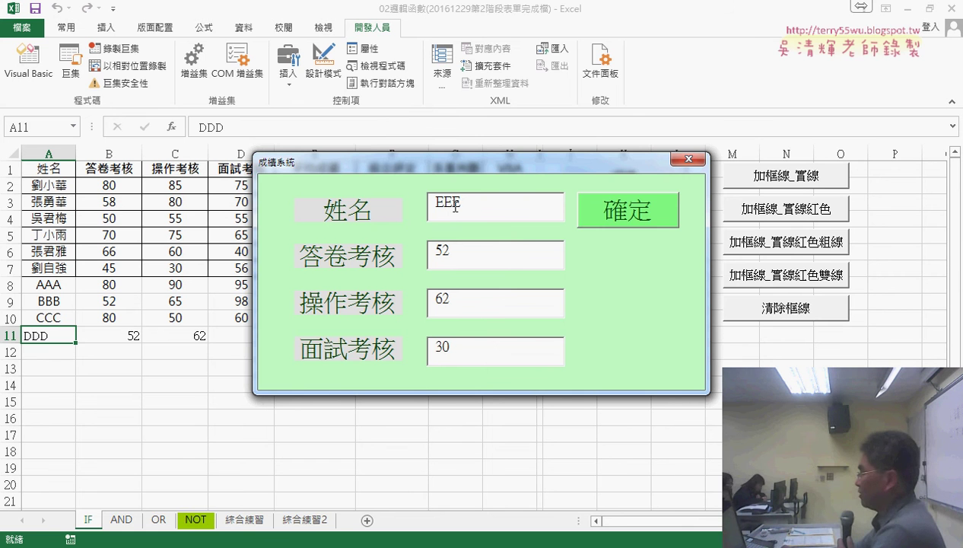
Submit the entry so EEE's scores land in row 12, then close the form
drag(487, 161, 646, 146)
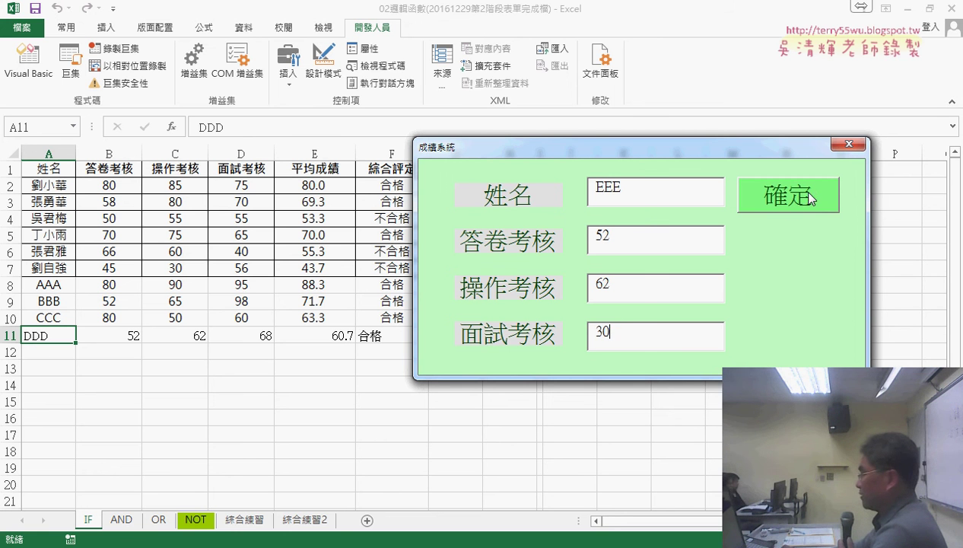
drag(753, 155, 812, 98)
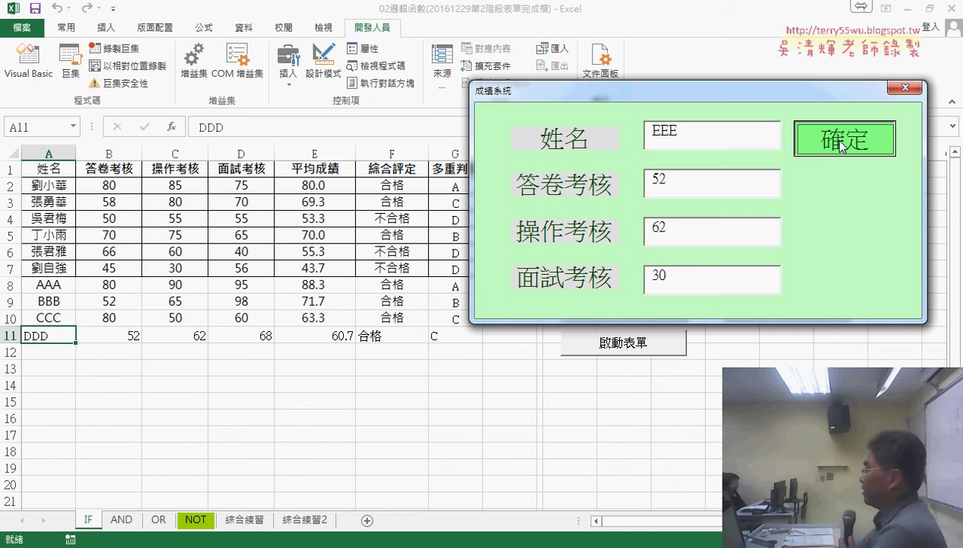
click(842, 146)
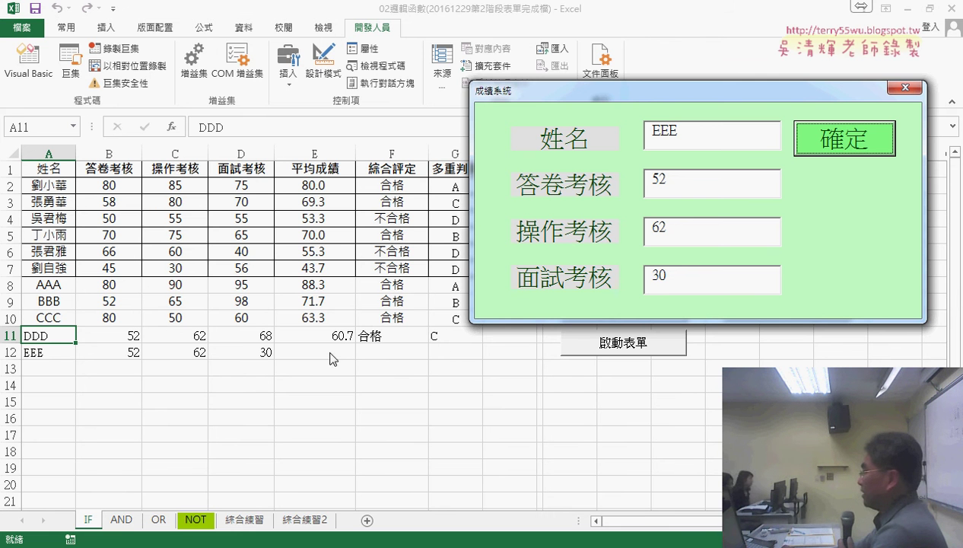
click(905, 87)
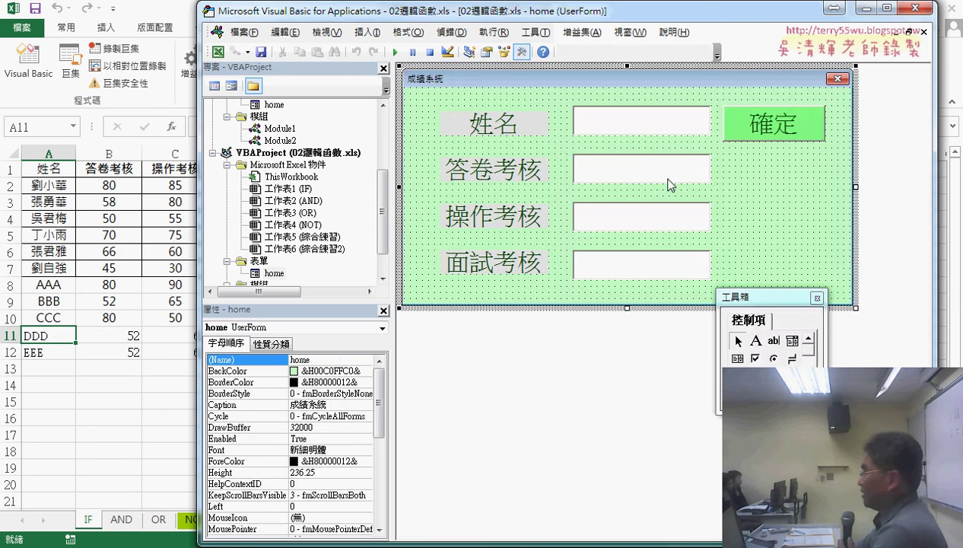
Reopen the 確定 click code and paste Cells(r, "D") = under the '2.自動帶出平均和成績判斷 comment
double_click(730, 143)
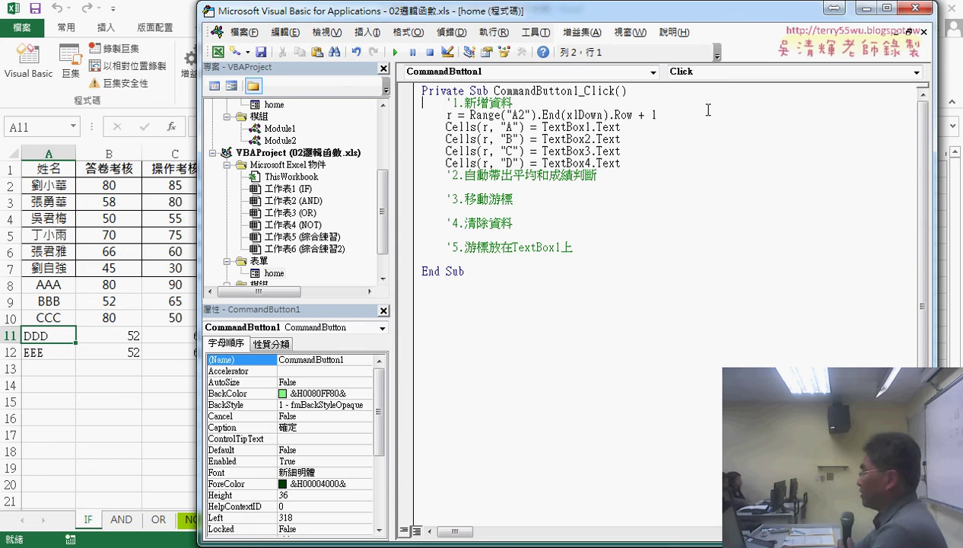
click(923, 32)
double_click(785, 116)
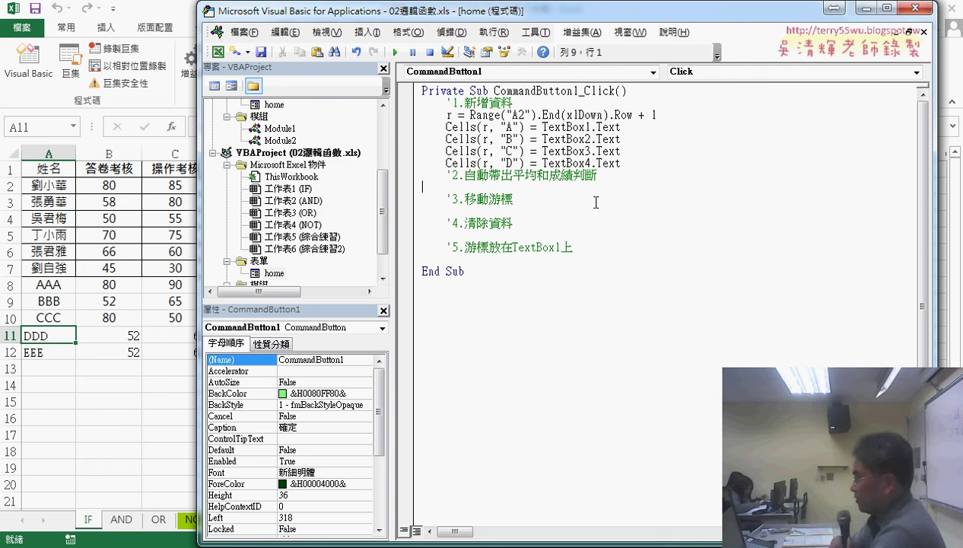
key(Tab)
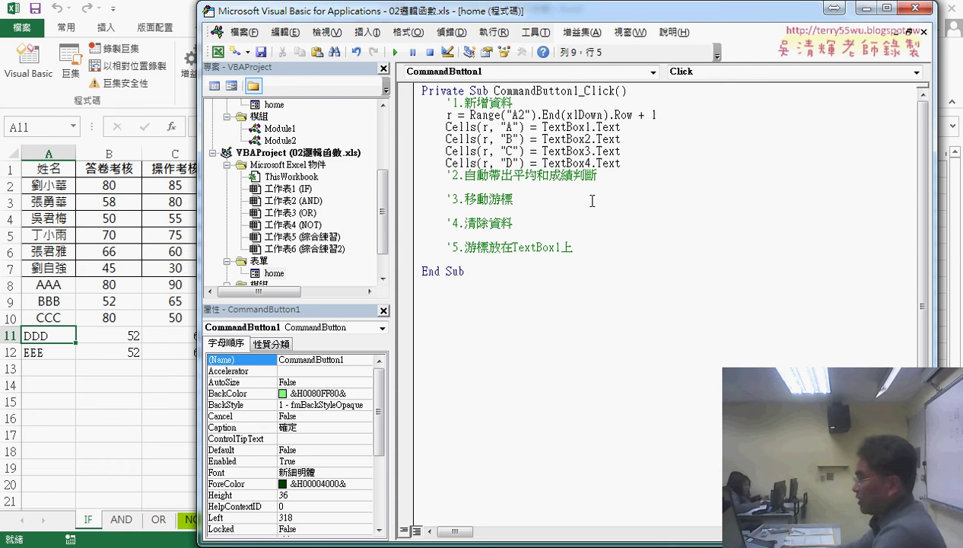
drag(198, 271, 372, 272)
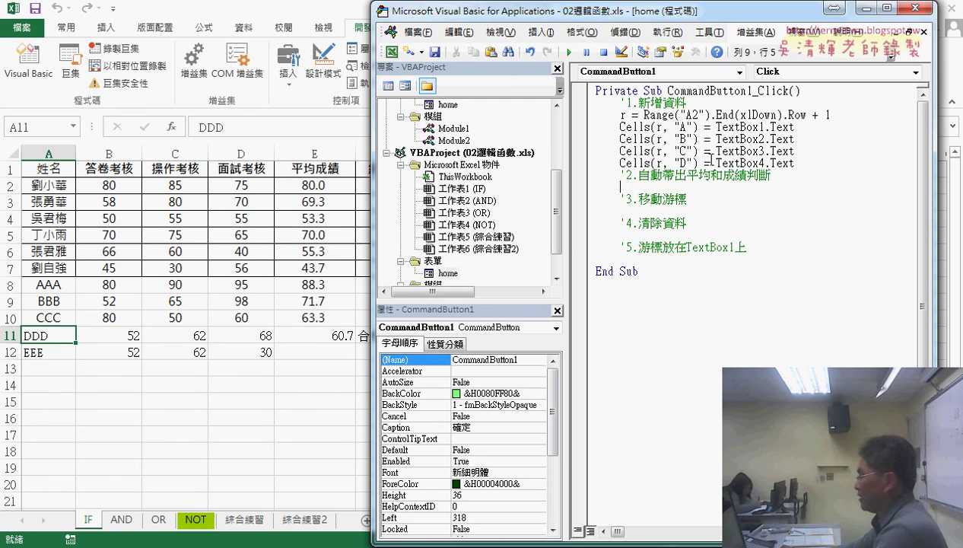
drag(710, 162, 614, 163)
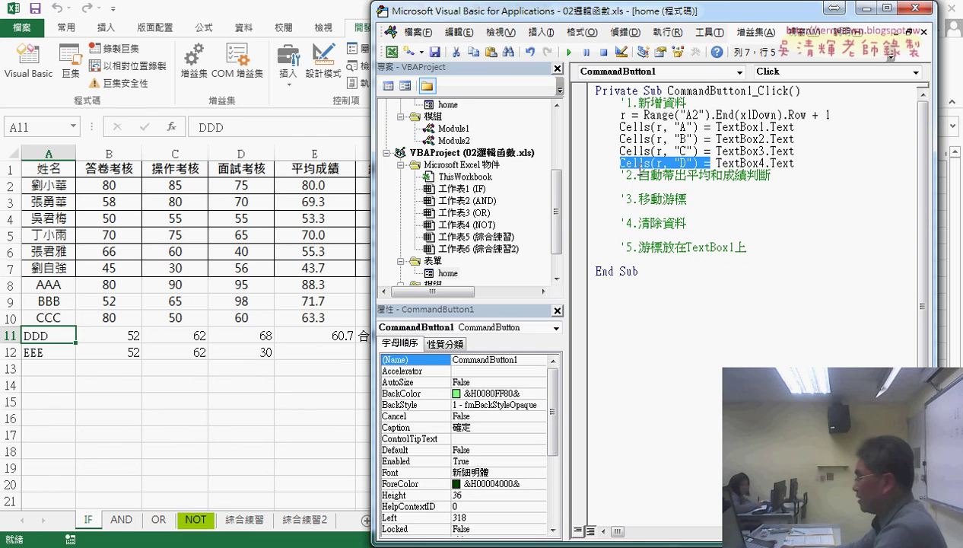
click(692, 188)
text(Cells(r, "D") =)
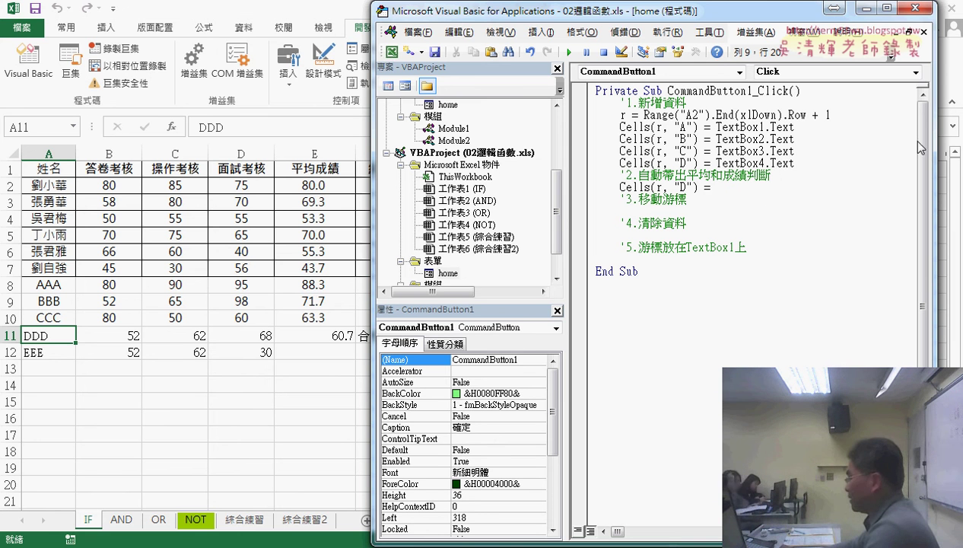
Dismiss the compile error and build the column D sum TextBox2.Text + TextBox3.Text + TextBox4.Text
click(783, 152)
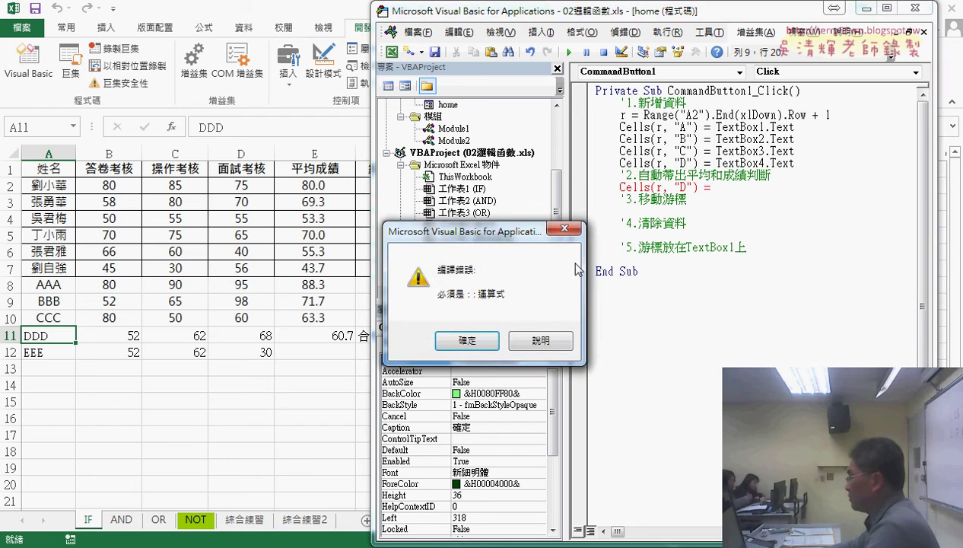
click(487, 346)
mouse_move(797, 138)
mouse_down()
mouse_move(715, 139)
mouse_move(712, 187)
mouse_up()
text(+)
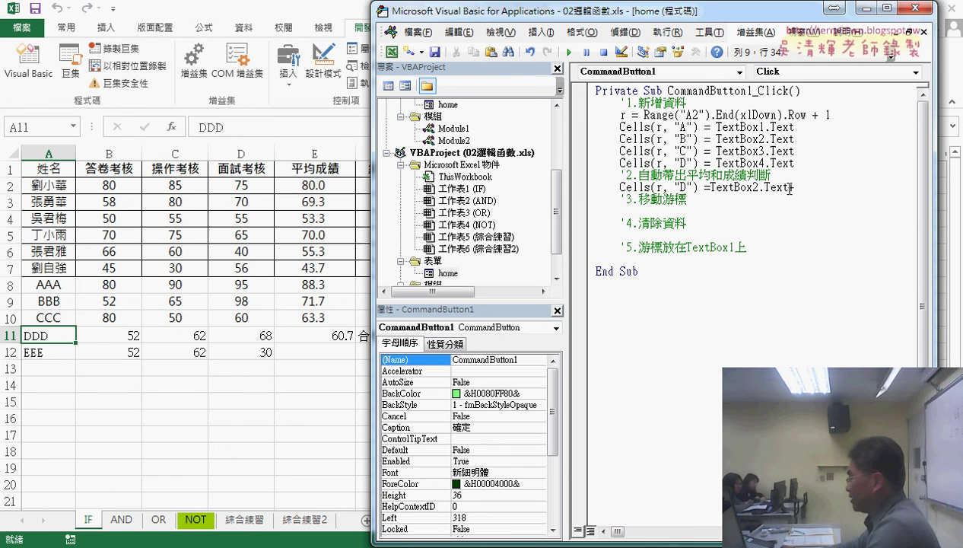
mouse_move(789, 188)
mouse_down()
mouse_move(710, 187)
mouse_move(793, 187)
mouse_up()
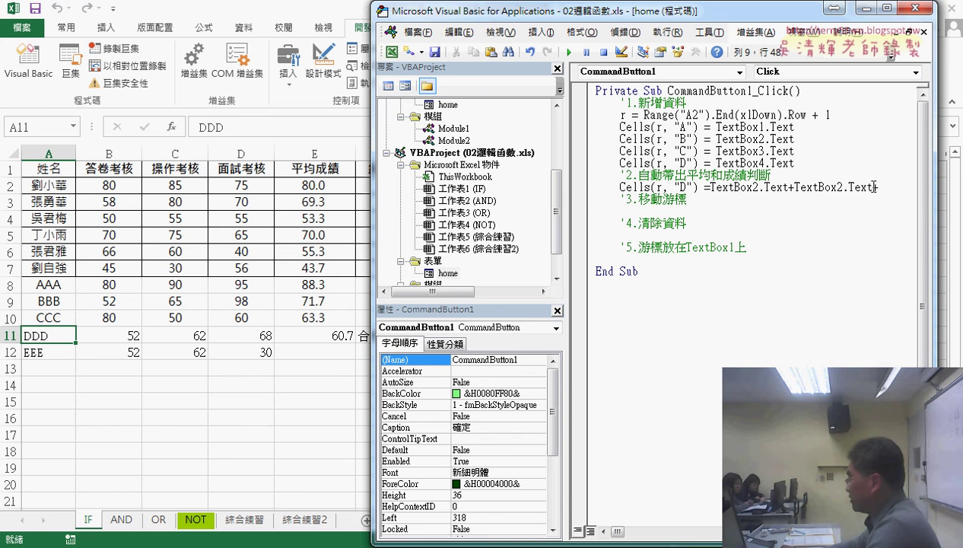
mouse_move(873, 187)
mouse_down()
mouse_move(816, 190)
mouse_move(879, 188)
mouse_up()
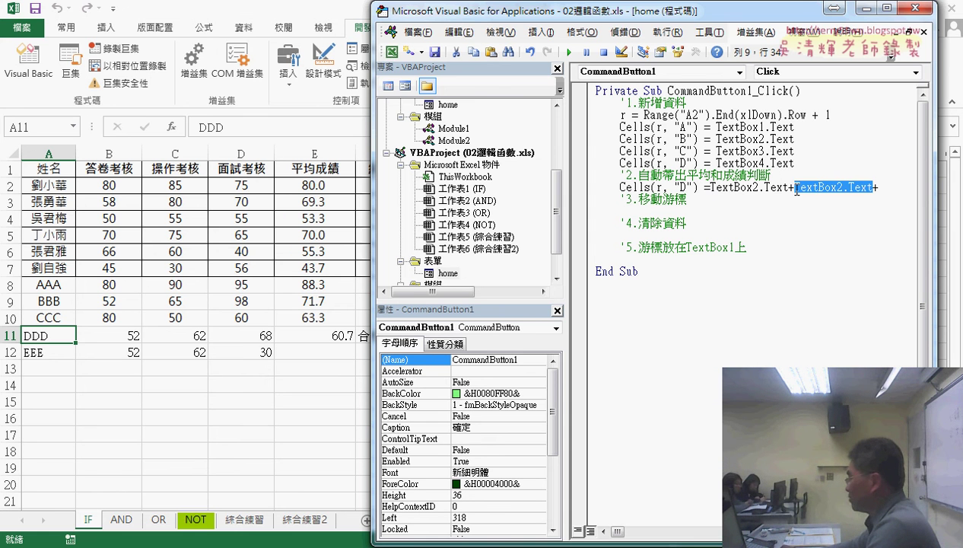
click(807, 187)
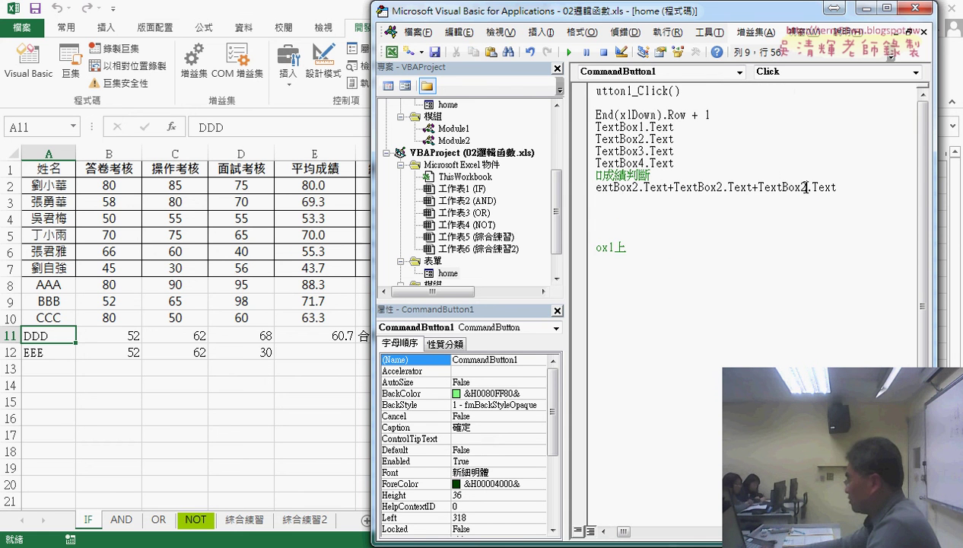
key(BackSpace)
text(3)
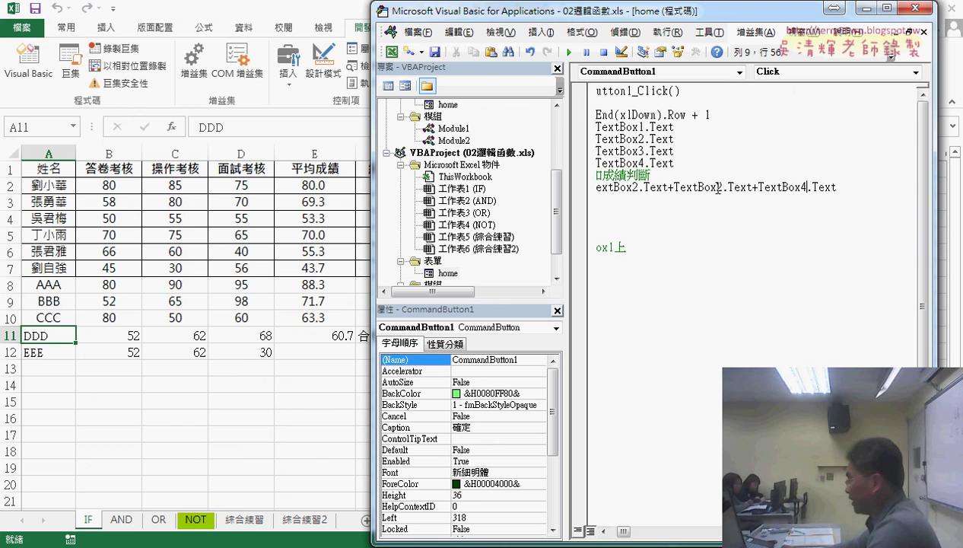
drag(715, 187, 722, 187)
text(3)
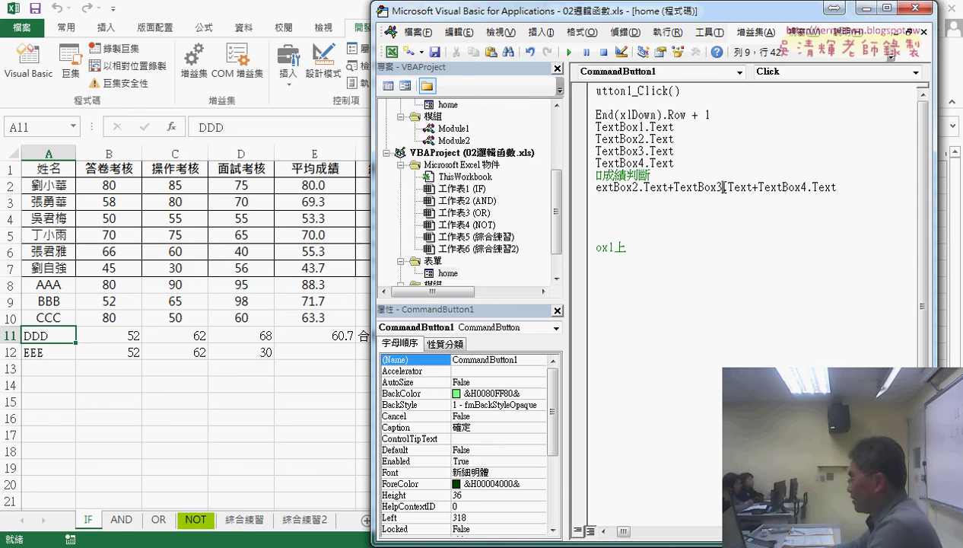
Wrap the sum in parentheses, divide it by 3, and widen the code editor window
click(564, 439)
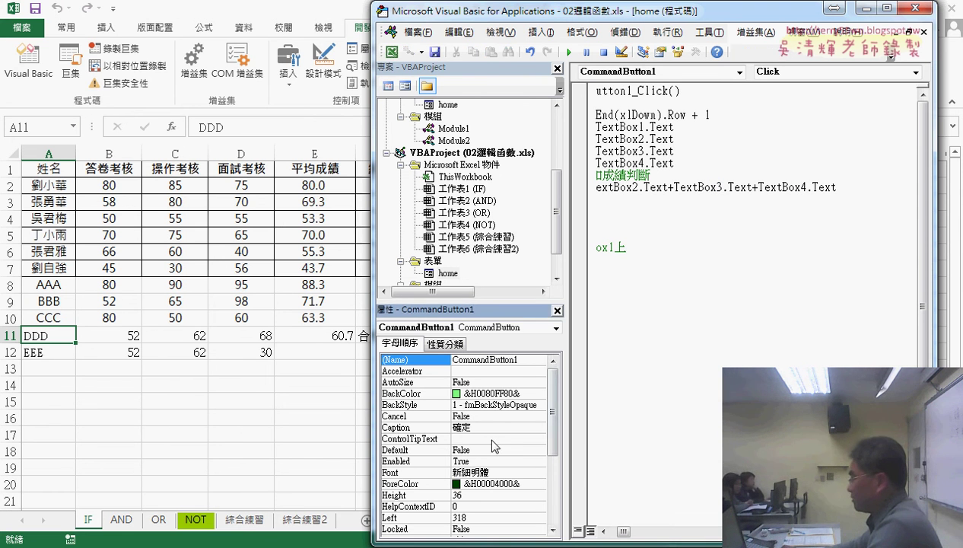
drag(565, 258, 466, 255)
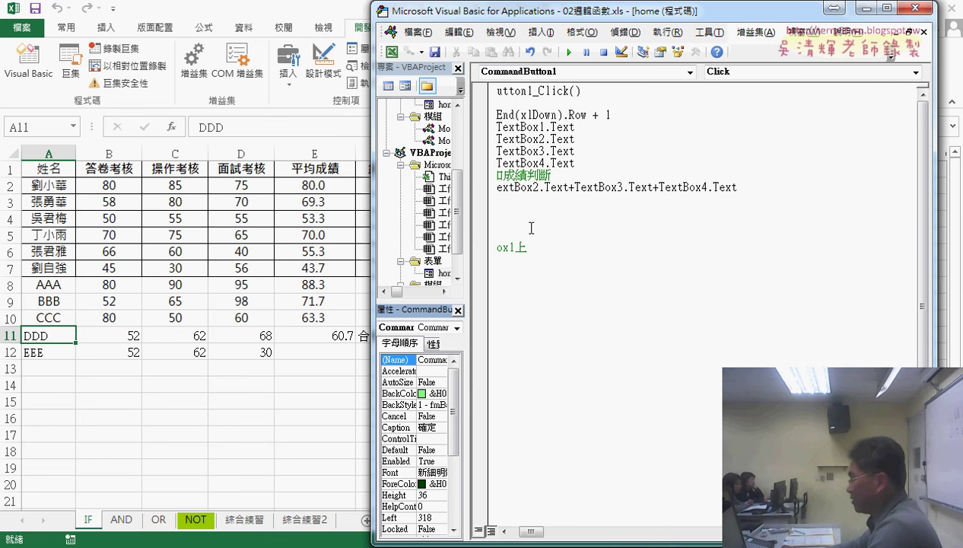
drag(530, 531, 494, 531)
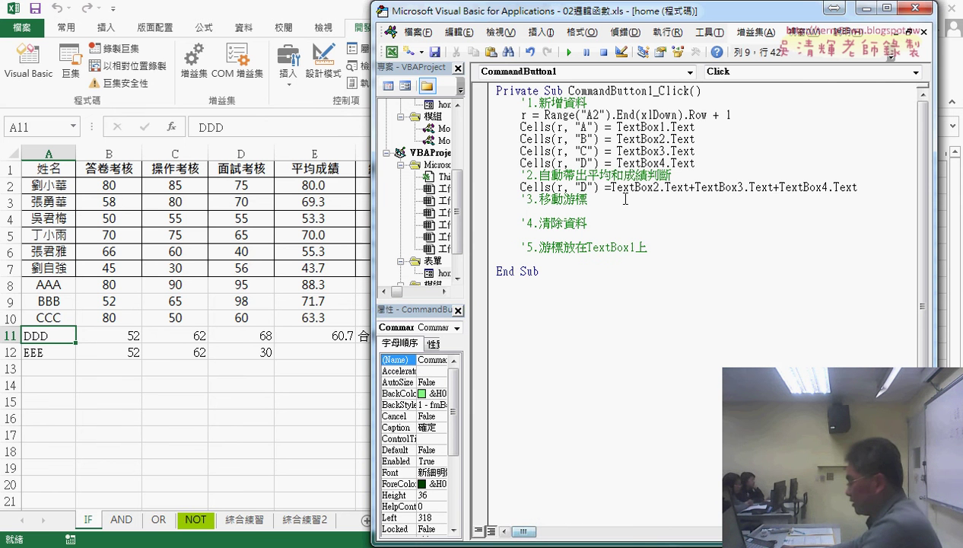
text(()
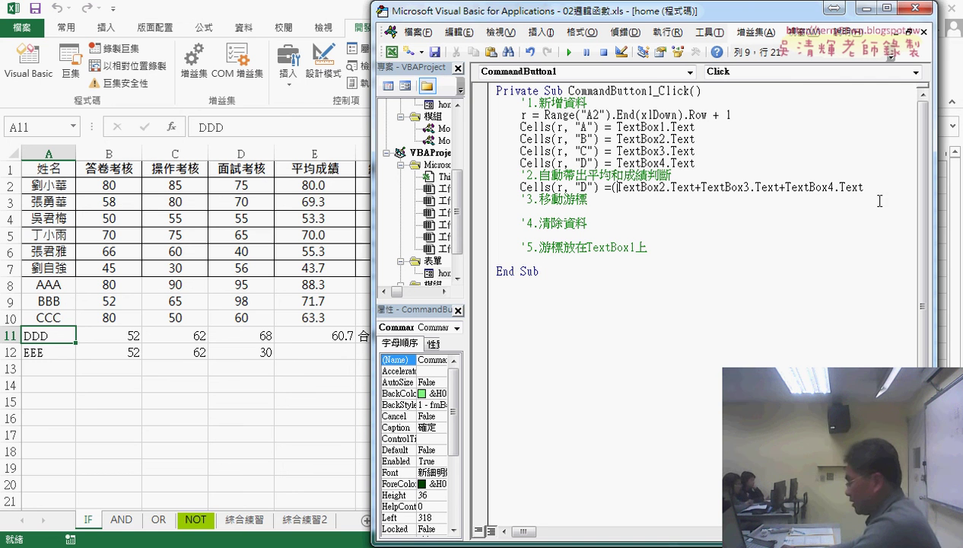
click(873, 185)
text())
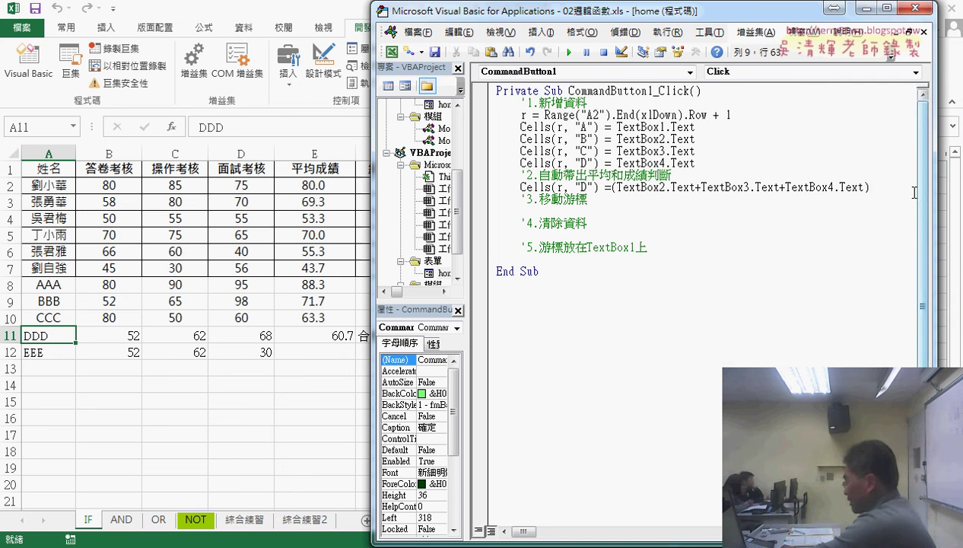
text(/3)
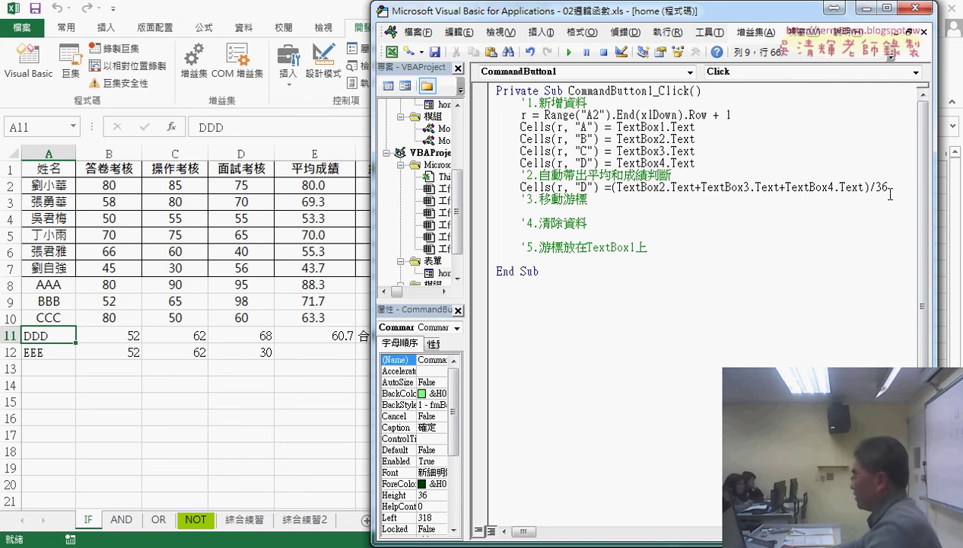
click(799, 276)
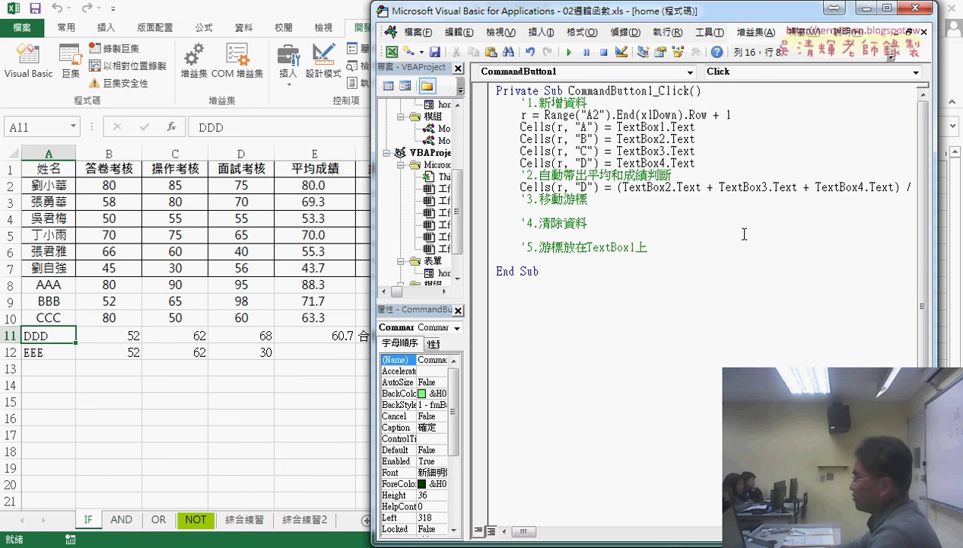
drag(578, 11, 472, 11)
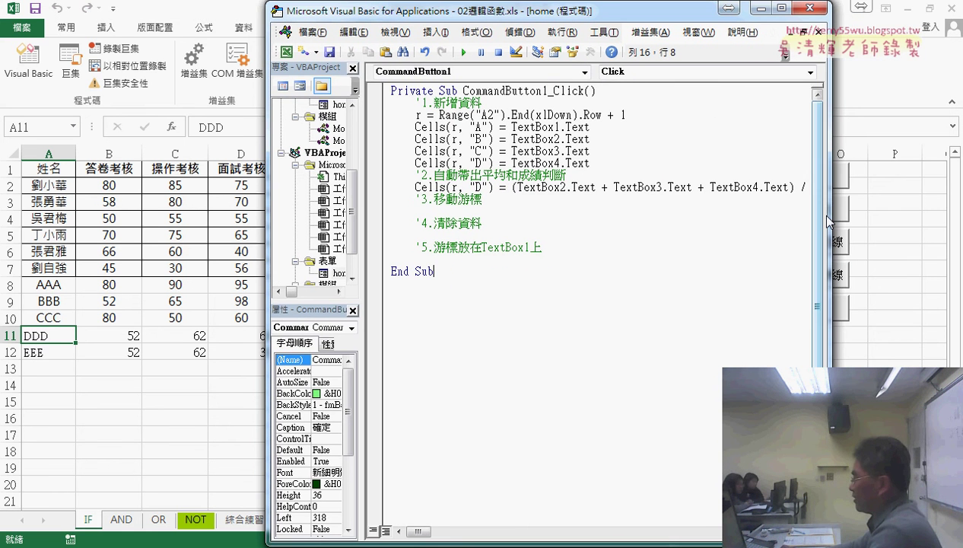
drag(829, 221, 930, 216)
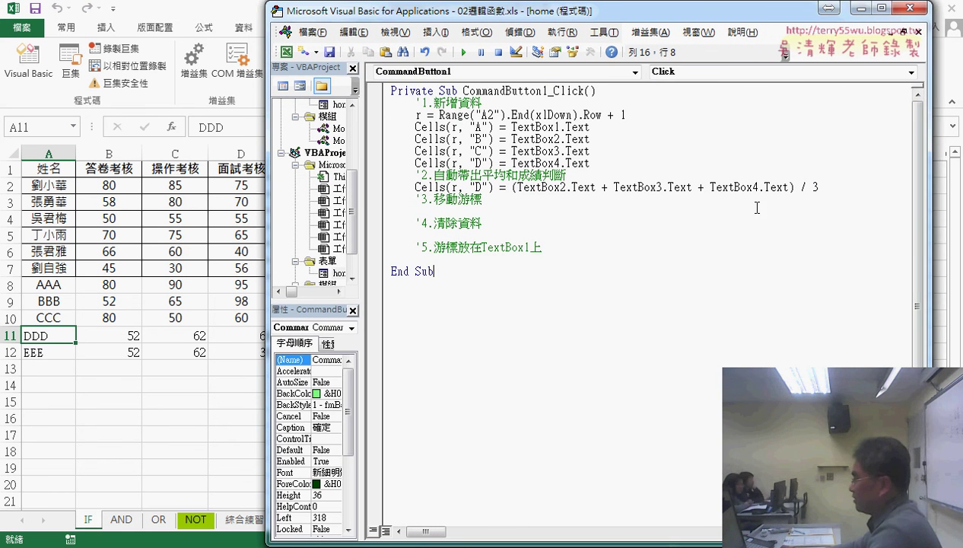
drag(517, 187, 595, 188)
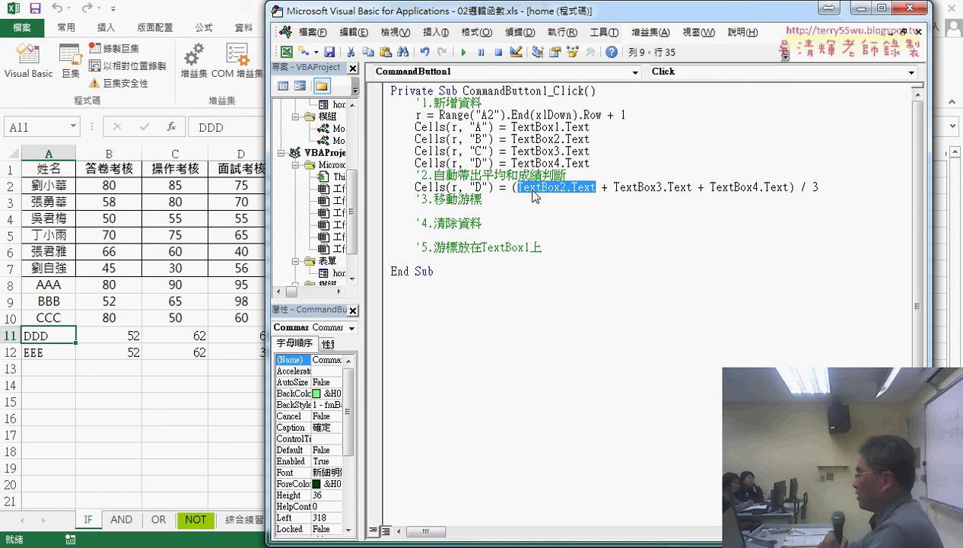
Wrap the first score as CDbl(TextBox2.Text) in the average line, checking against the reference code
key(Left)
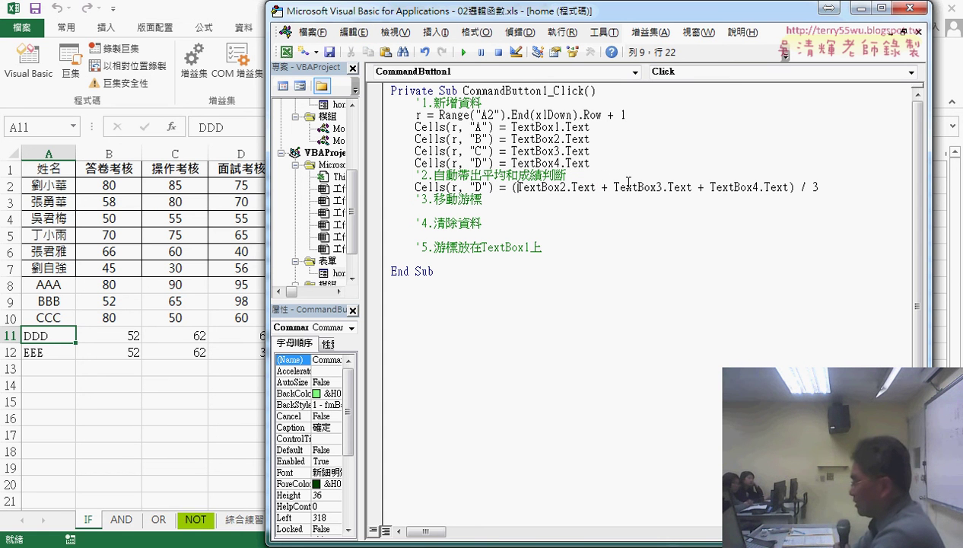
text(c)
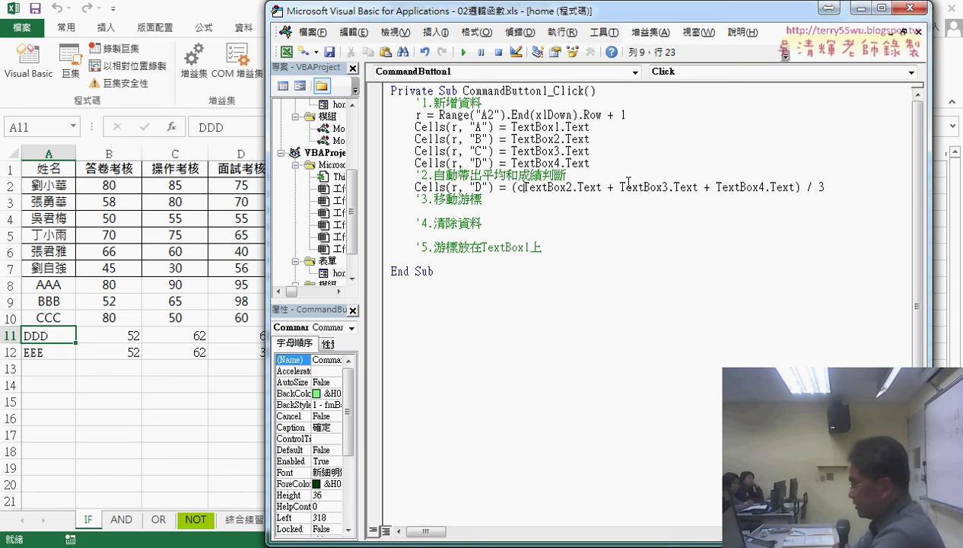
text(int)
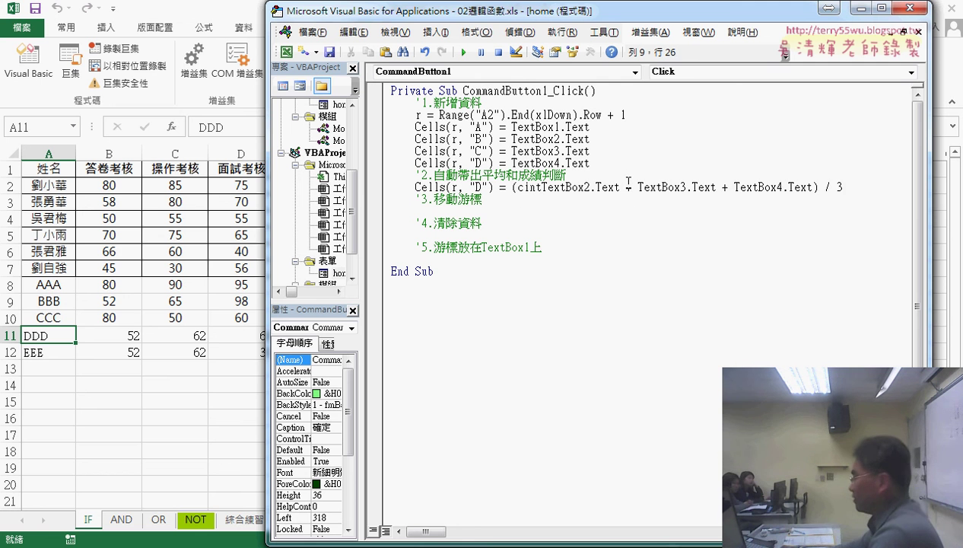
text(()
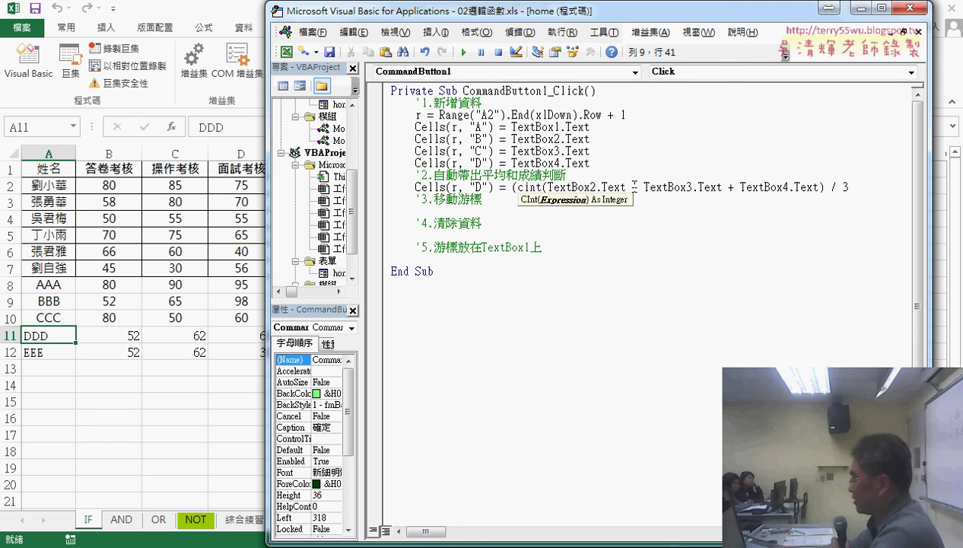
text())
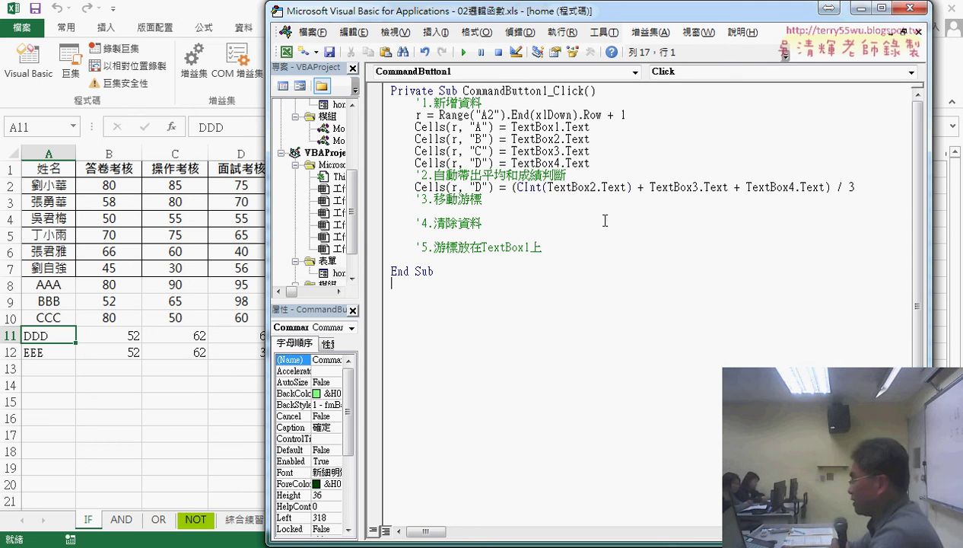
drag(542, 187, 512, 187)
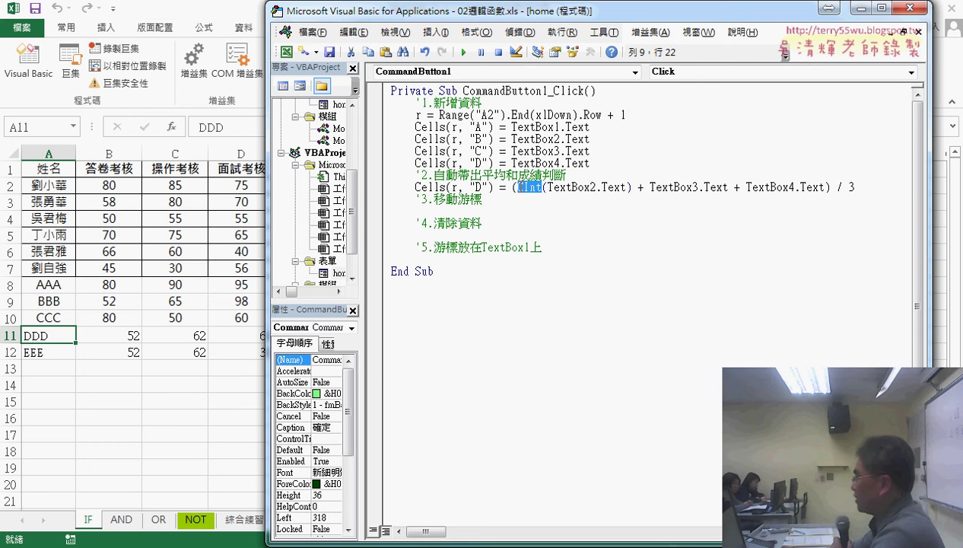
drag(541, 187, 524, 189)
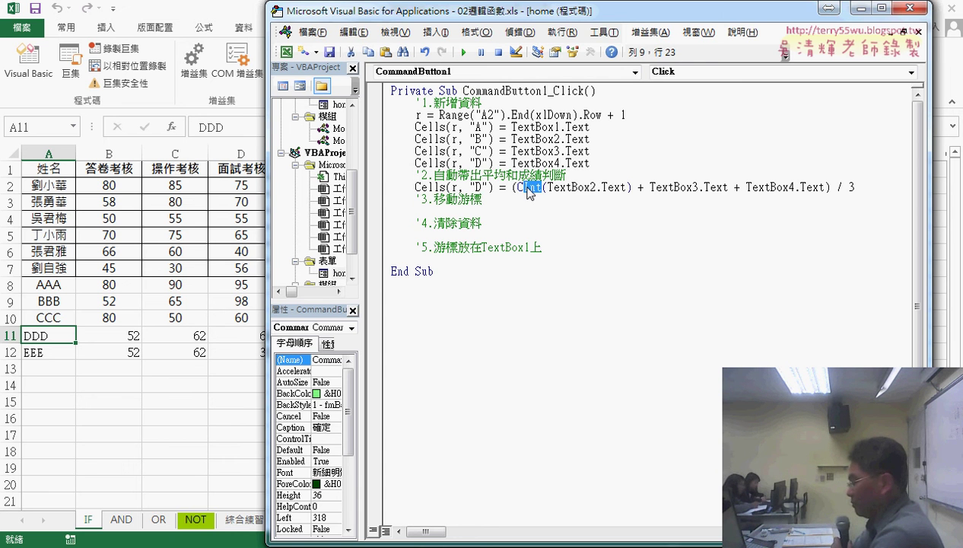
text(dbl)
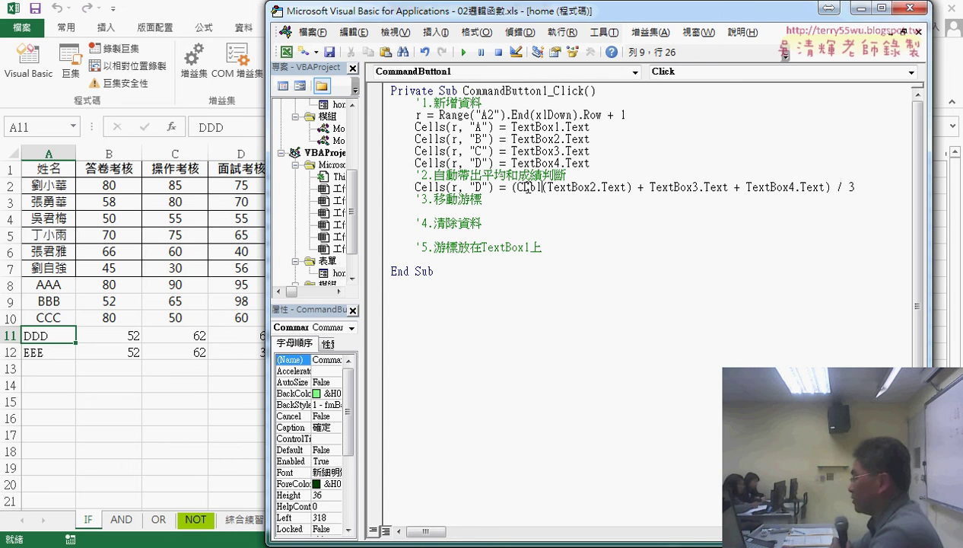
drag(522, 187, 540, 187)
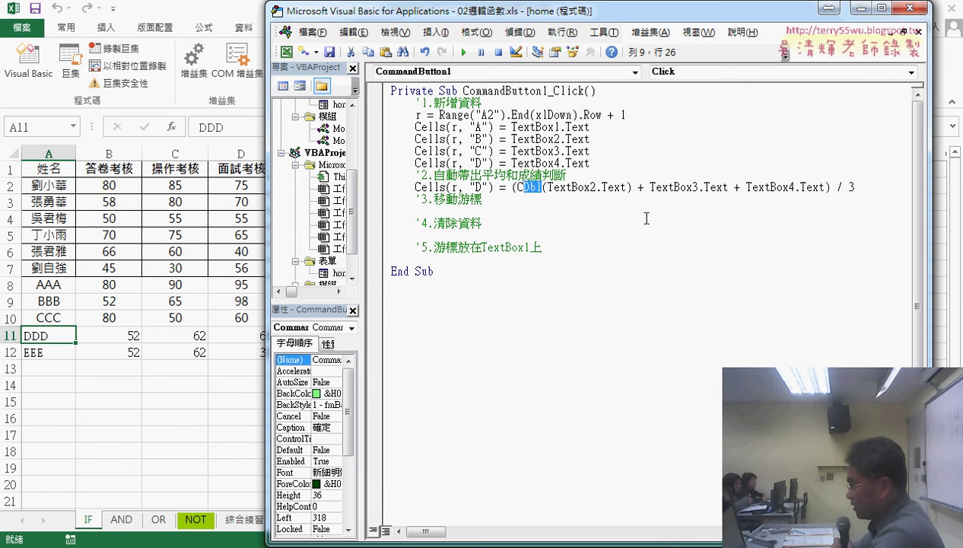
key(alt+Tab)
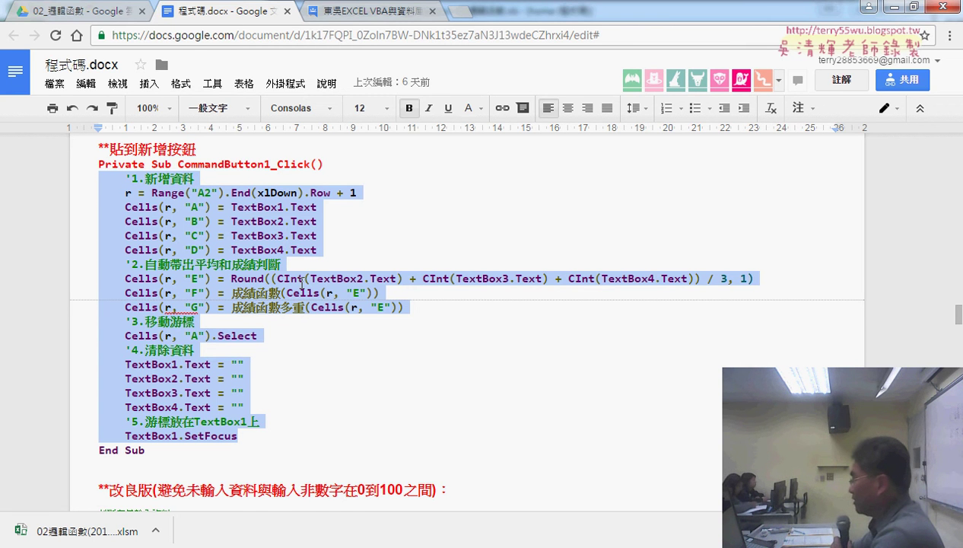
key(alt+Tab)
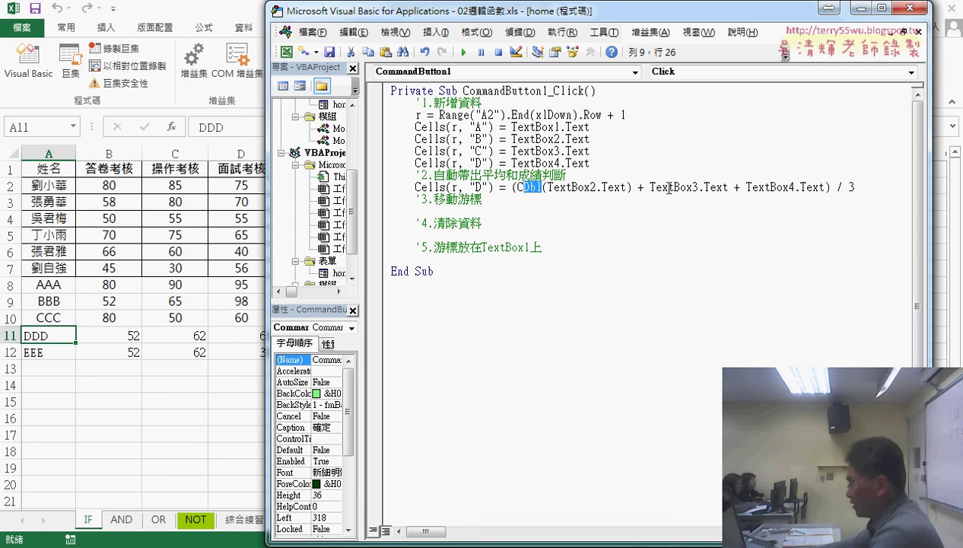
Change the first conversion back to CInt and wrap TextBox3.Text and TextBox4.Text in CInt too
text(int)
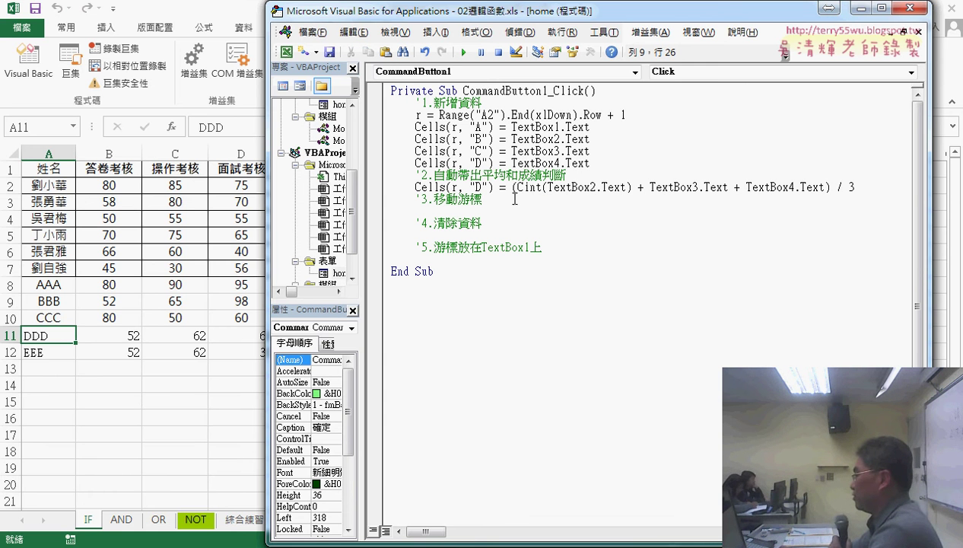
drag(524, 187, 525, 187)
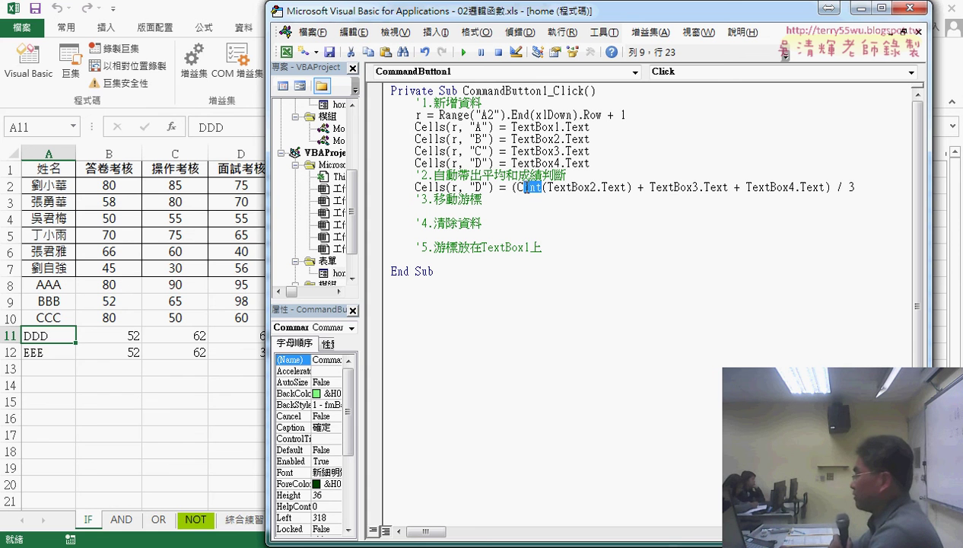
click(649, 188)
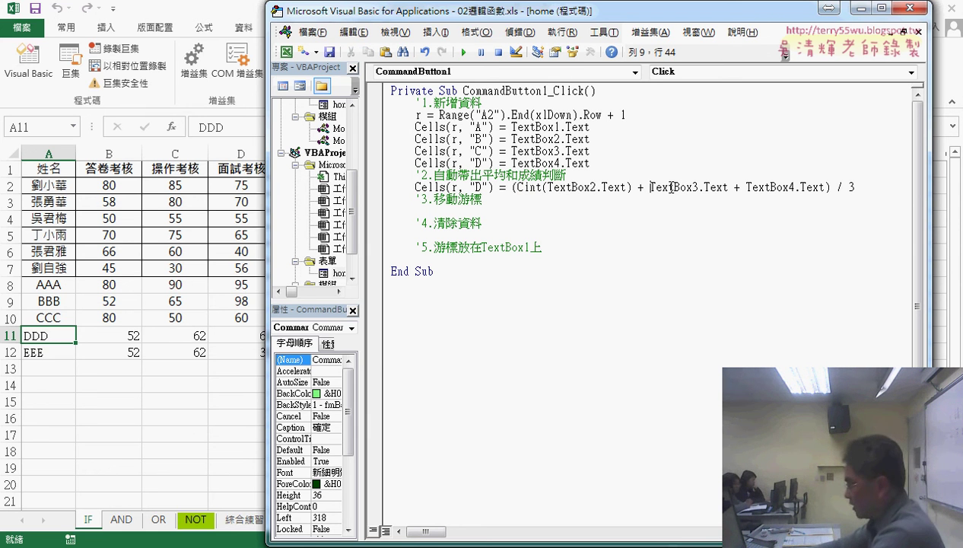
text(cint()
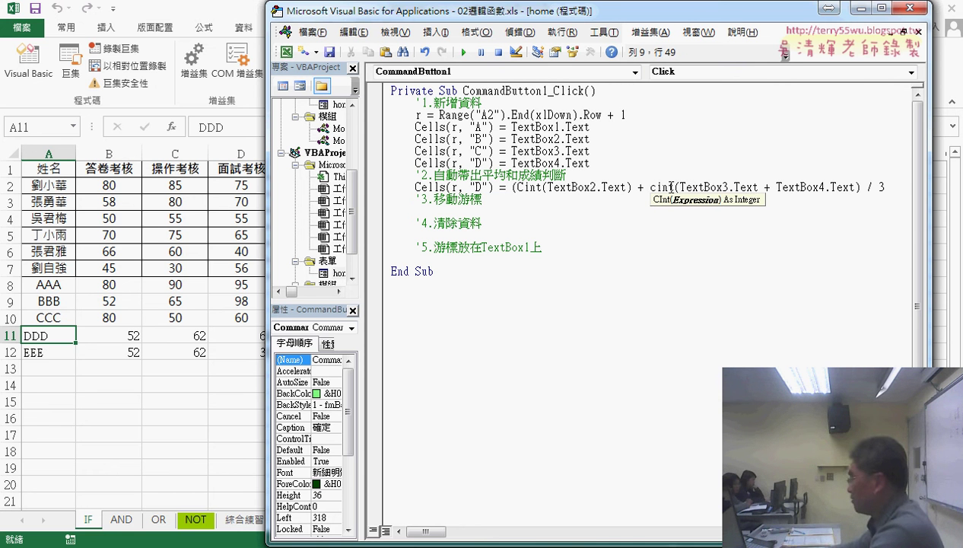
click(758, 188)
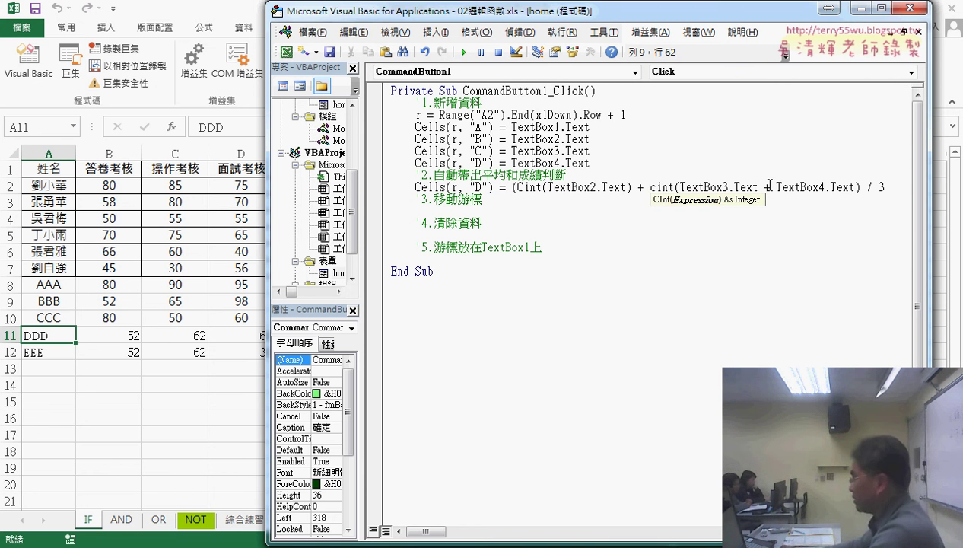
text())
click(783, 187)
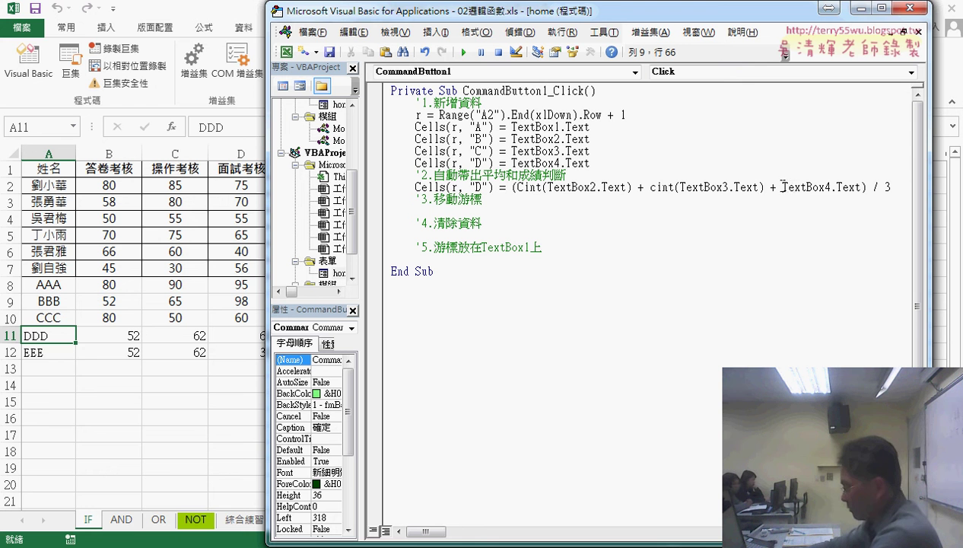
text(cint)
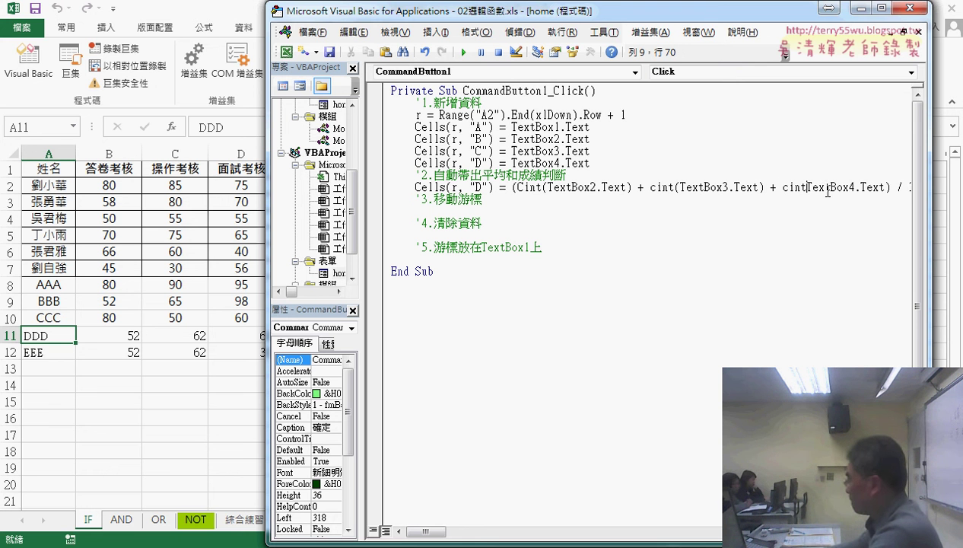
text(()
key(Right)
key(Right)
key(Right)
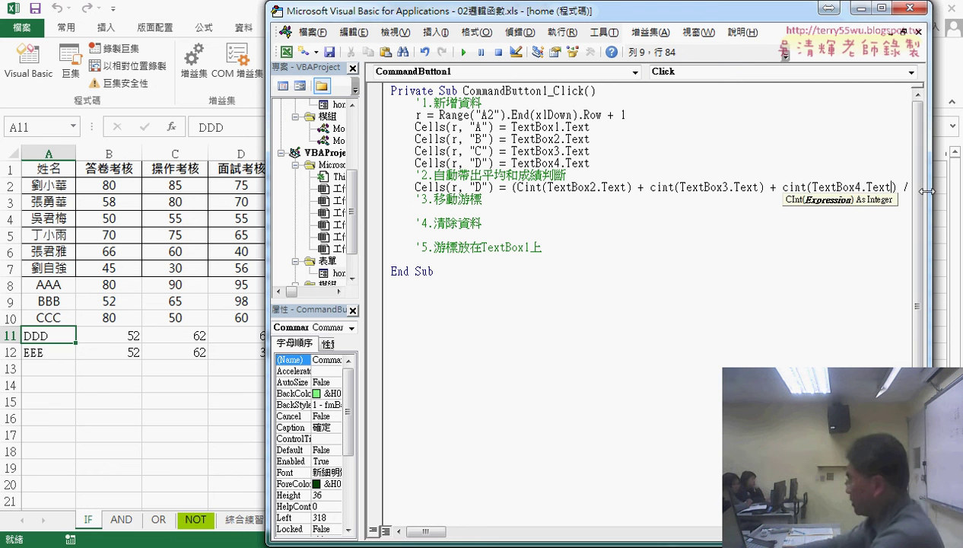
text())
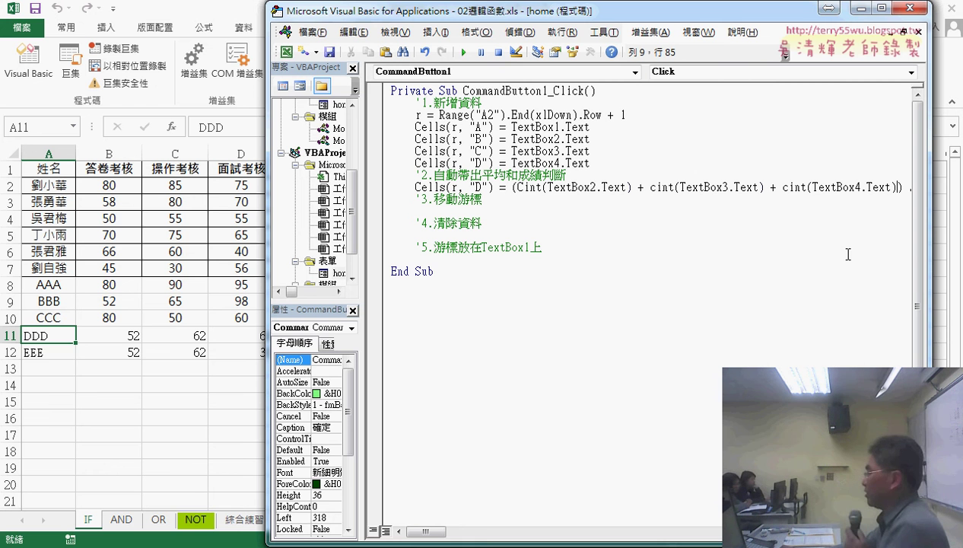
click(848, 254)
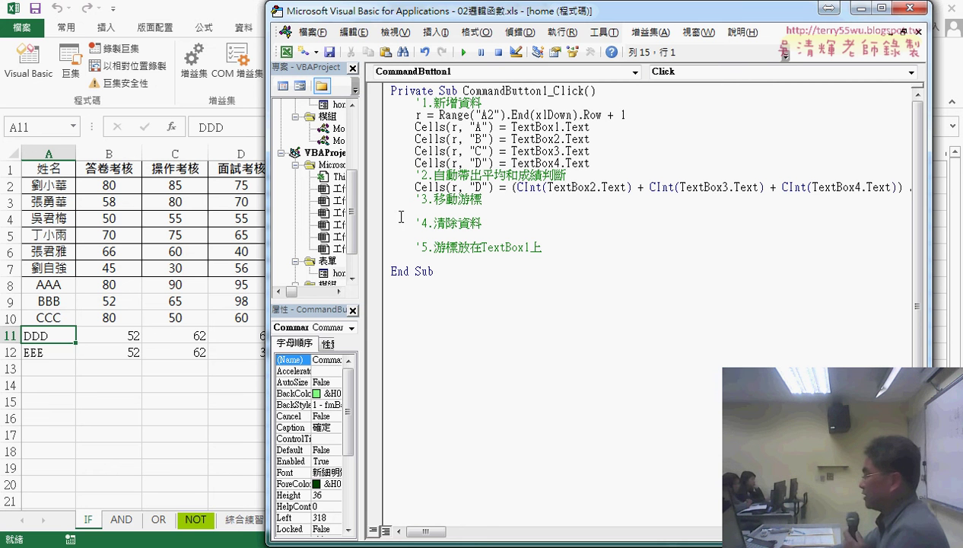
drag(363, 202, 327, 203)
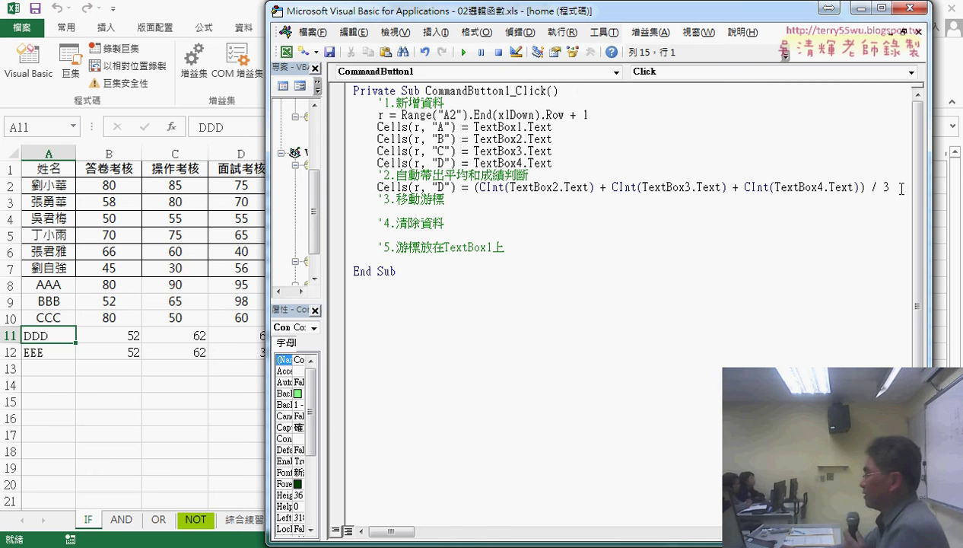
drag(901, 189, 477, 192)
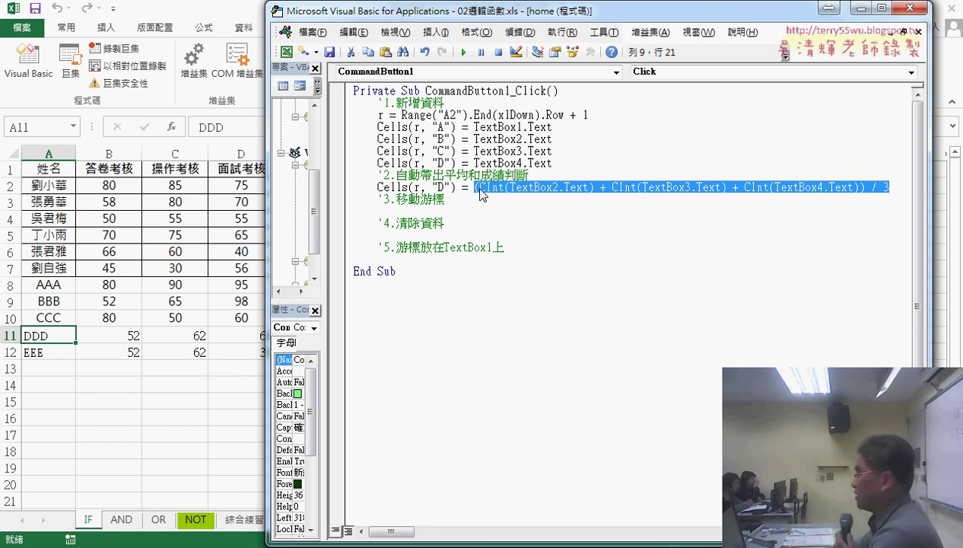
Wrap the average expression in Round(..., 1) and insert a blank line below it
click(479, 192)
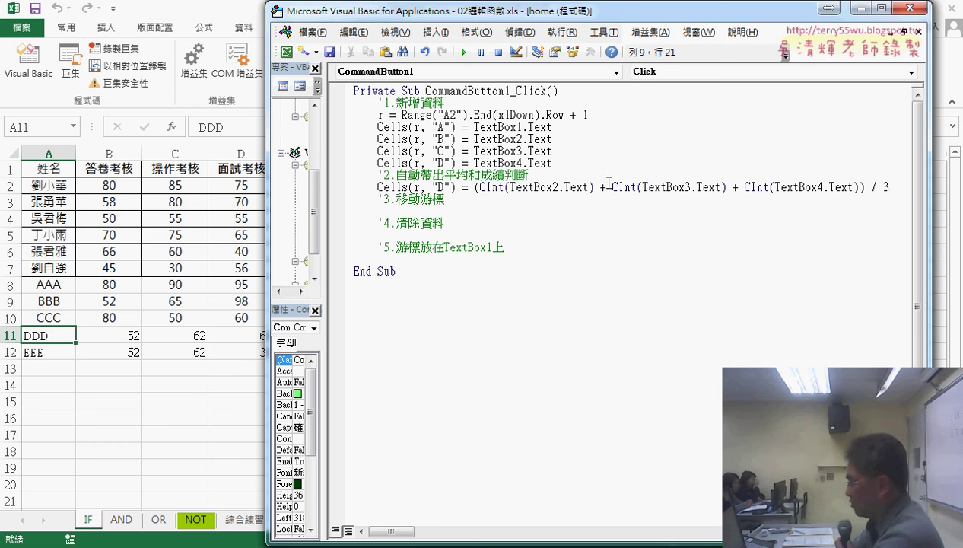
text(roun)
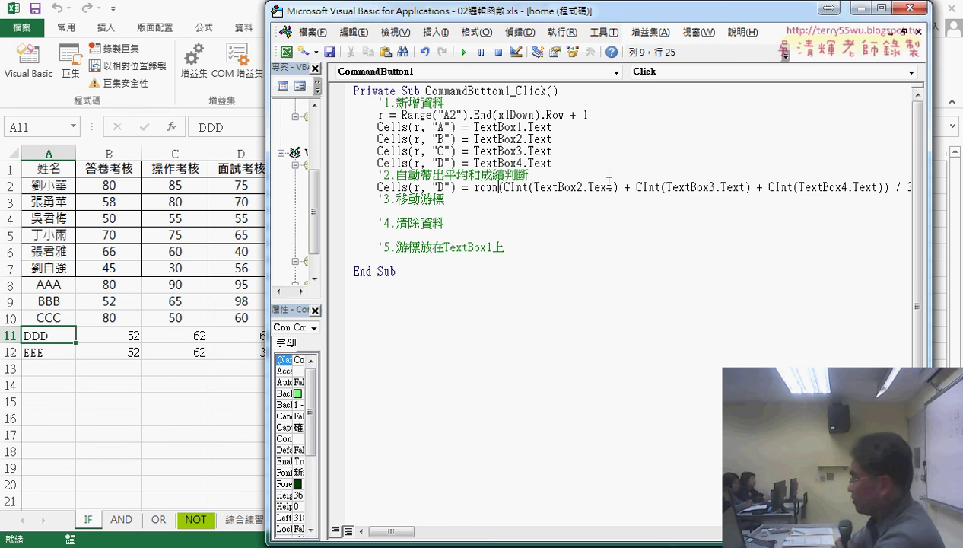
text(d()
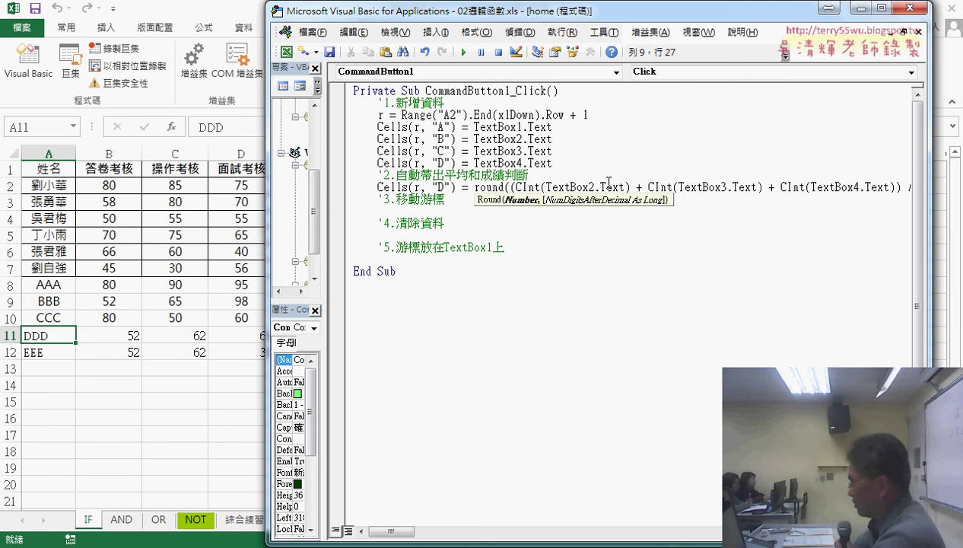
key(End)
text(,)
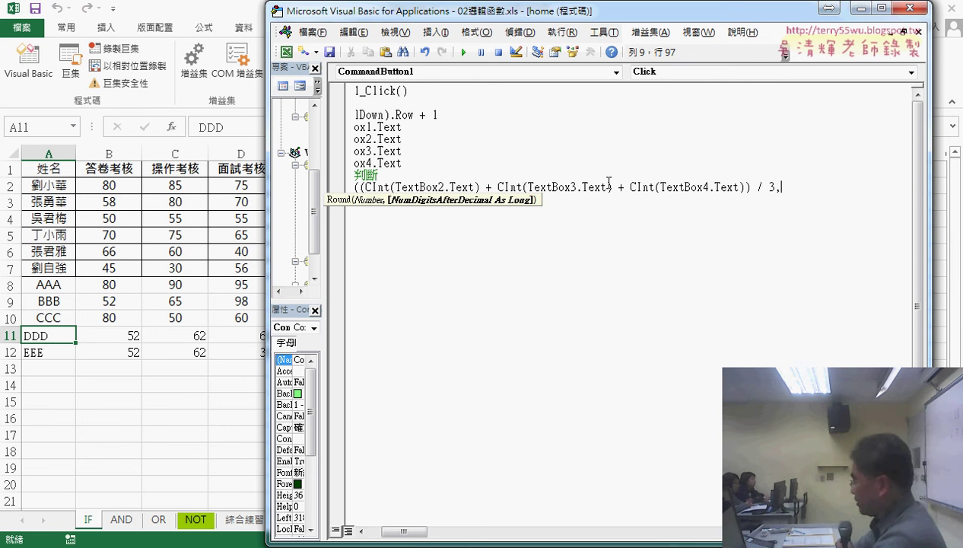
text(1)
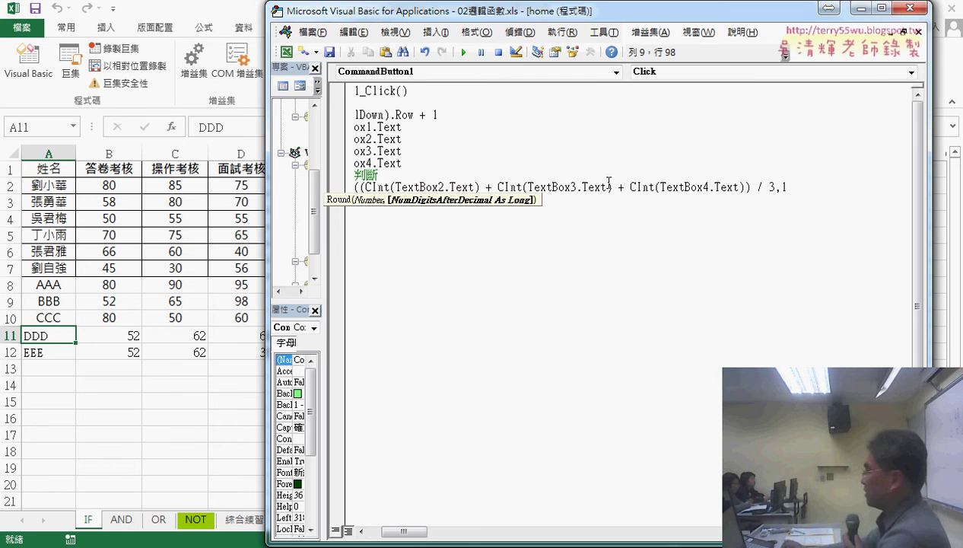
text())
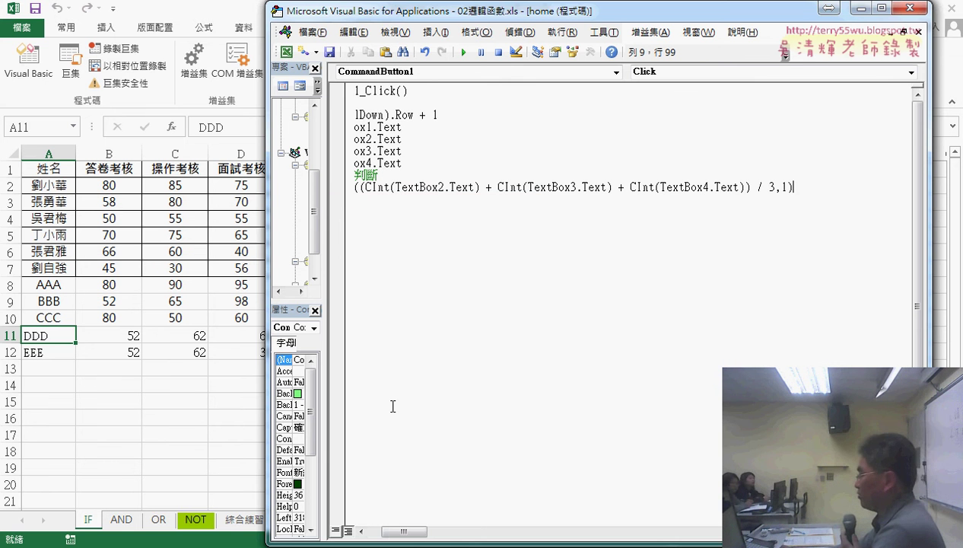
drag(404, 531, 391, 531)
click(499, 350)
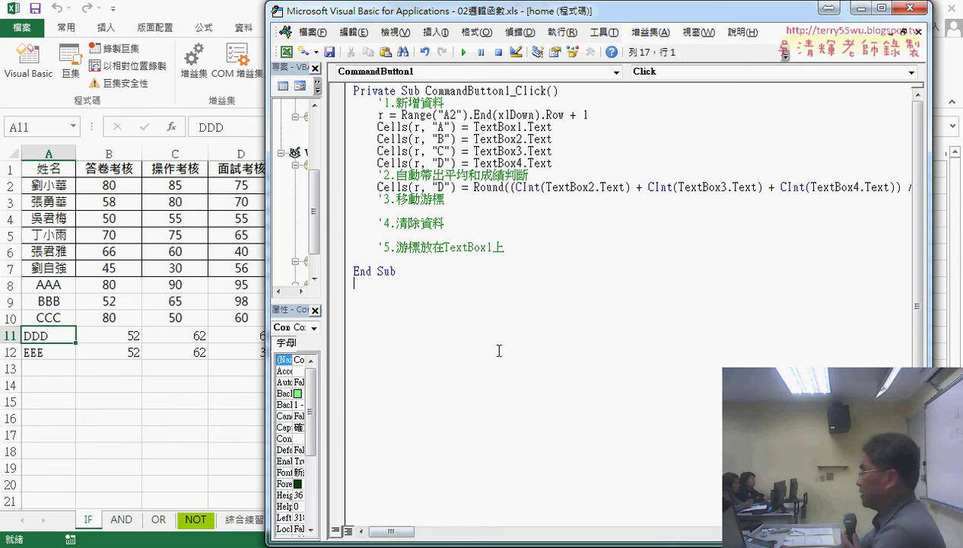
drag(474, 187, 505, 187)
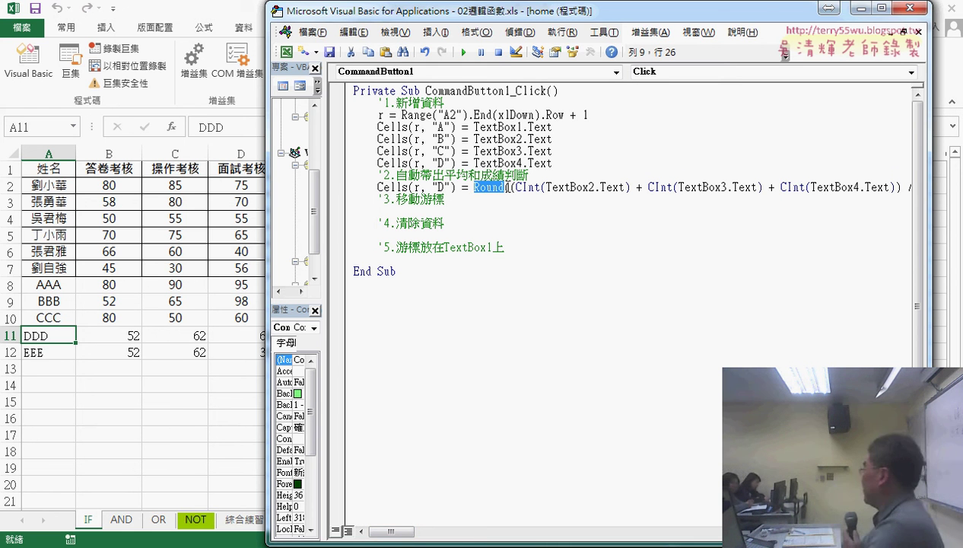
click(506, 187)
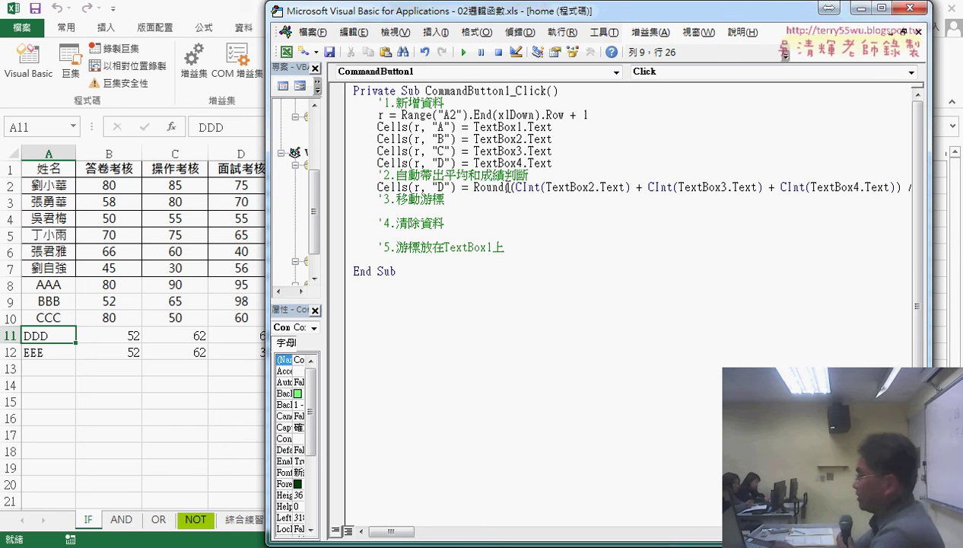
key(End)
key(Return)
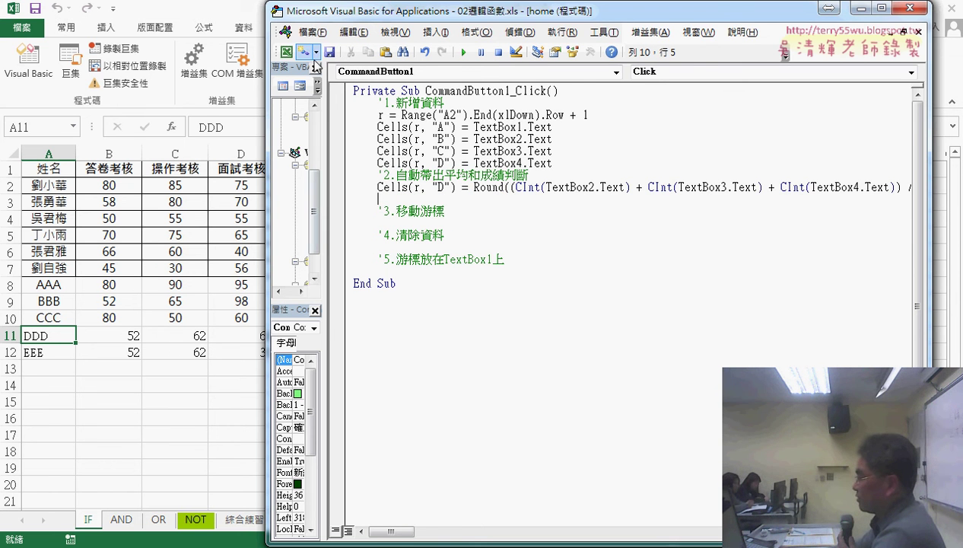
Move the editor aside, widen the Project pane and open Module1's code
drag(426, 10, 513, 13)
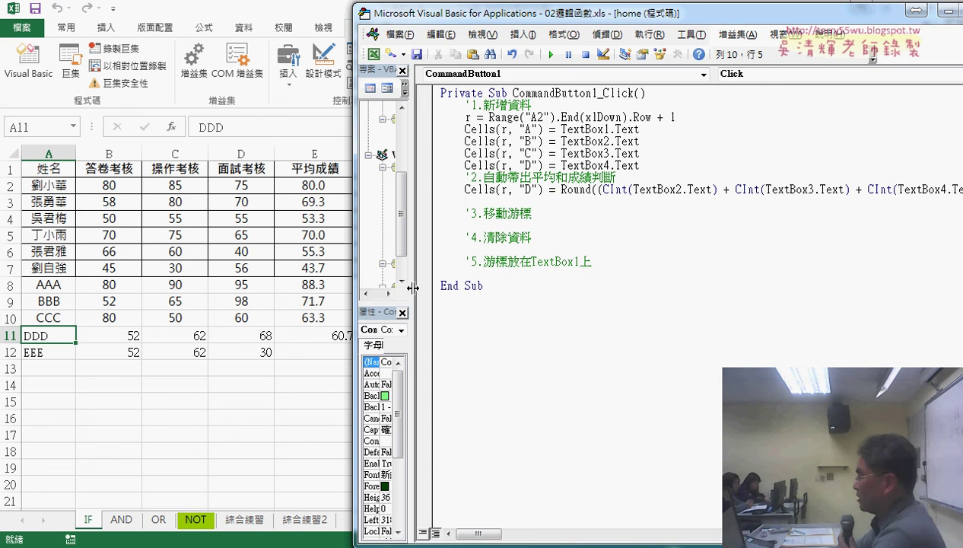
drag(412, 288, 464, 287)
scroll(456, 259, down, 2)
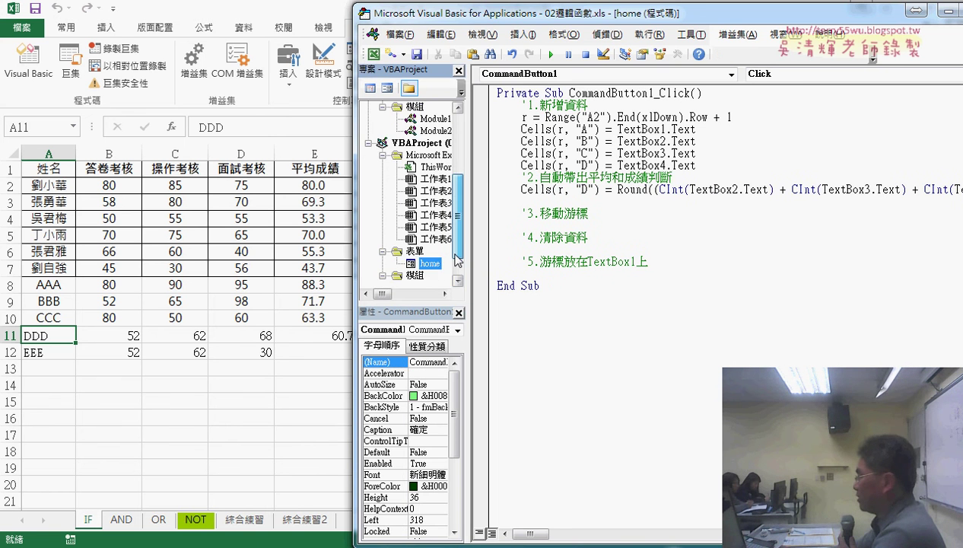
scroll(457, 259, down, 2)
double_click(435, 264)
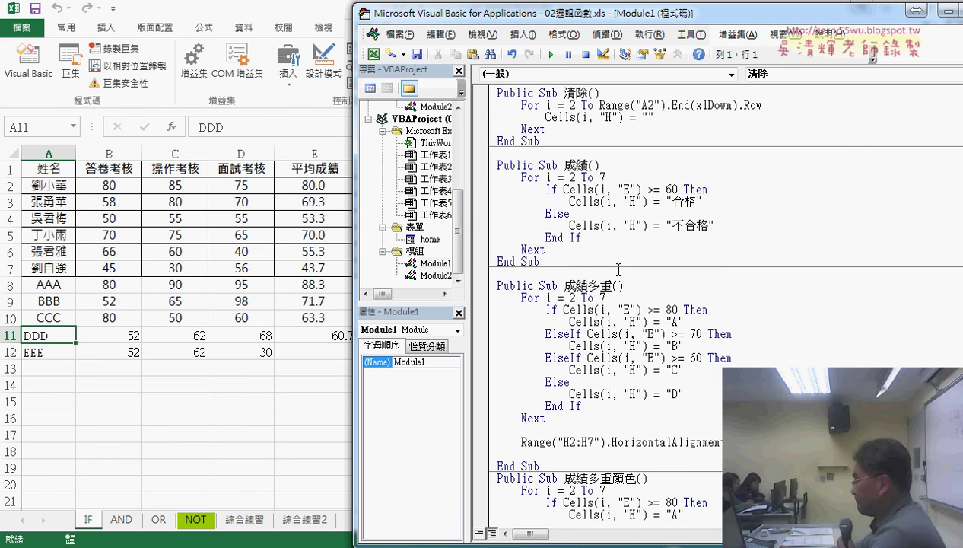
Scroll to the 成績函數 function and copy its name
scroll(619, 270, down, 2)
scroll(619, 269, down, 3)
scroll(620, 269, down, 5)
scroll(623, 268, down, 3)
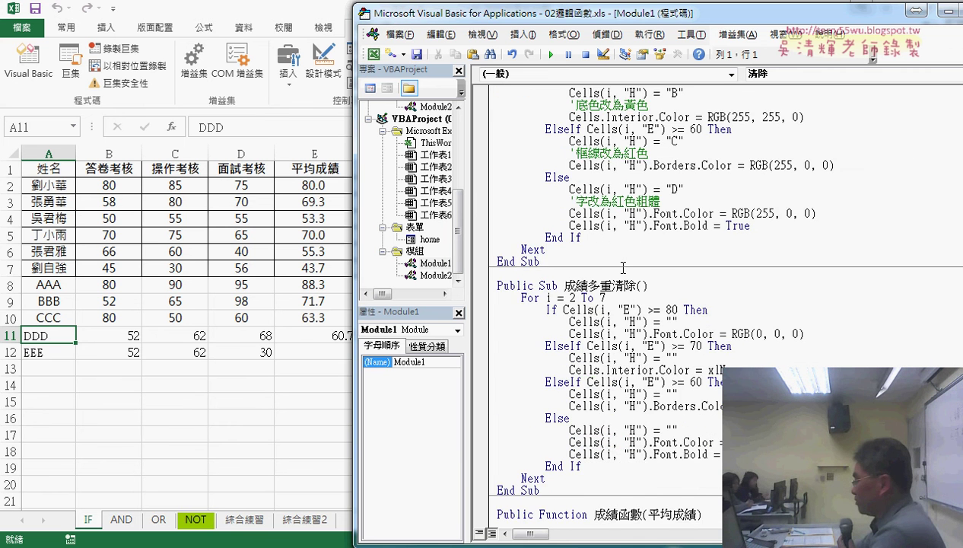
scroll(623, 268, down, 6)
scroll(618, 269, down, 1)
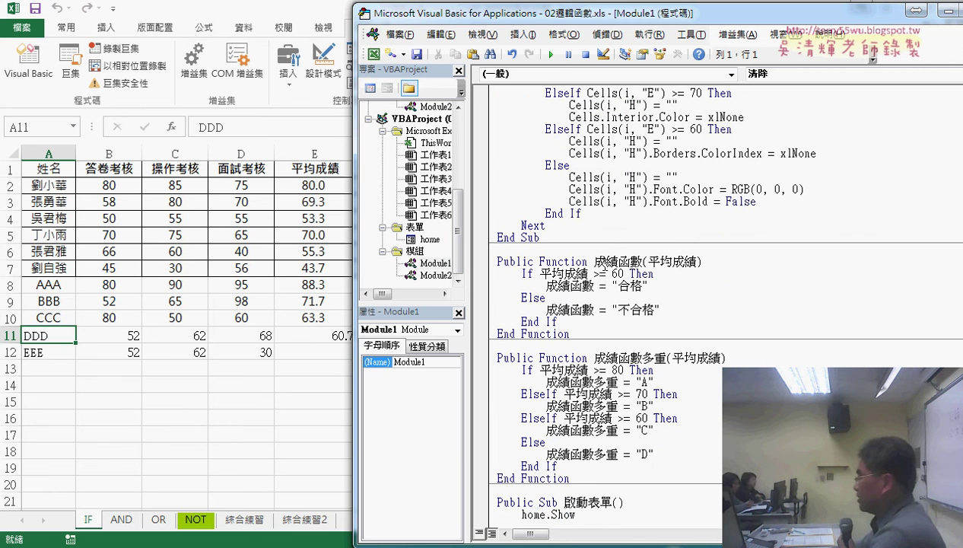
drag(594, 261, 643, 259)
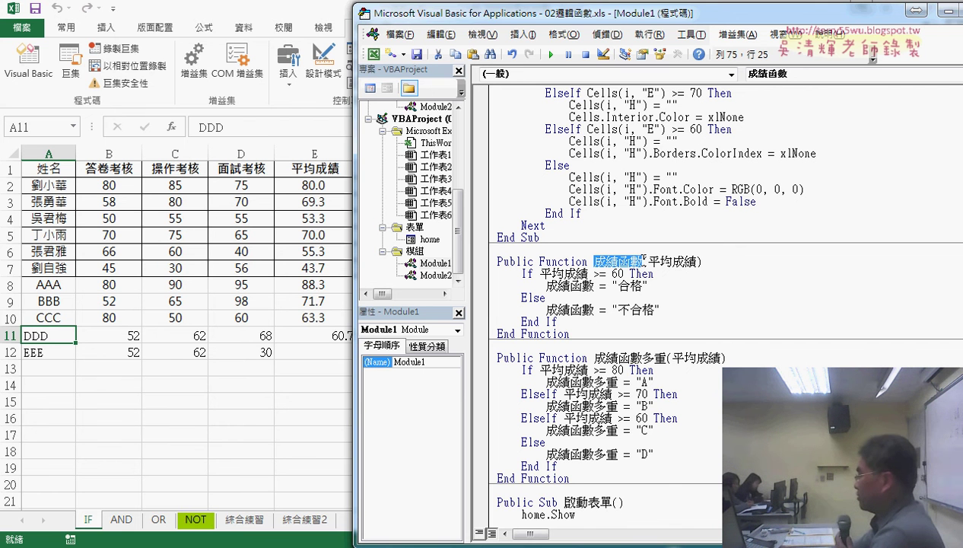
right_click(619, 270)
click(642, 287)
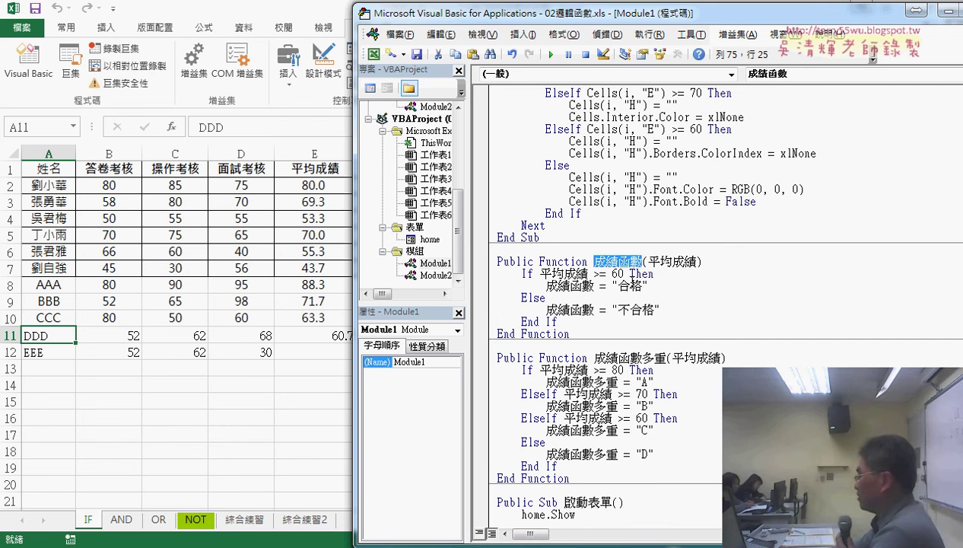
In the 確定 button's click code, change the Round line's target column from D to E
double_click(430, 238)
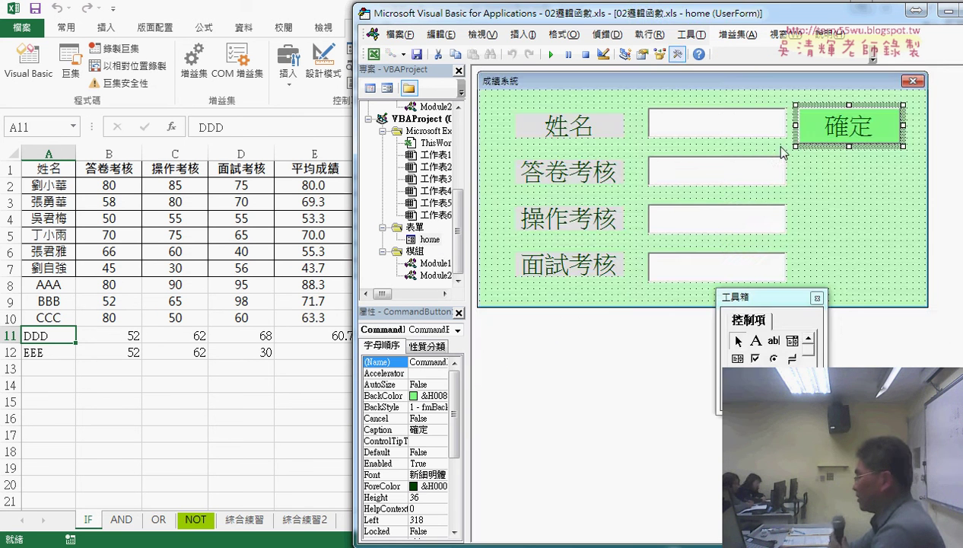
double_click(820, 126)
click(576, 201)
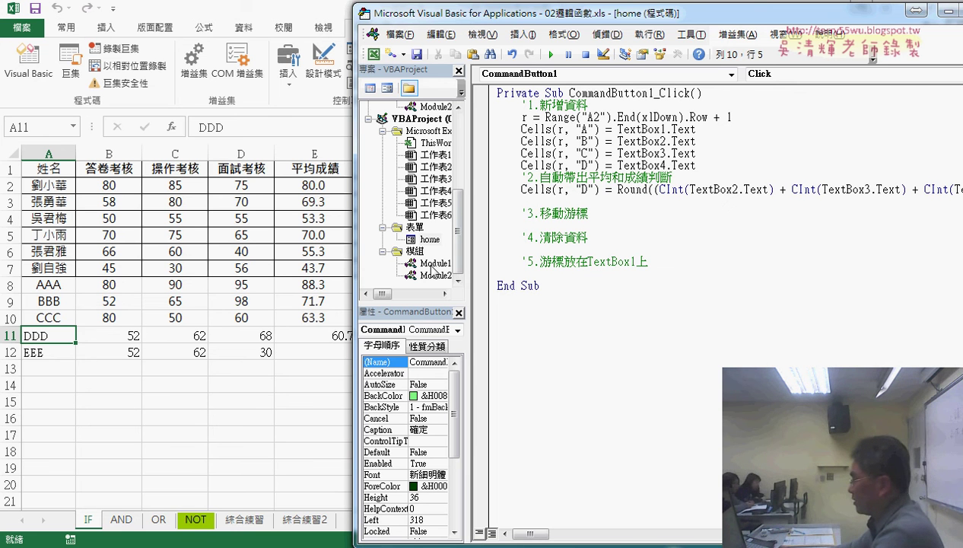
double_click(585, 189)
text(E)
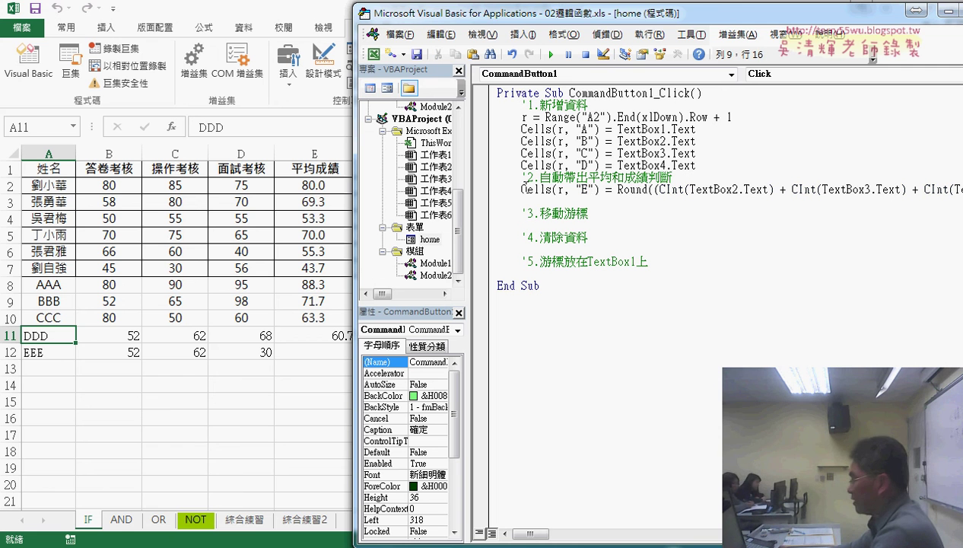
Add the line Cells(r, "F") = 成績函數(Cells(r, "E")) below it
mouse_move(521, 190)
mouse_down()
mouse_move(597, 189)
mouse_move(565, 201)
mouse_up()
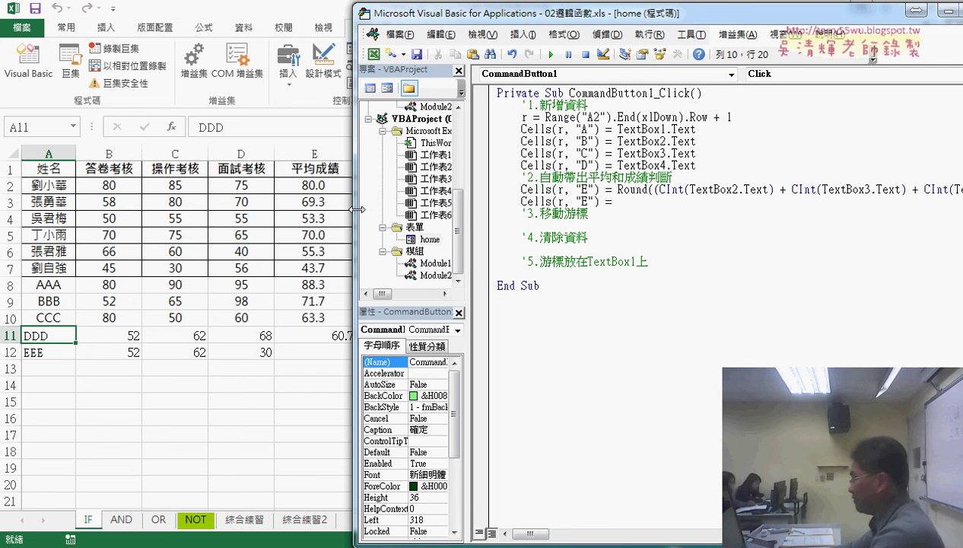
drag(354, 211, 451, 211)
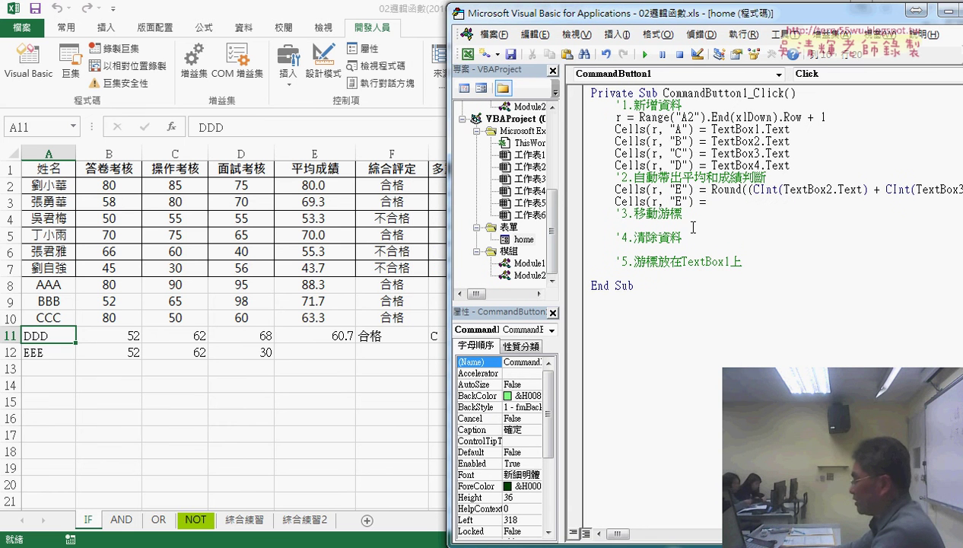
double_click(679, 202)
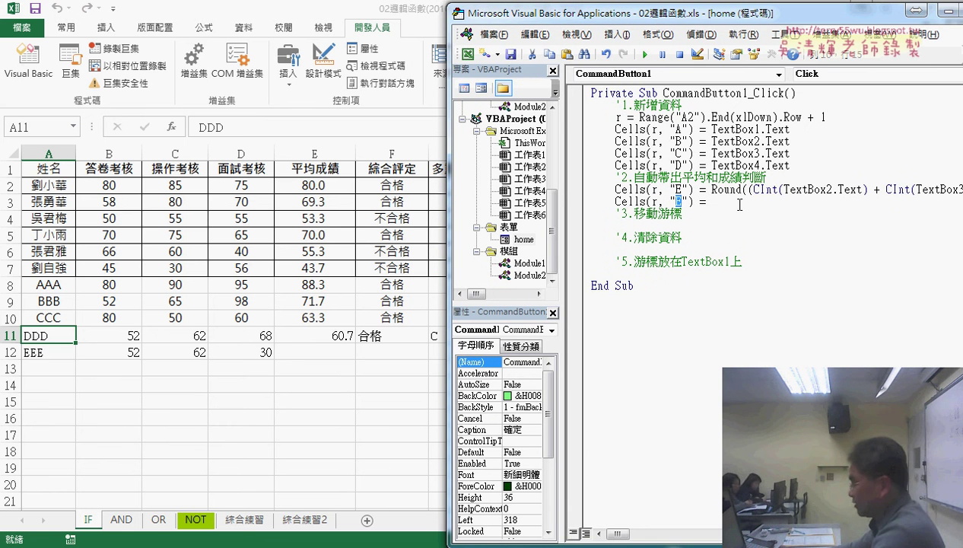
text(F") =)
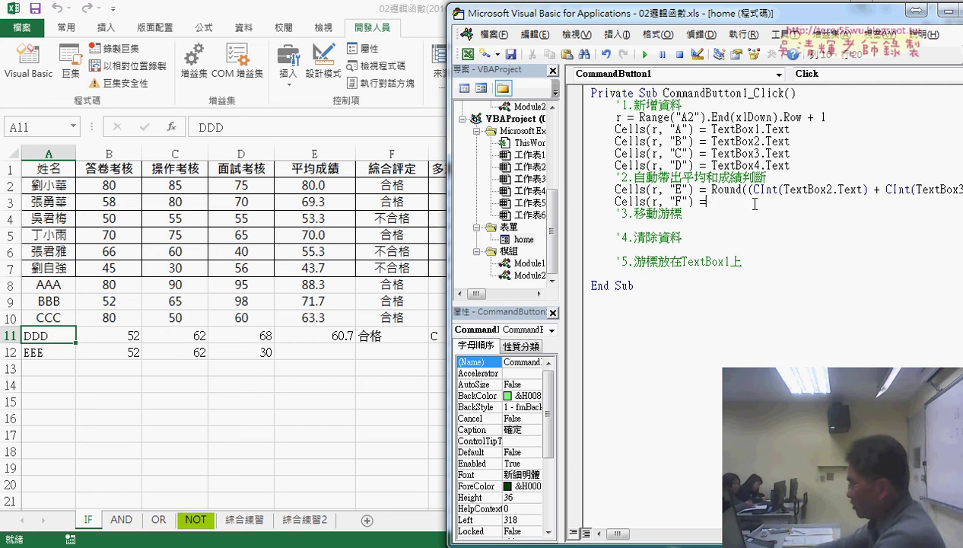
text(成績函數()
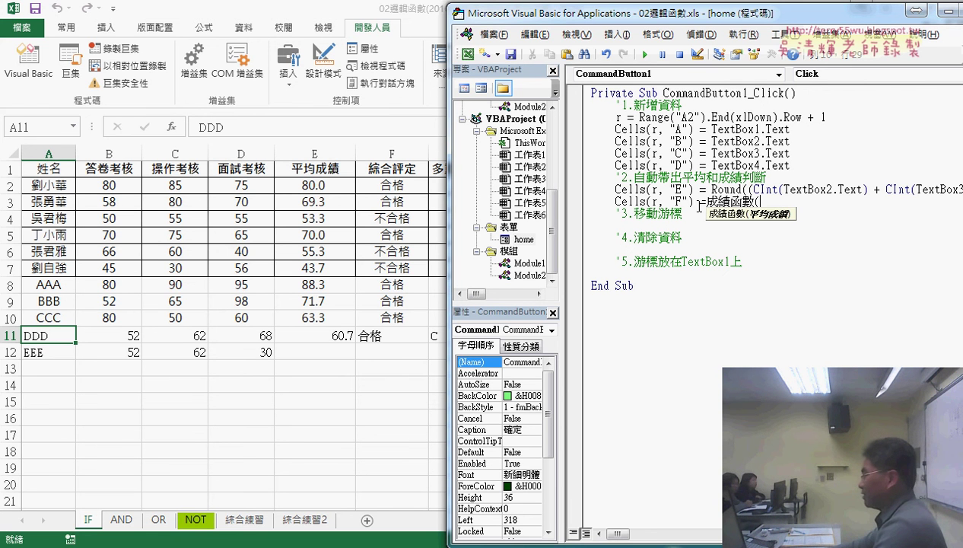
mouse_move(692, 204)
mouse_down()
mouse_move(614, 201)
mouse_move(761, 213)
mouse_move(761, 202)
mouse_up()
double_click(824, 202)
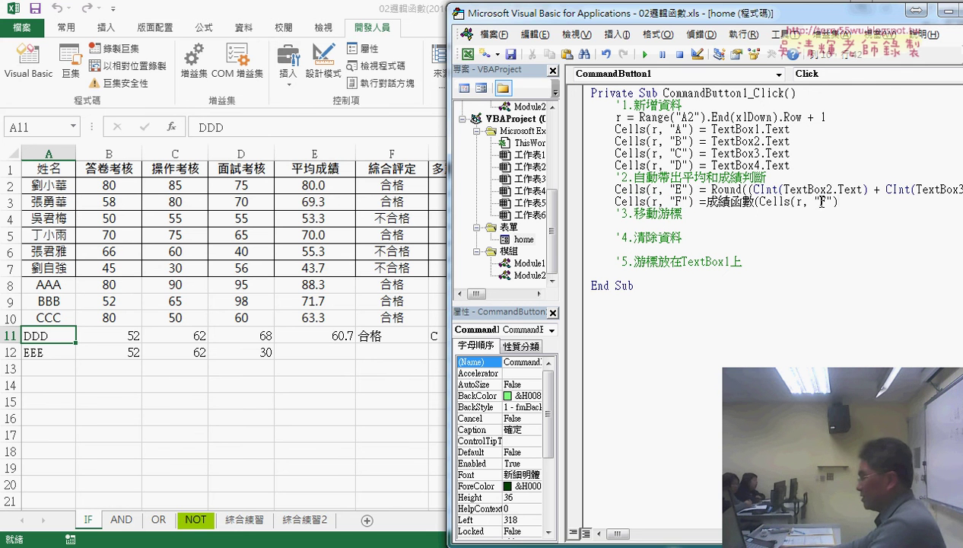
text(E)
key(End)
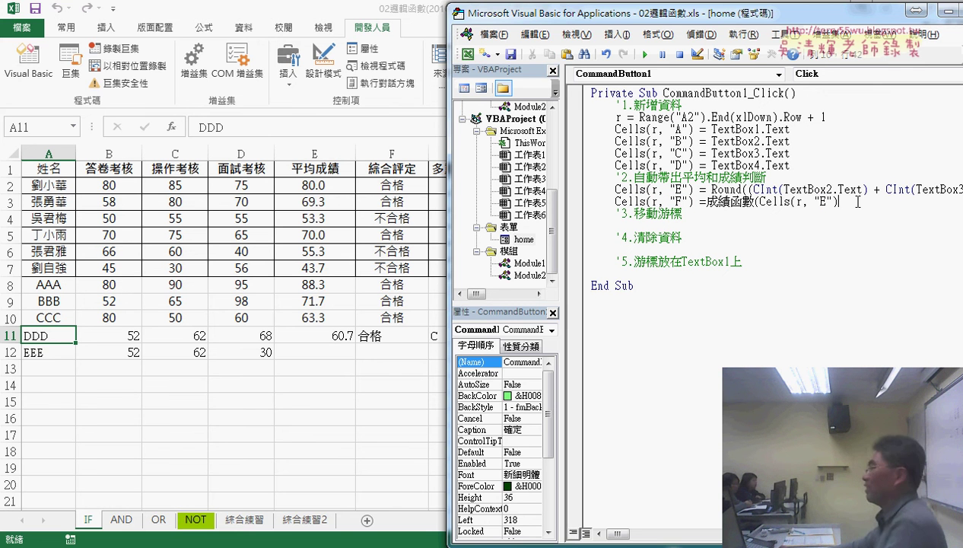
text())
key(ctrl+End)
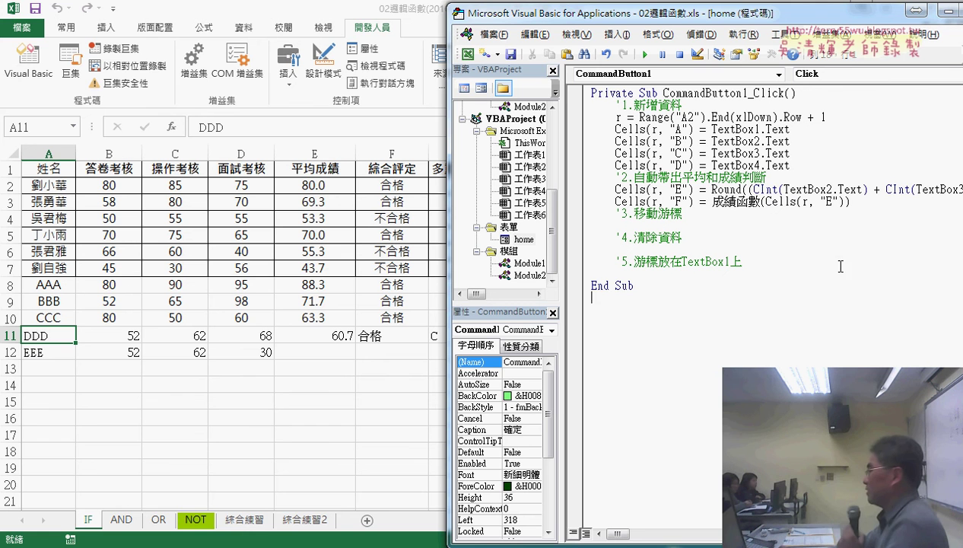
drag(712, 203, 791, 200)
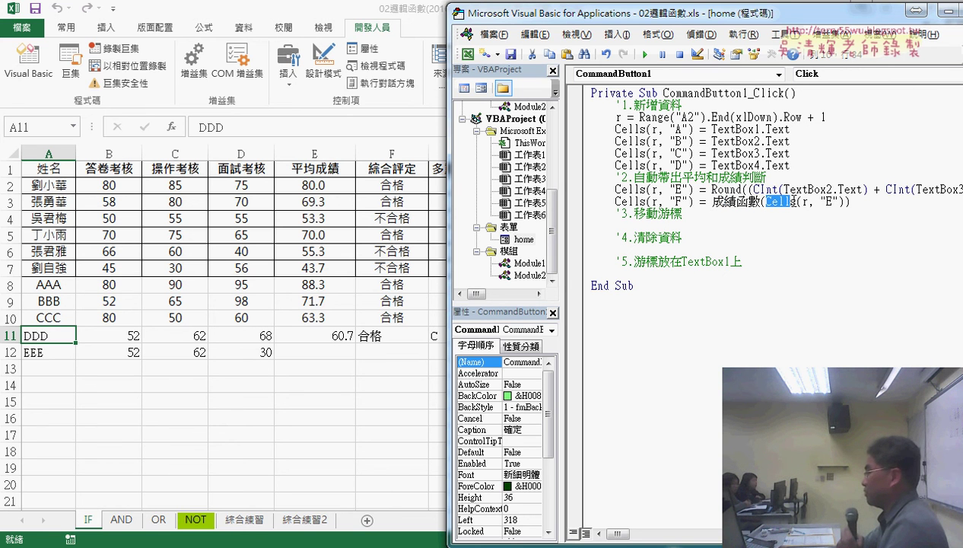
Review the 成績函數多重 function in Module1, then close it
double_click(527, 264)
scroll(711, 297, down, 1)
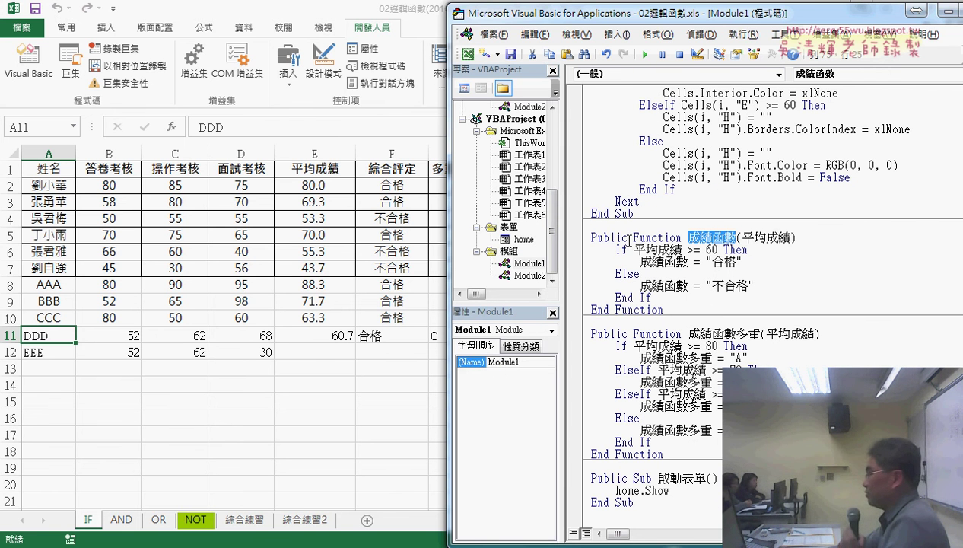
drag(650, 14, 472, 14)
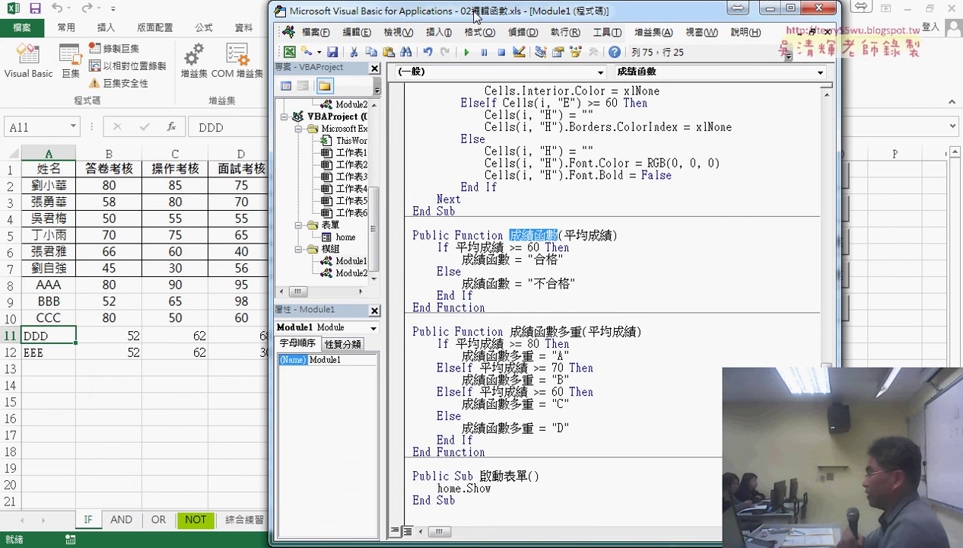
click(827, 32)
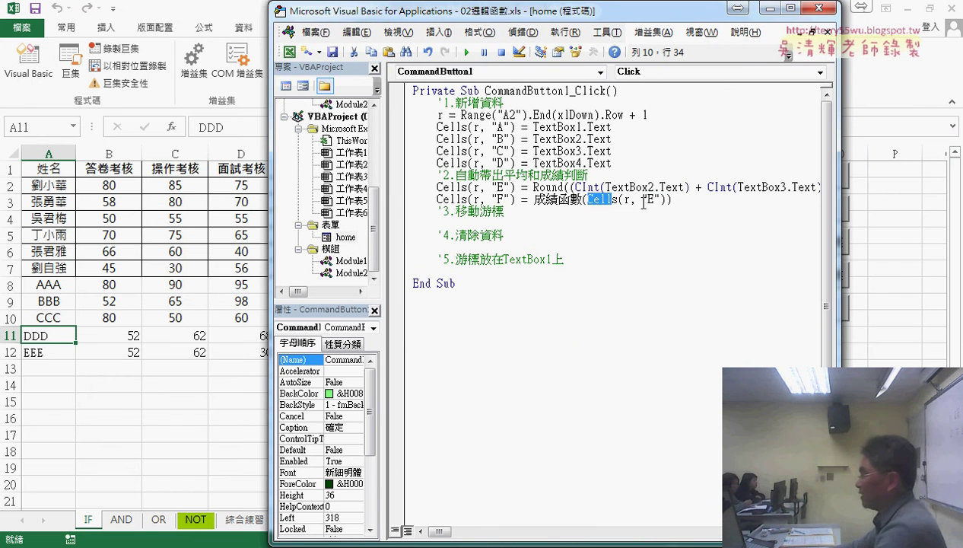
Duplicate the column F line as Cells(r, "G") = 成績函數多重(Cells(r, "E")), checking the reference code
drag(681, 199, 436, 199)
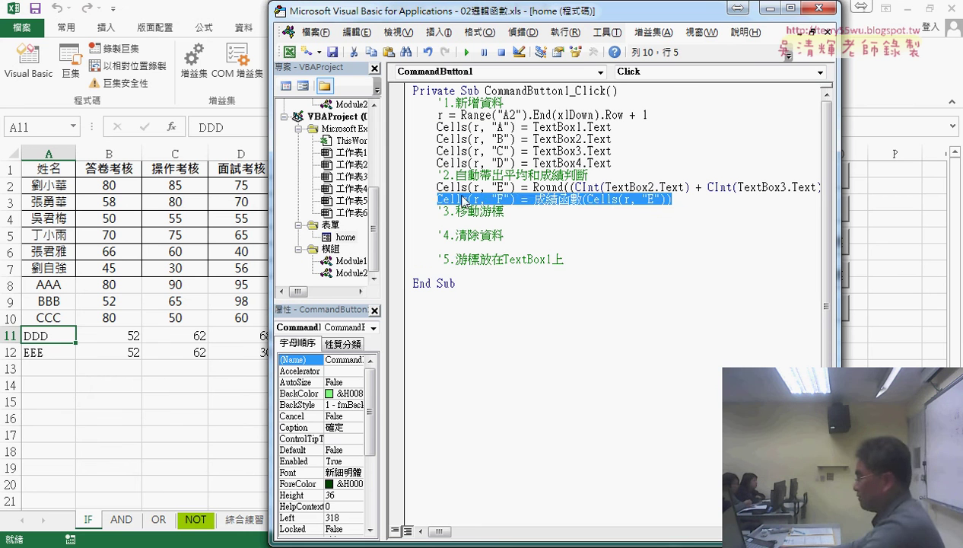
click(708, 197)
key(Return)
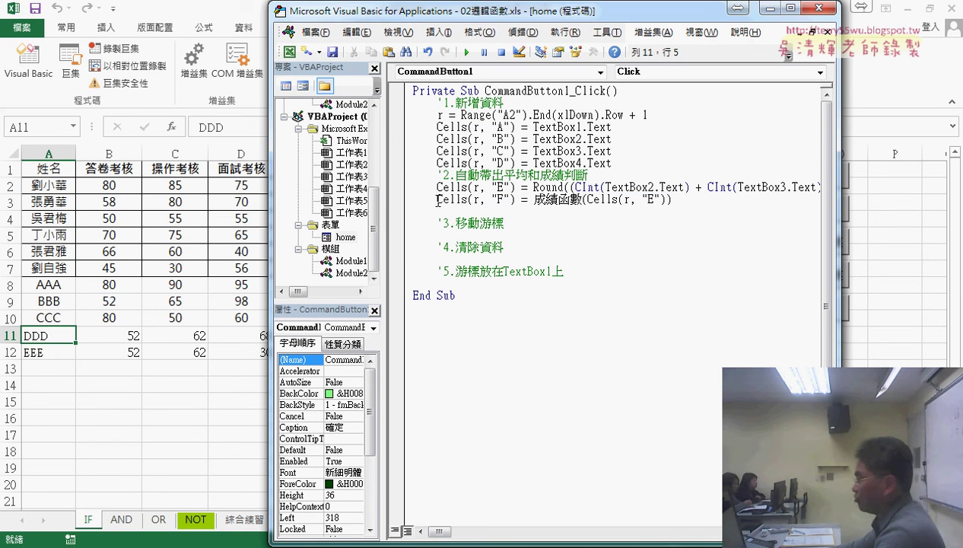
drag(437, 200, 670, 200)
key(ctrl+c)
click(456, 211)
key(ctrl+v)
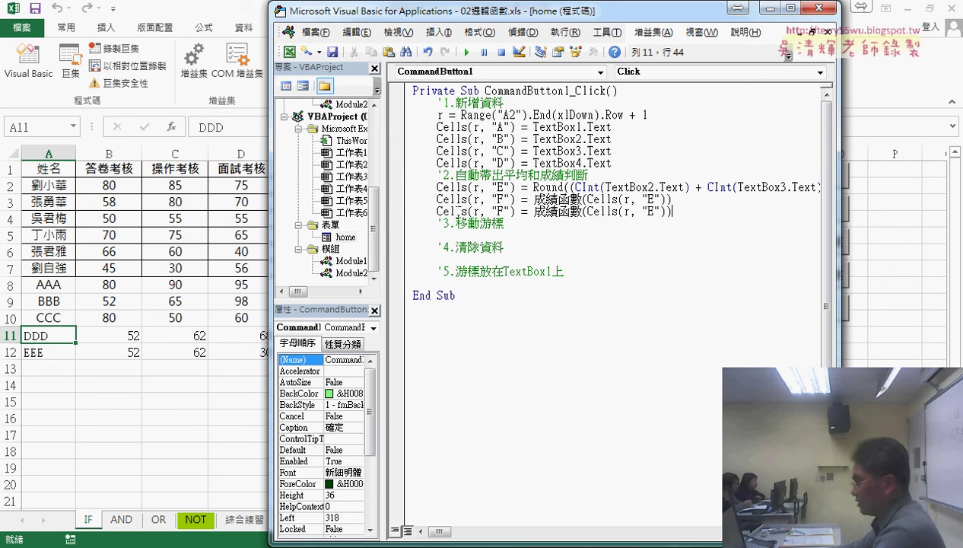
double_click(501, 212)
text(G)
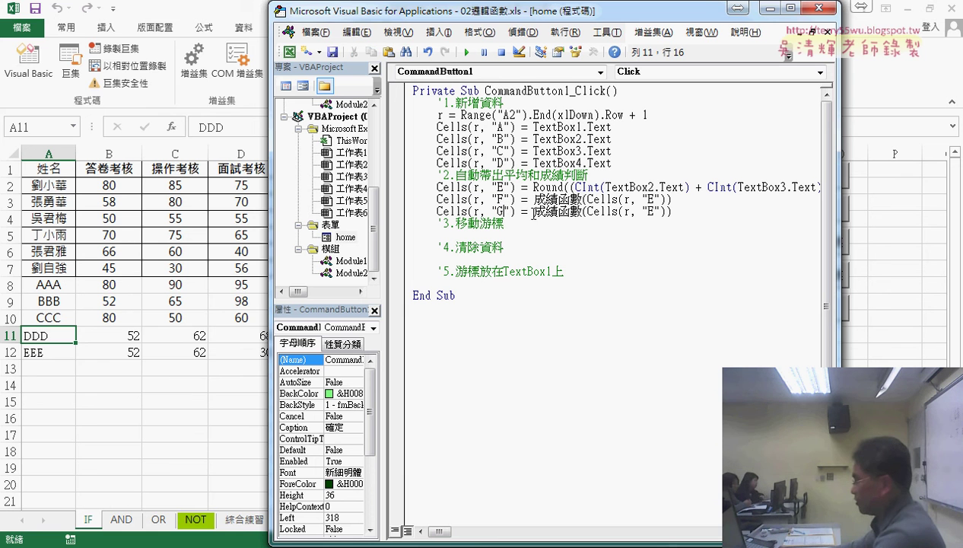
click(615, 213)
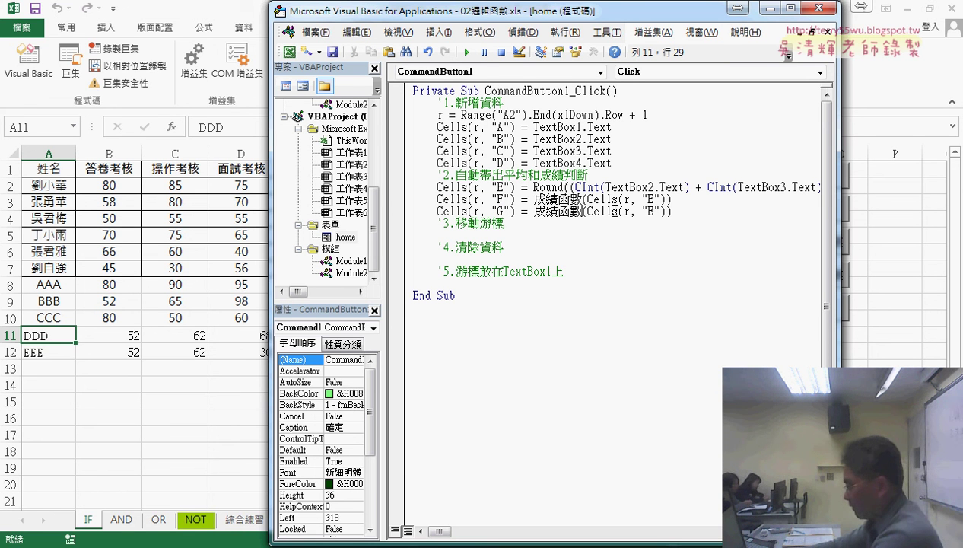
text(多)
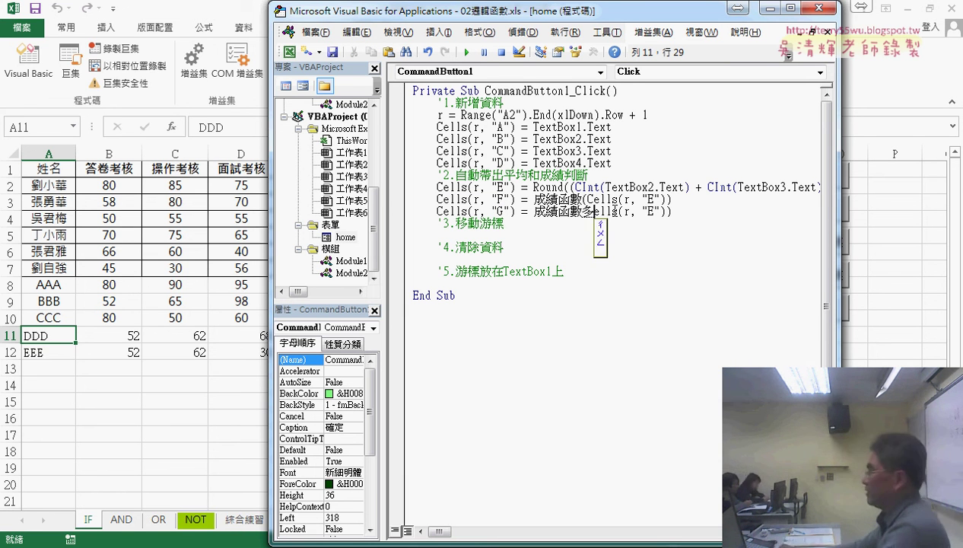
text(重)
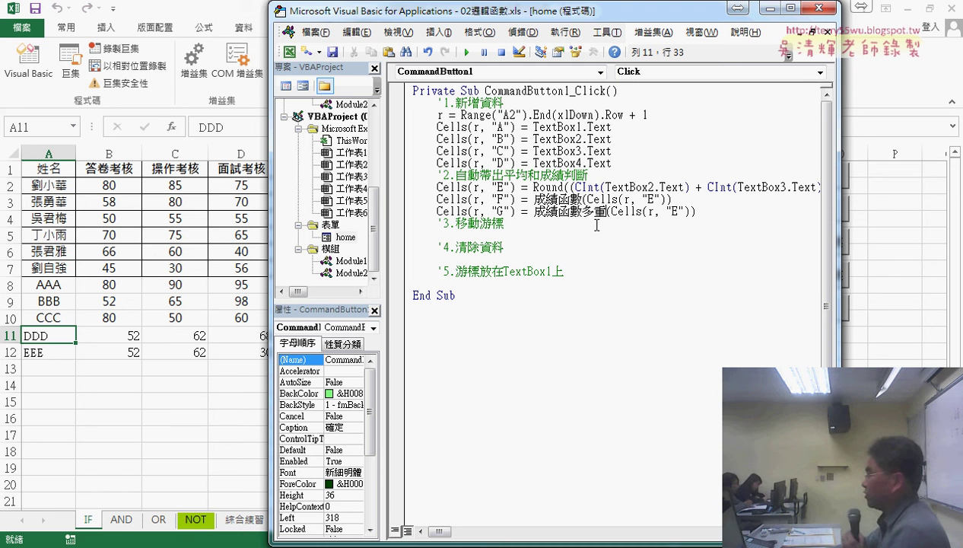
click(585, 267)
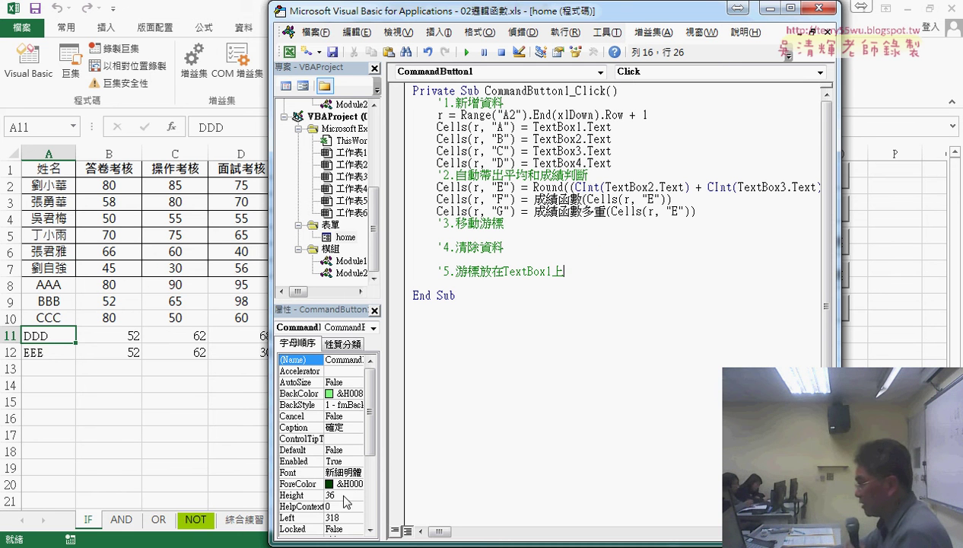
key(alt+Tab)
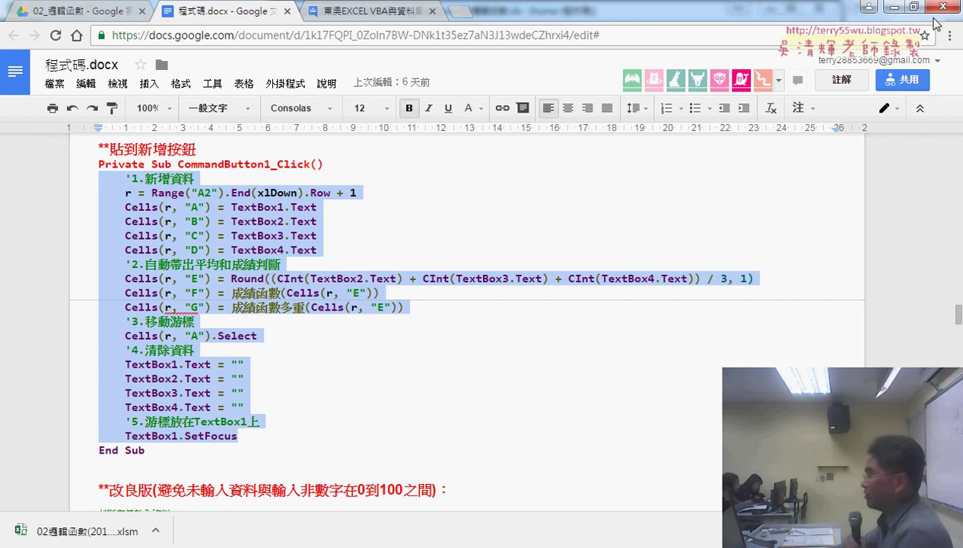
click(894, 6)
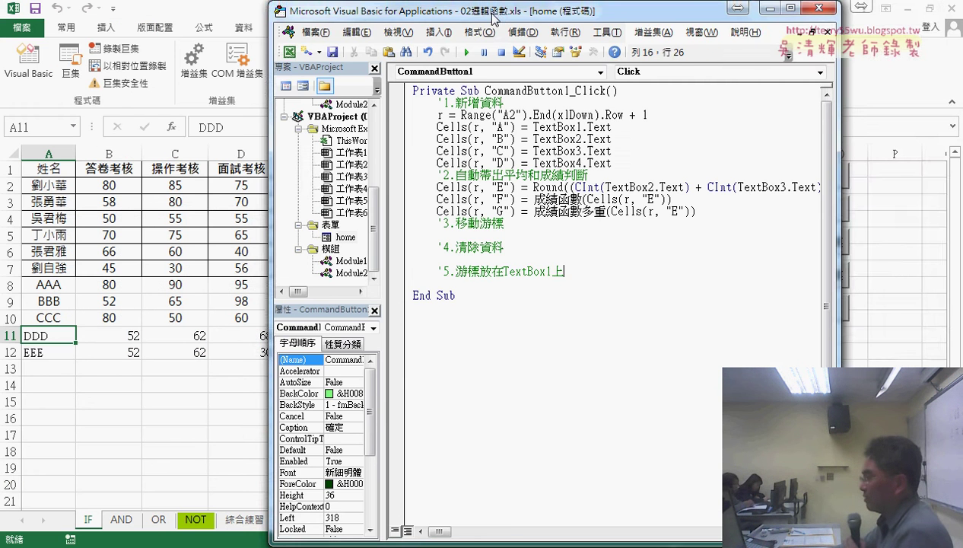
Delete the partial EEE entry in row 12
drag(490, 13, 627, 12)
click(12, 352)
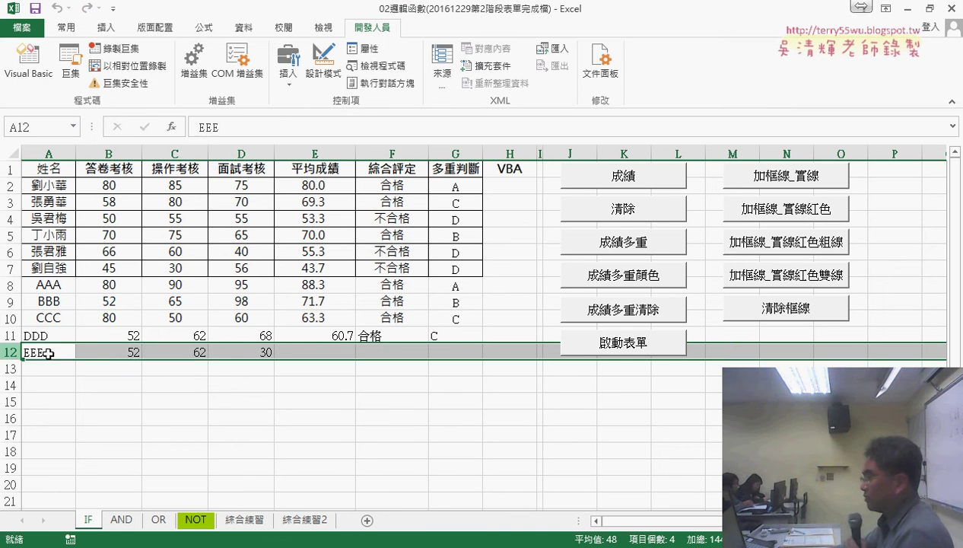
right_click(113, 351)
click(147, 253)
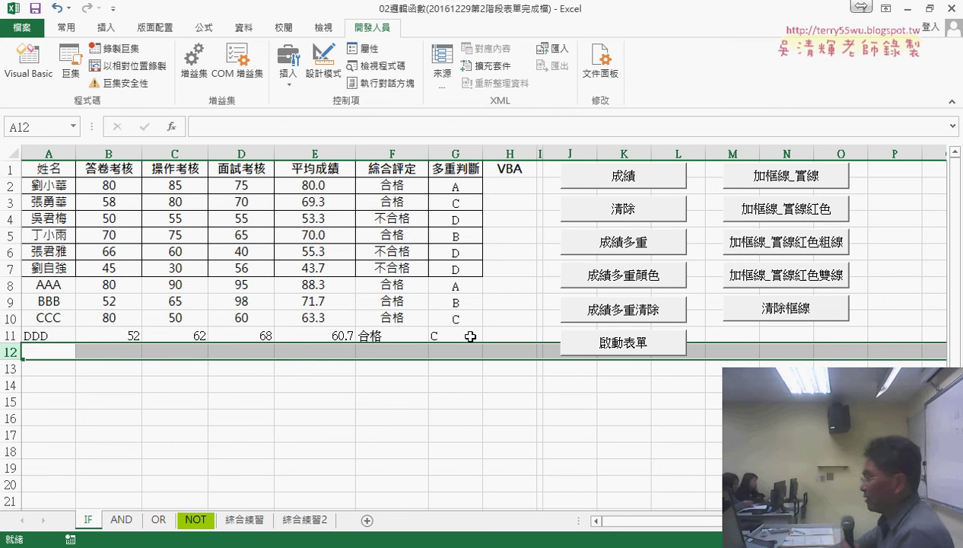
Enter EEE with scores 56, 85, 92 via the 成績系統 form, add the row, then close the form
click(623, 342)
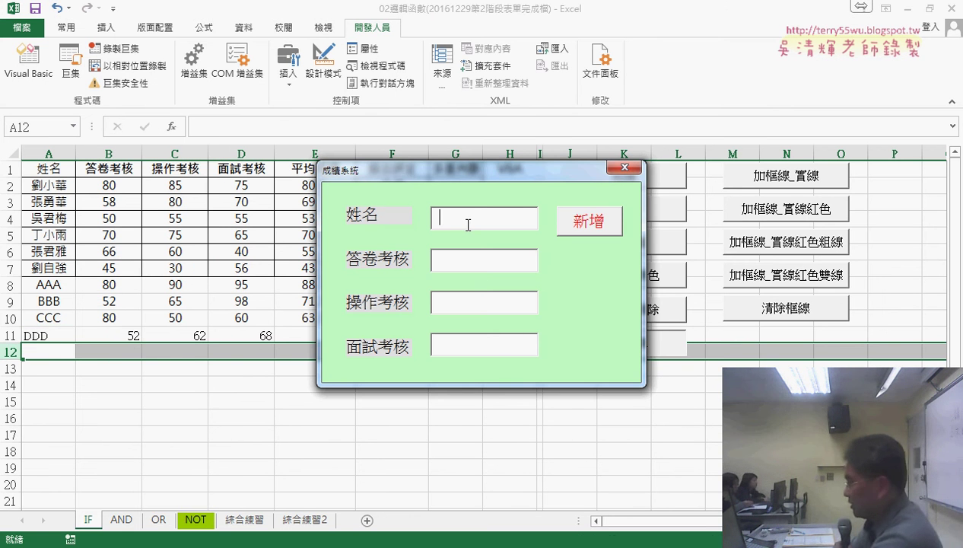
text(EEE)
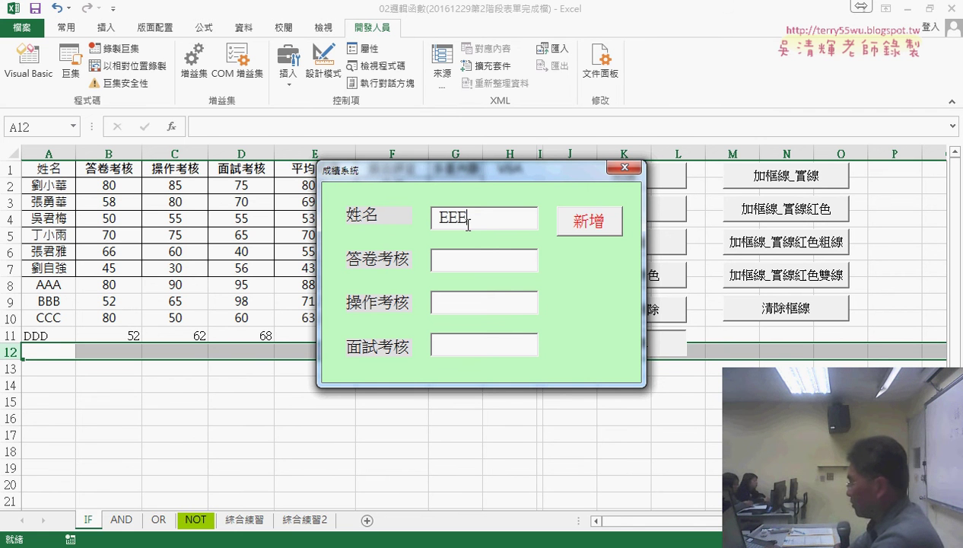
text(6)
key(Tab)
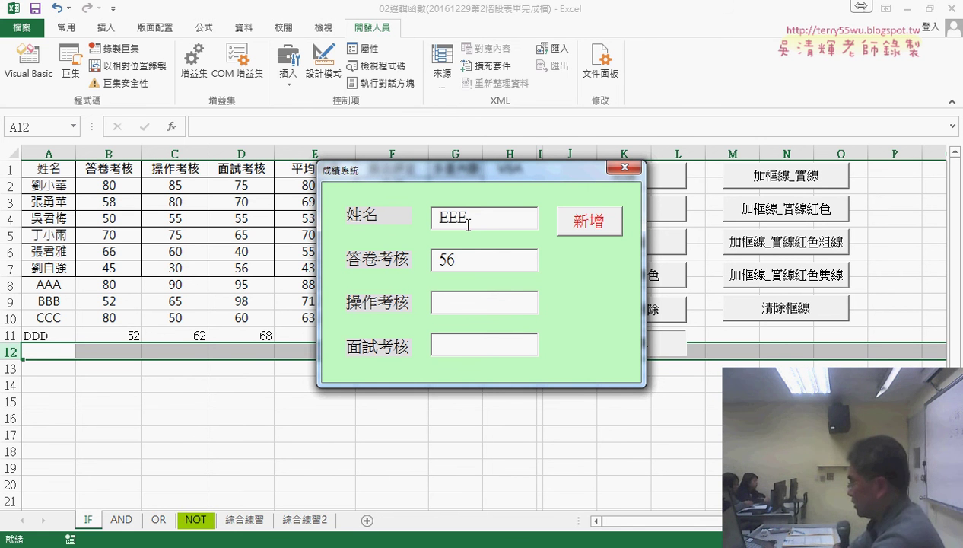
text(85)
key(Tab)
text(92)
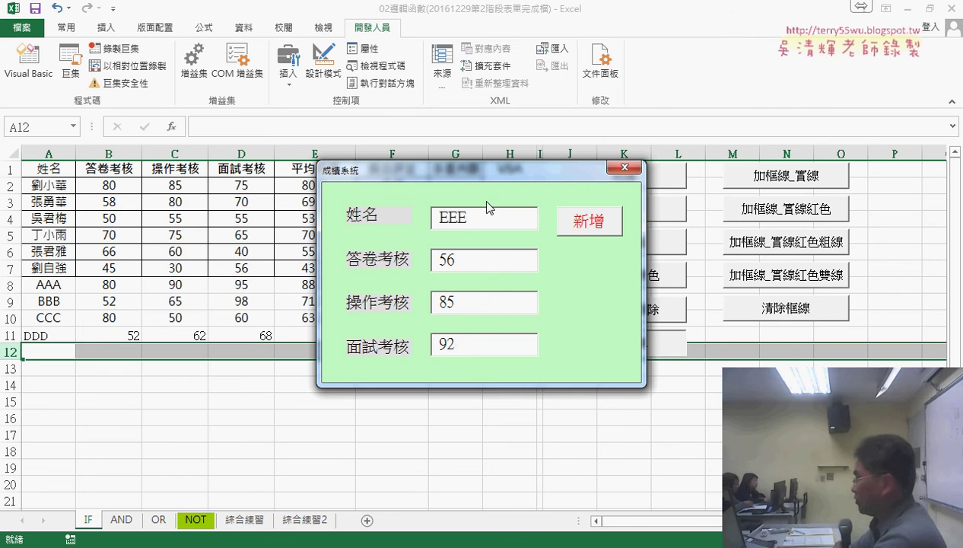
drag(508, 175, 678, 90)
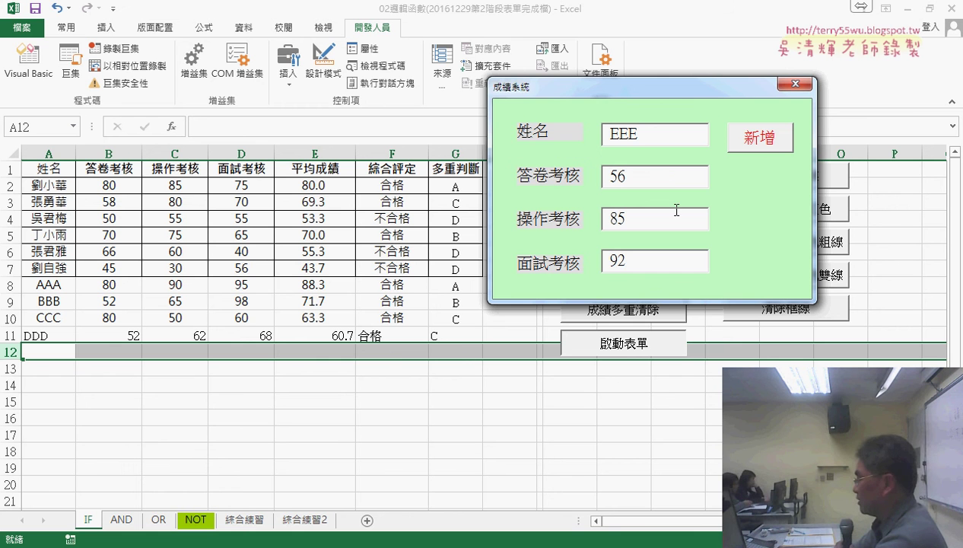
click(771, 146)
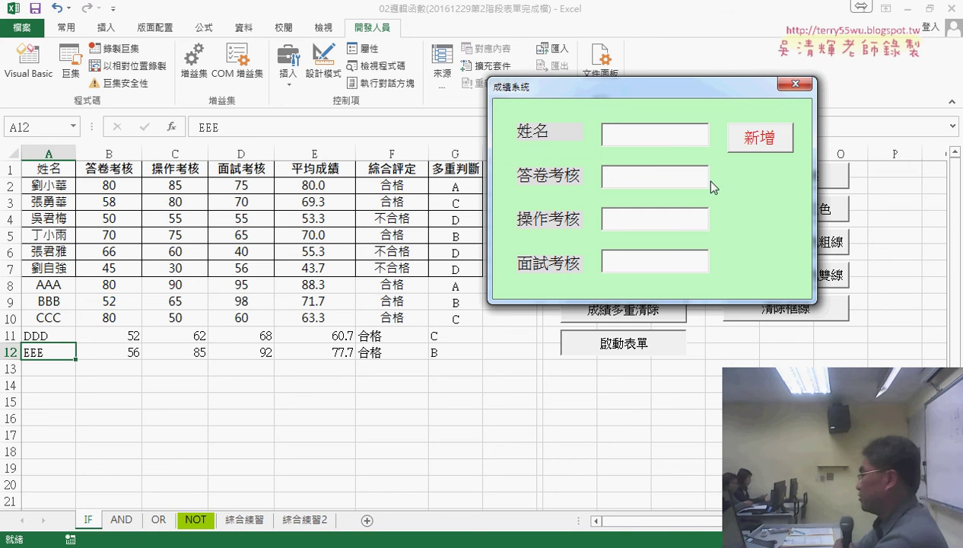
click(796, 83)
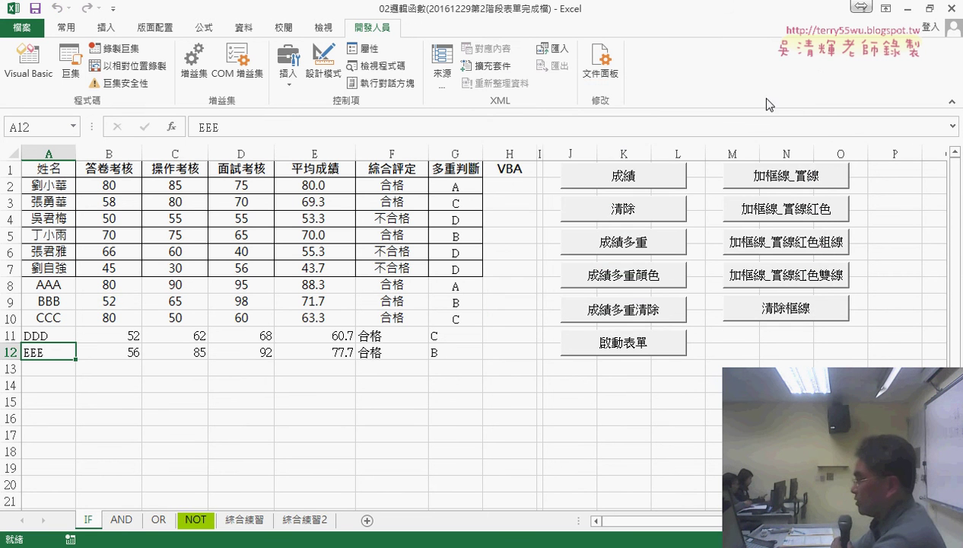
Reopen the VBA editor, reposition and widen it, and select lines 2–12 of the click code
click(28, 62)
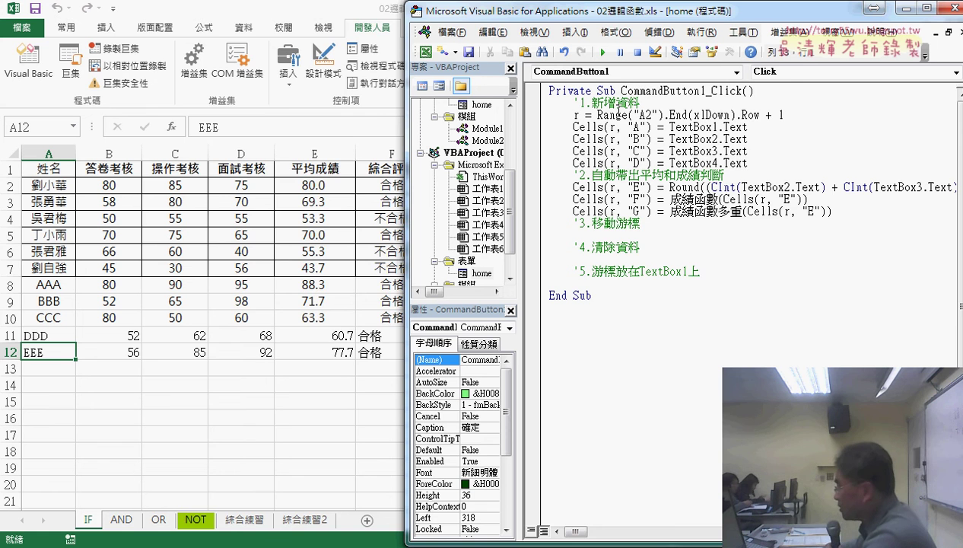
drag(612, 21, 428, 23)
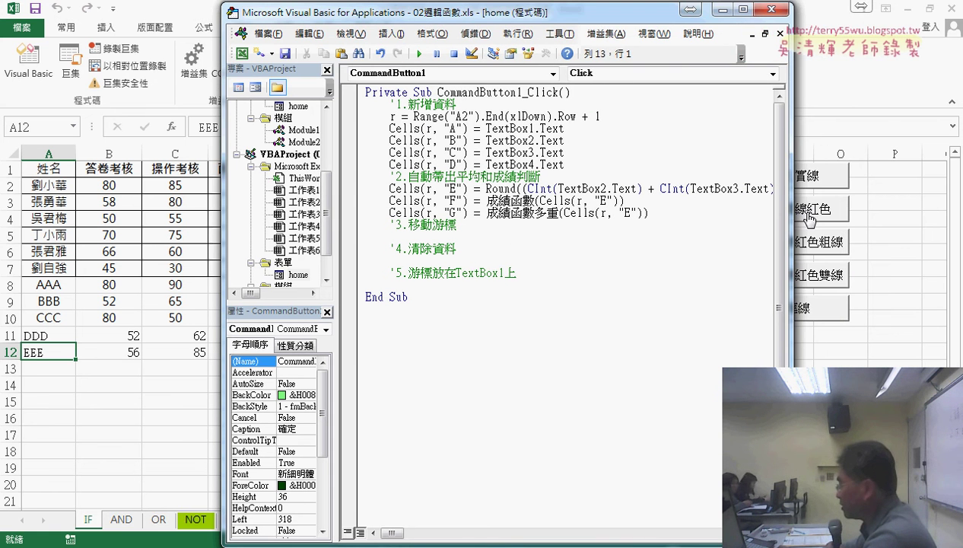
drag(791, 213, 905, 210)
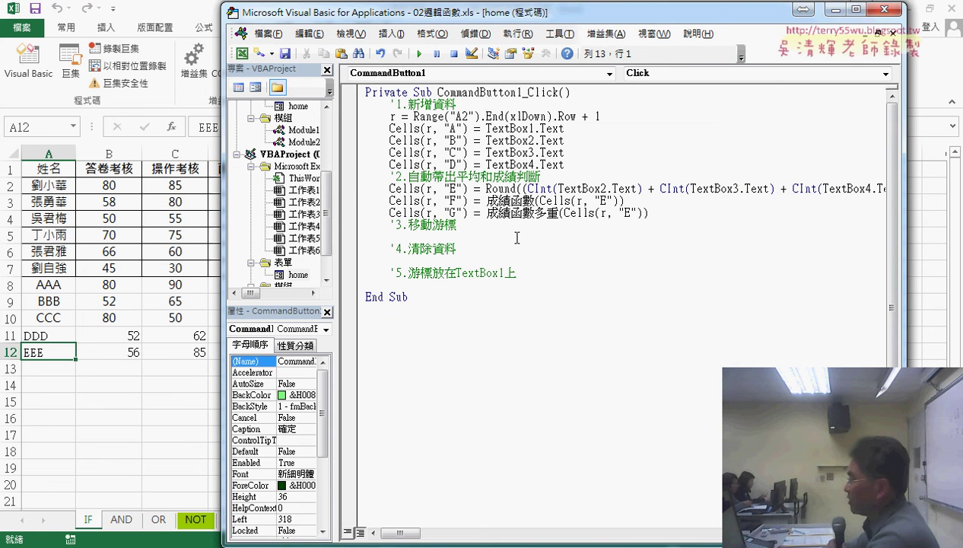
drag(662, 215, 365, 104)
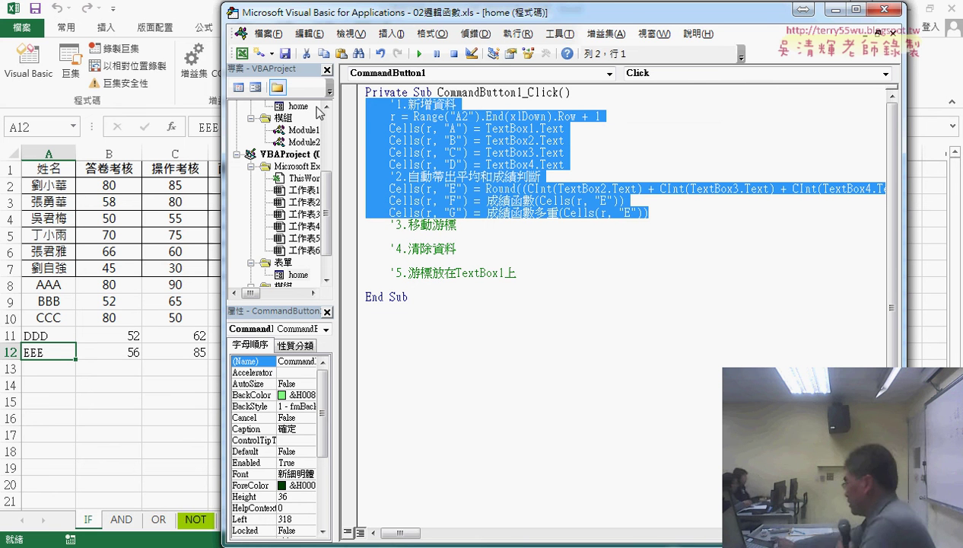